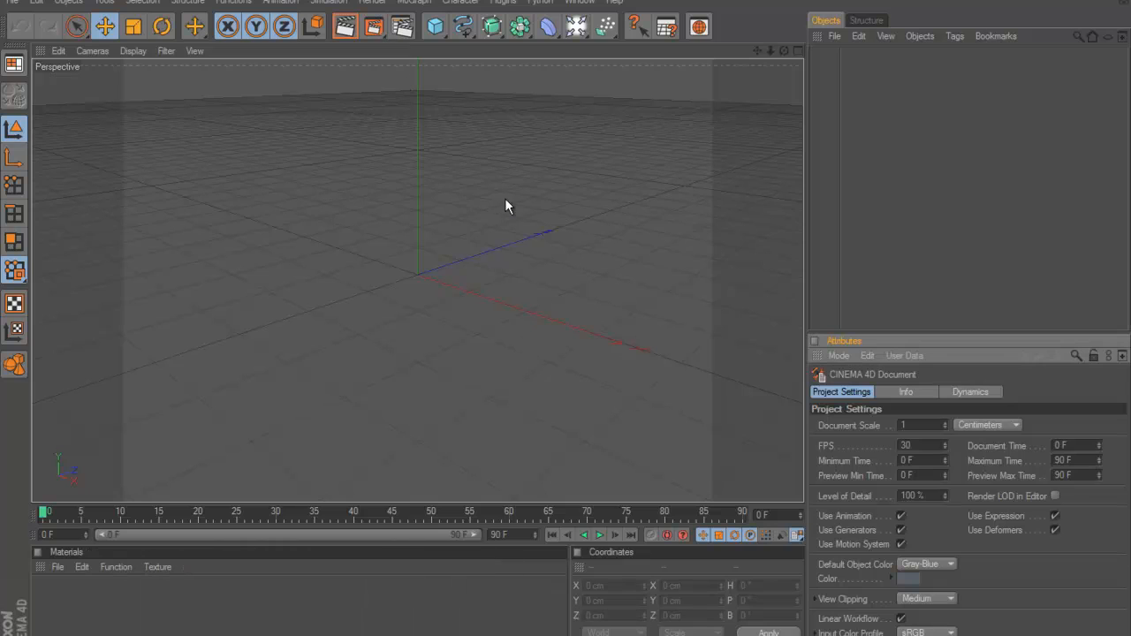
Step: Set the render to save as PNG with an alpha channel, to a Desktop file named Intria Tutorial
left_click(405, 33)
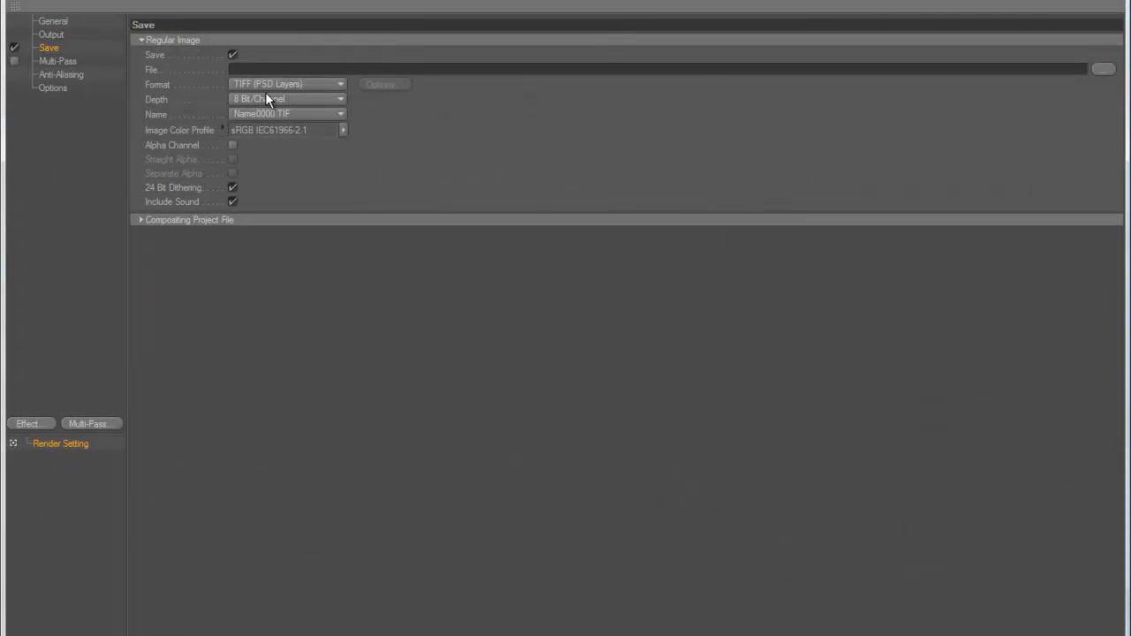
left_click(270, 86)
left_click(274, 219)
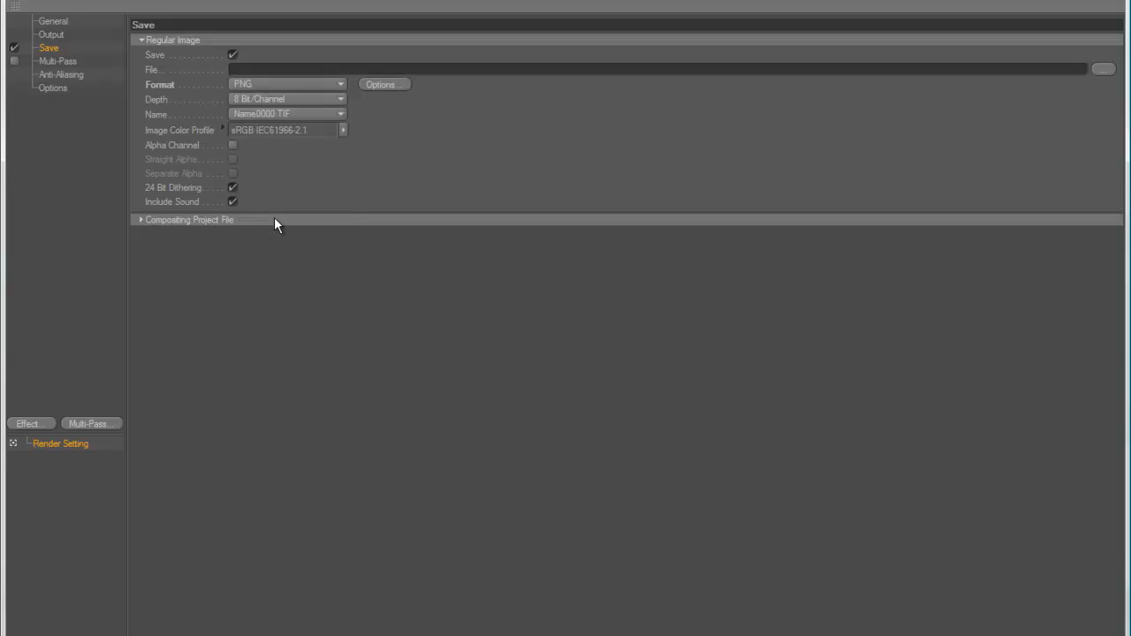
left_click(1102, 69)
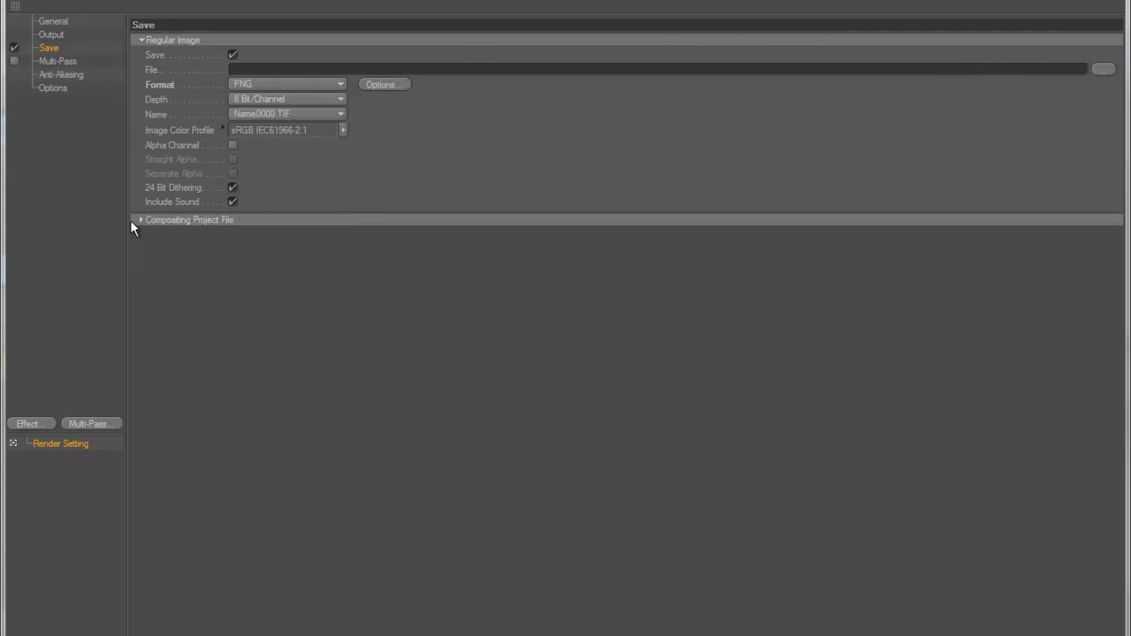
type("Intria Tut")
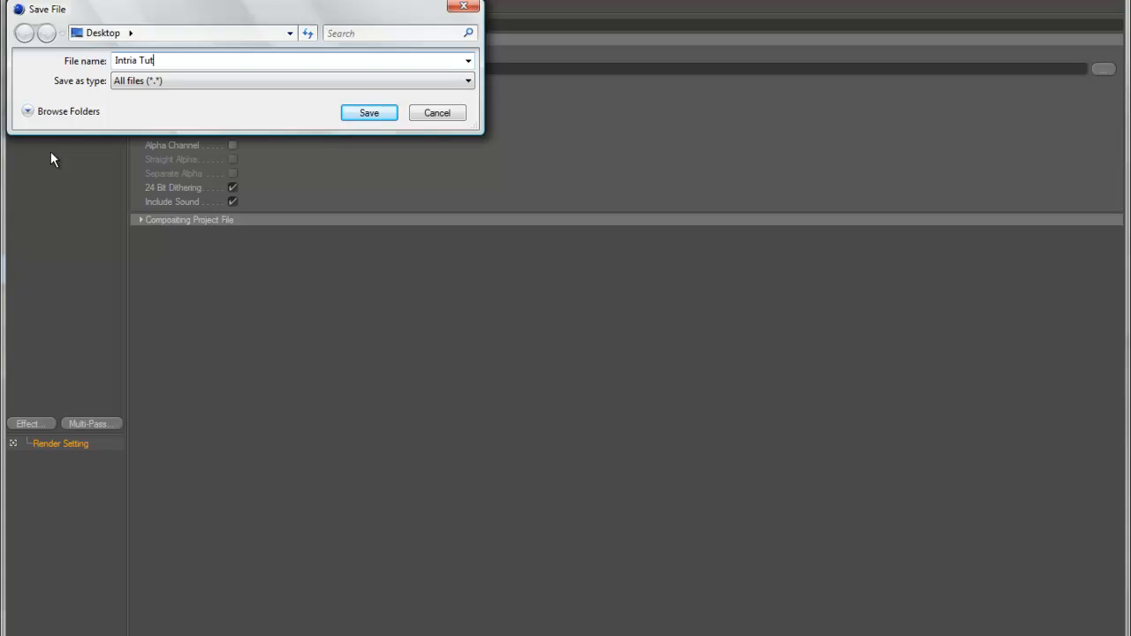
type("orial")
left_click(369, 114)
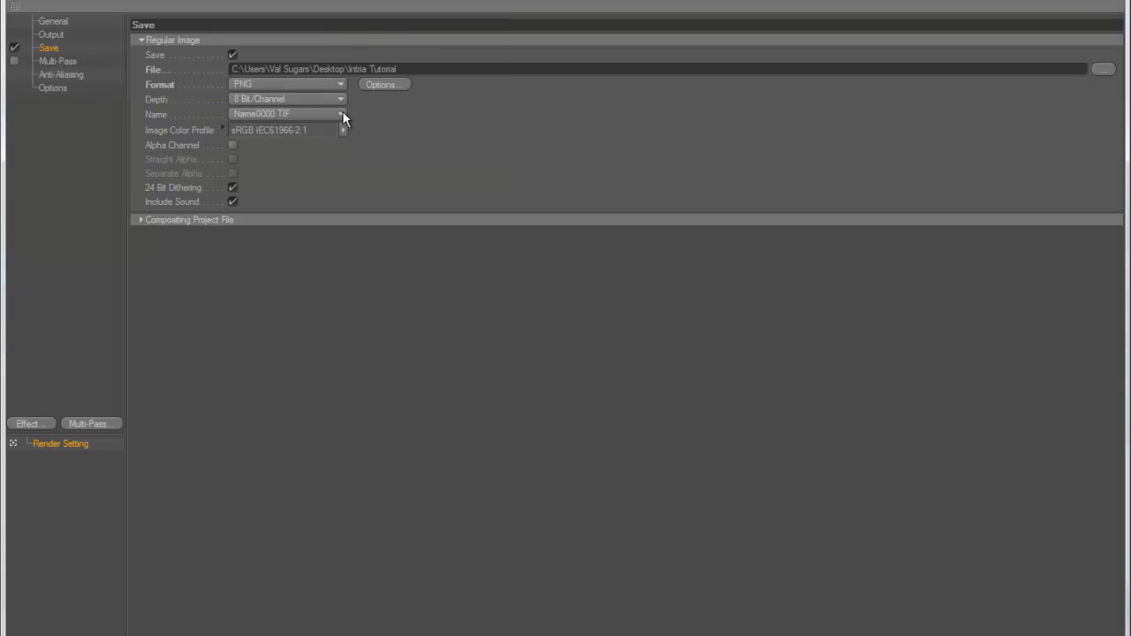
left_click(230, 146)
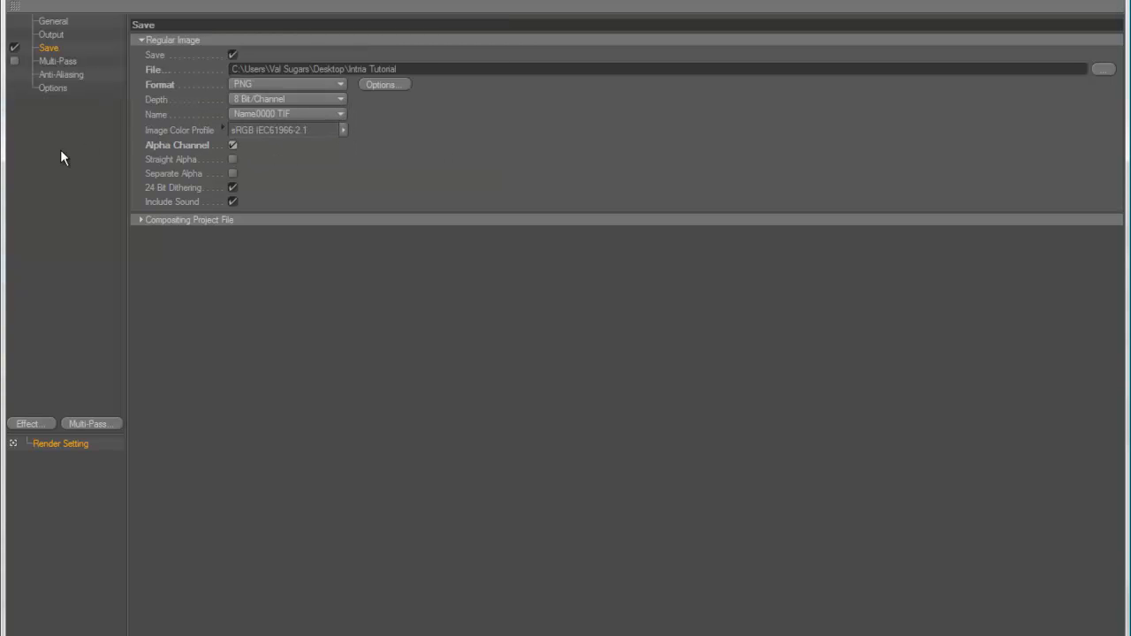
Step: Set the render output size to 1280 x 720 pixels and close the render settings
left_click(50, 36)
left_click(237, 55)
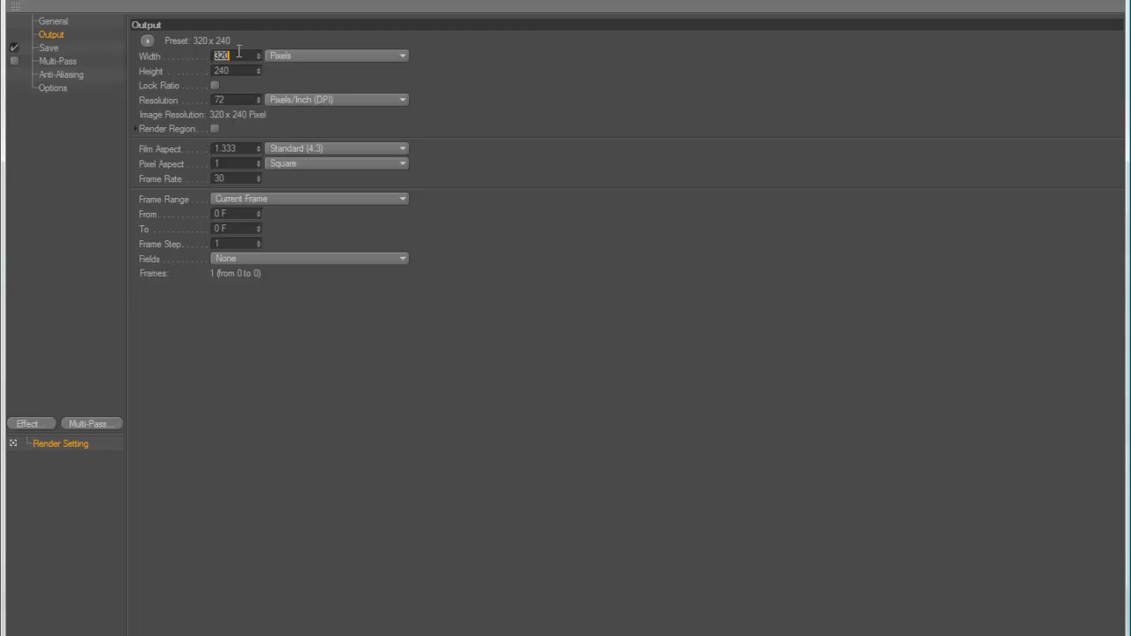
type("1280")
key("Tab")
type("7")
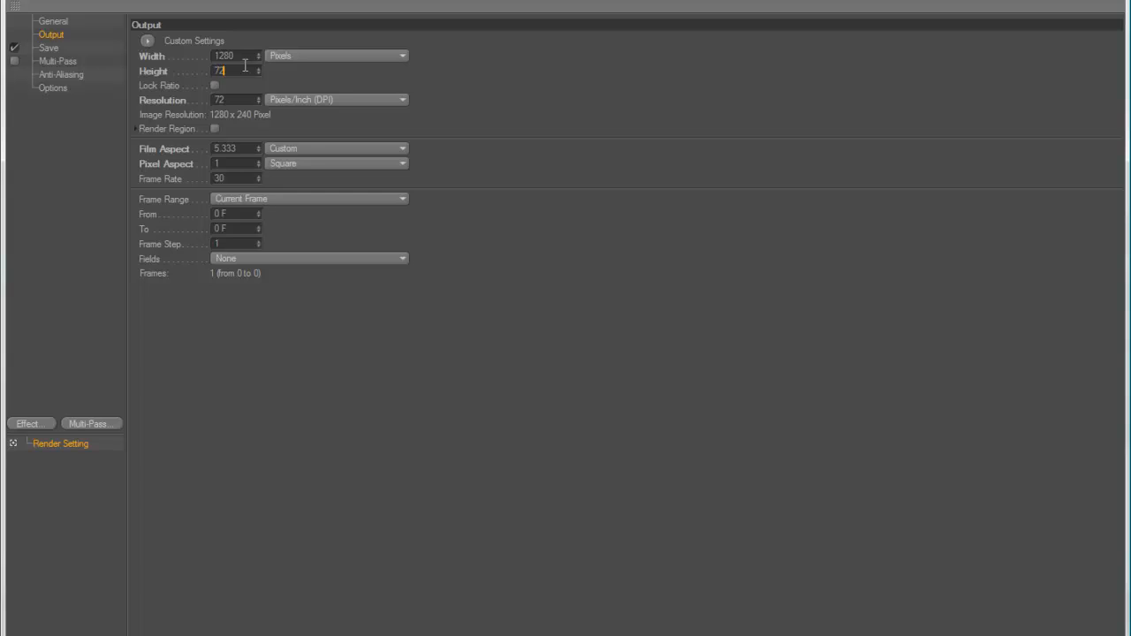
key("Return")
left_click(302, 56)
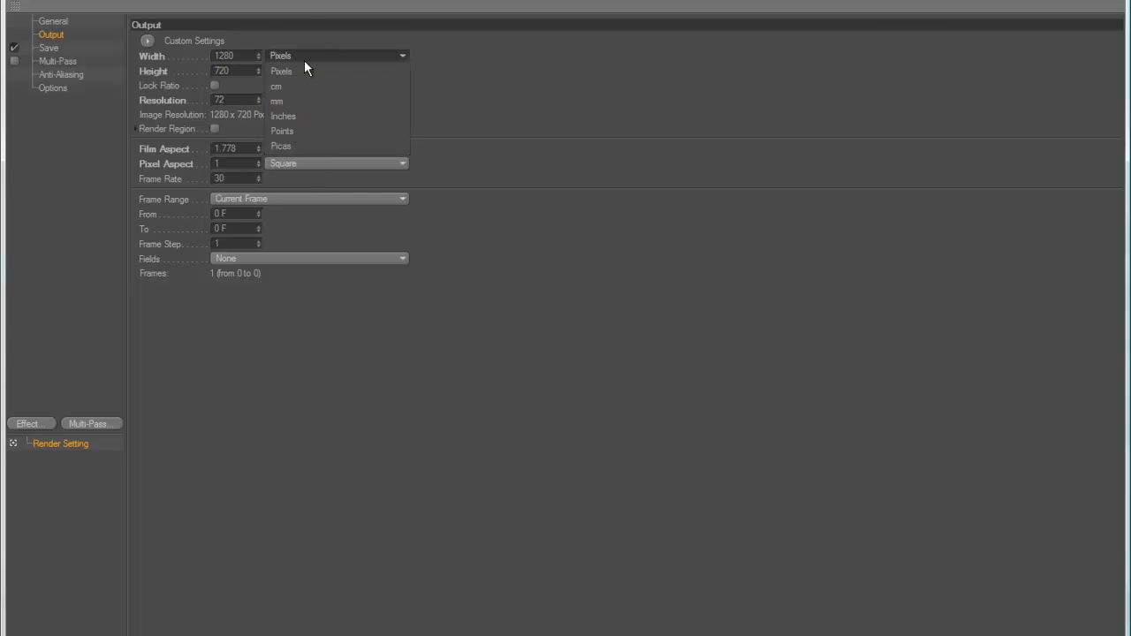
left_click(816, 137)
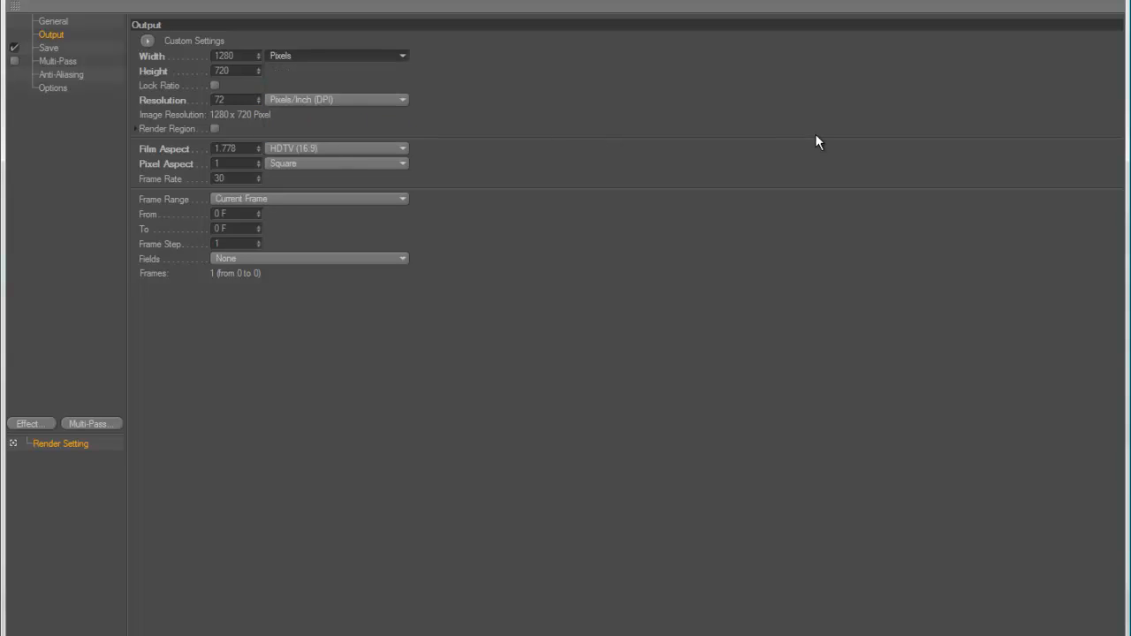
left_click(1103, 2)
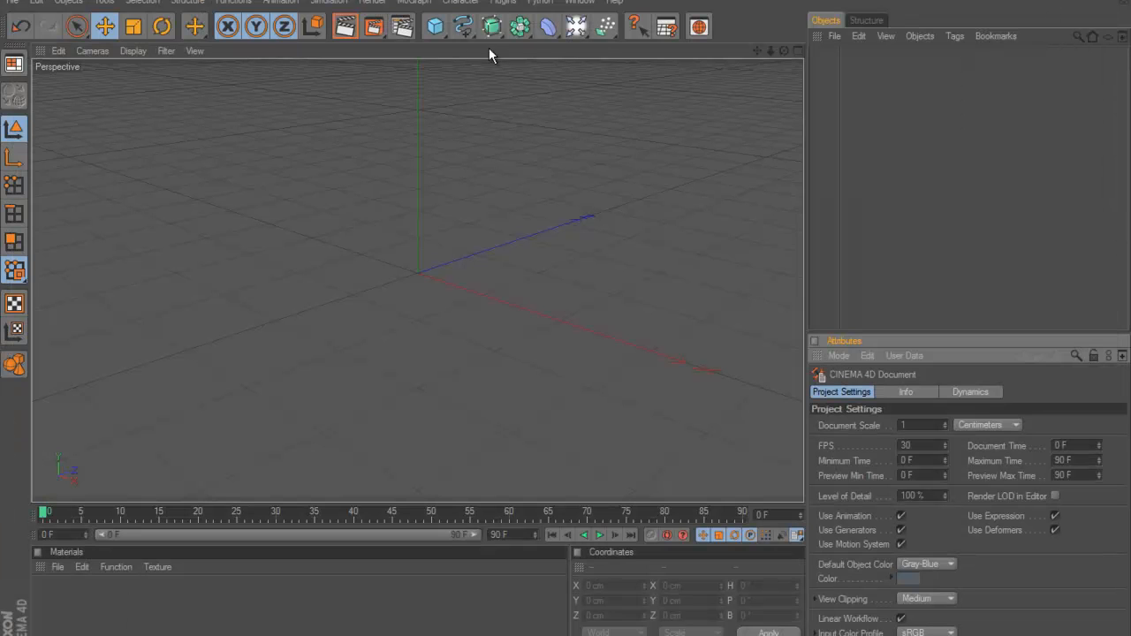
Step: Add a MoText object and move it to about X -177 cm, Y 71 cm
left_click_drag(782, 51, 599, 181)
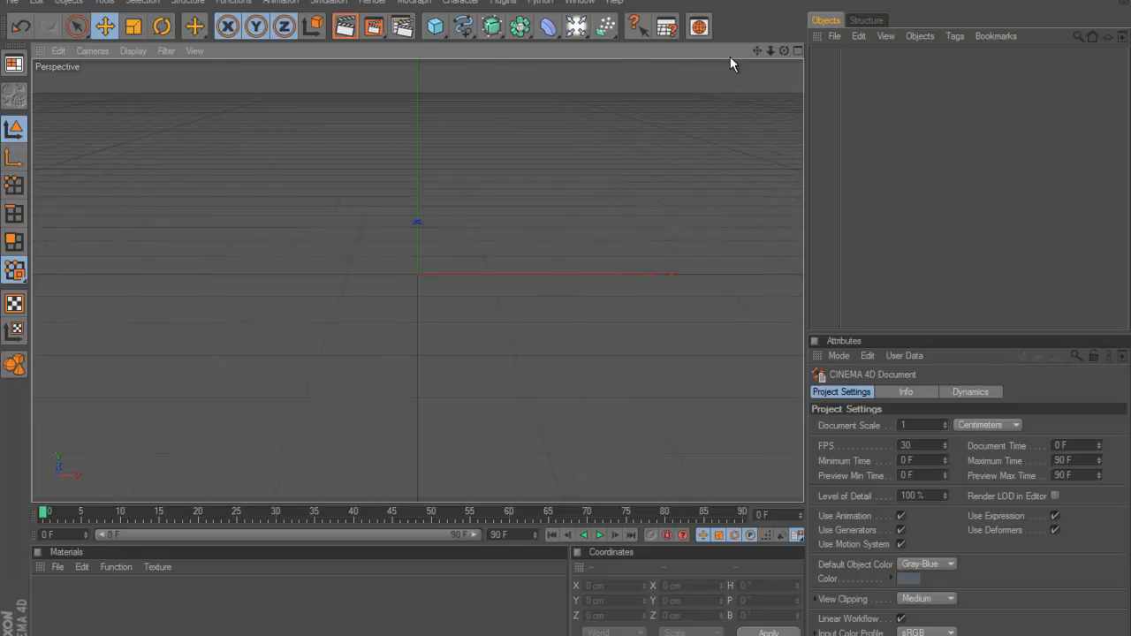
left_click(414, 2)
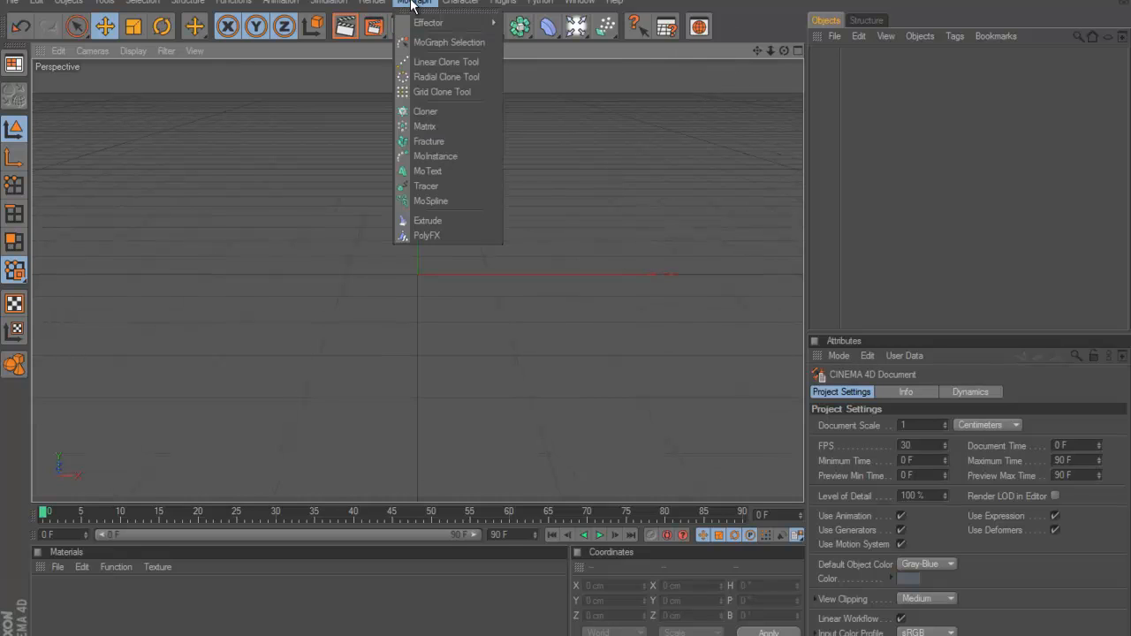
left_click(430, 170)
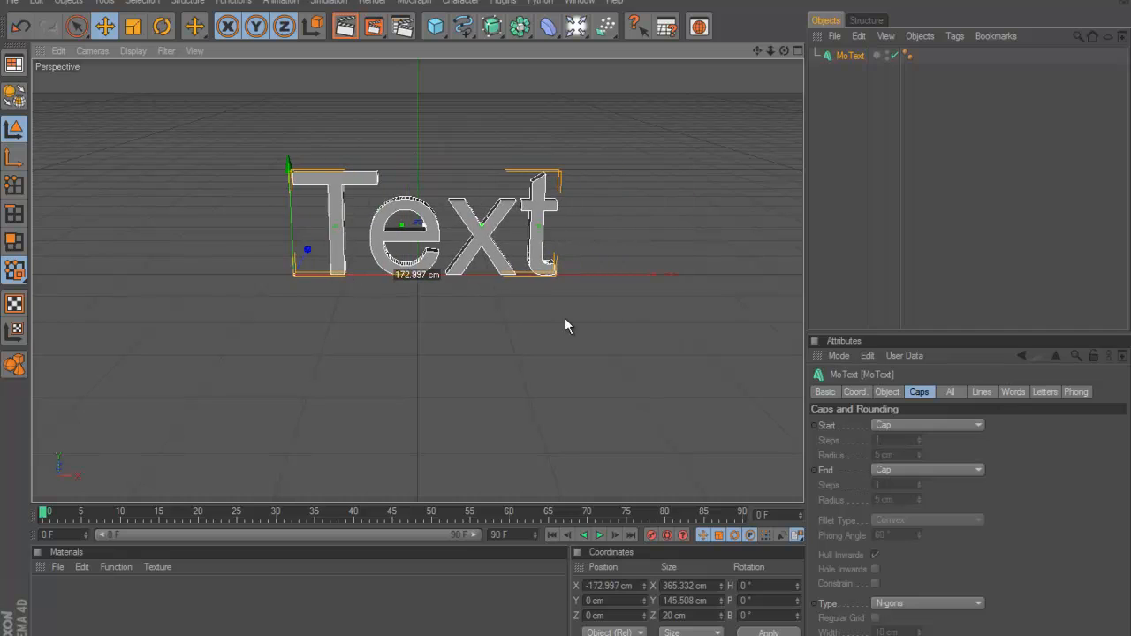
left_click_drag(565, 317, 565, 317)
scroll(530, 282, "down", 1)
left_click_drag(303, 171, 566, 315)
Step: Change the MoText wording to Intria and set its depth to 125
left_click(850, 55)
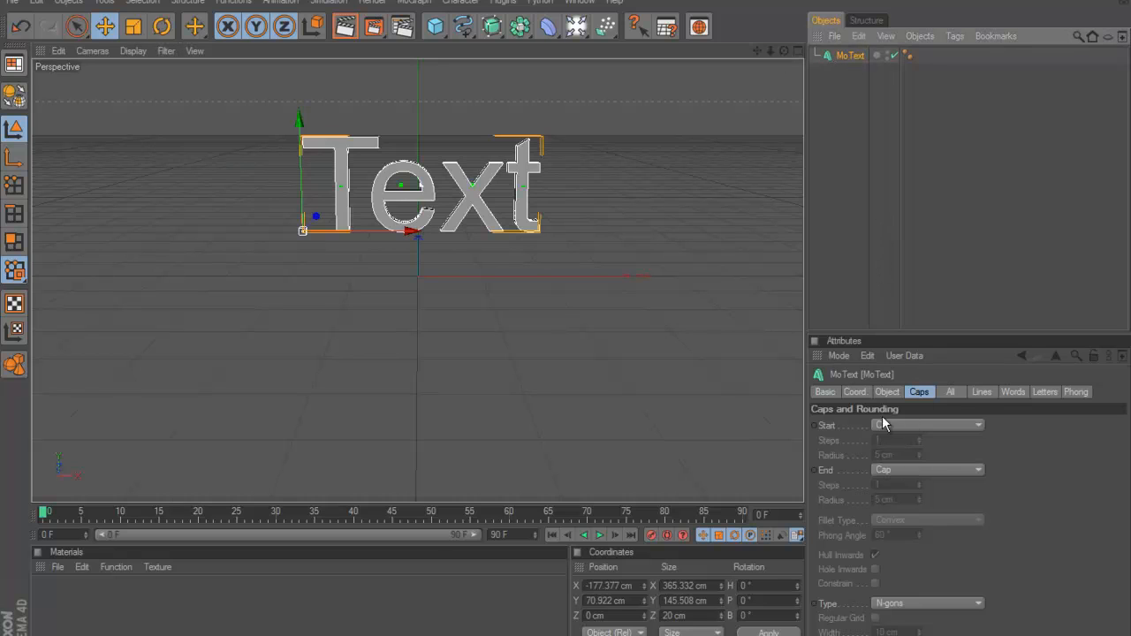
left_click(887, 392)
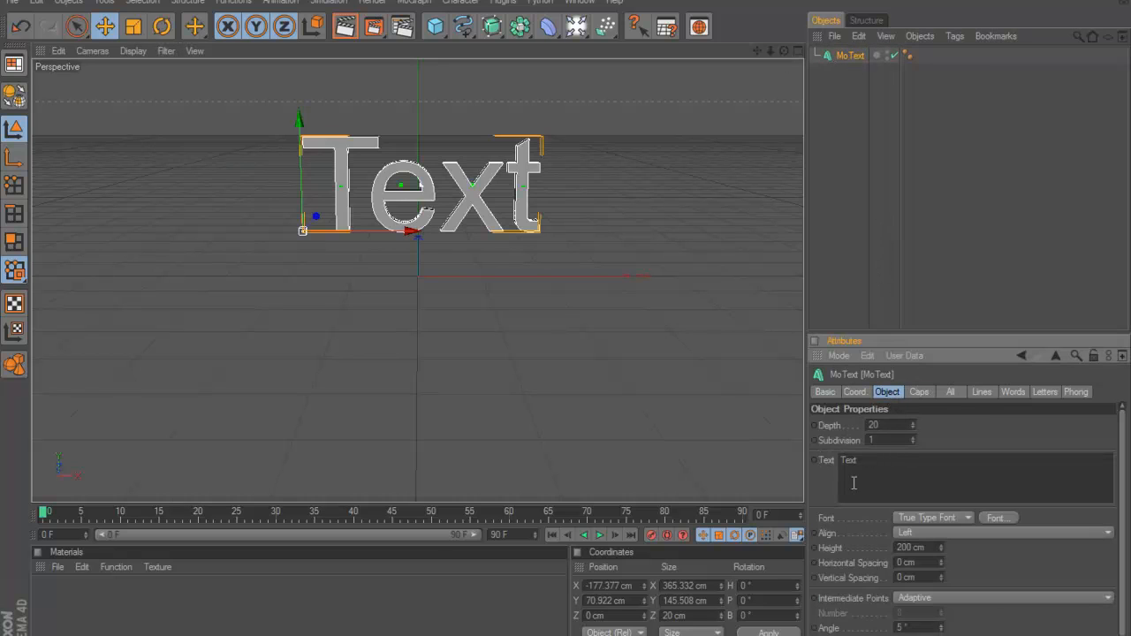
left_click_drag(867, 458, 838, 461)
type("Intria")
left_click(887, 425)
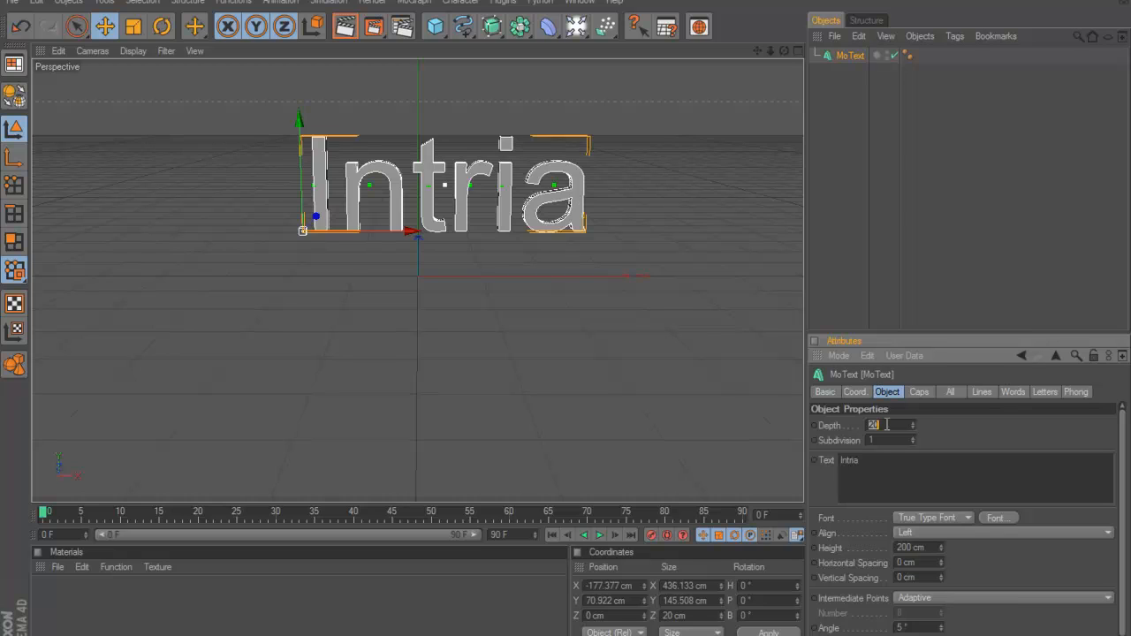
type("125")
key("Return")
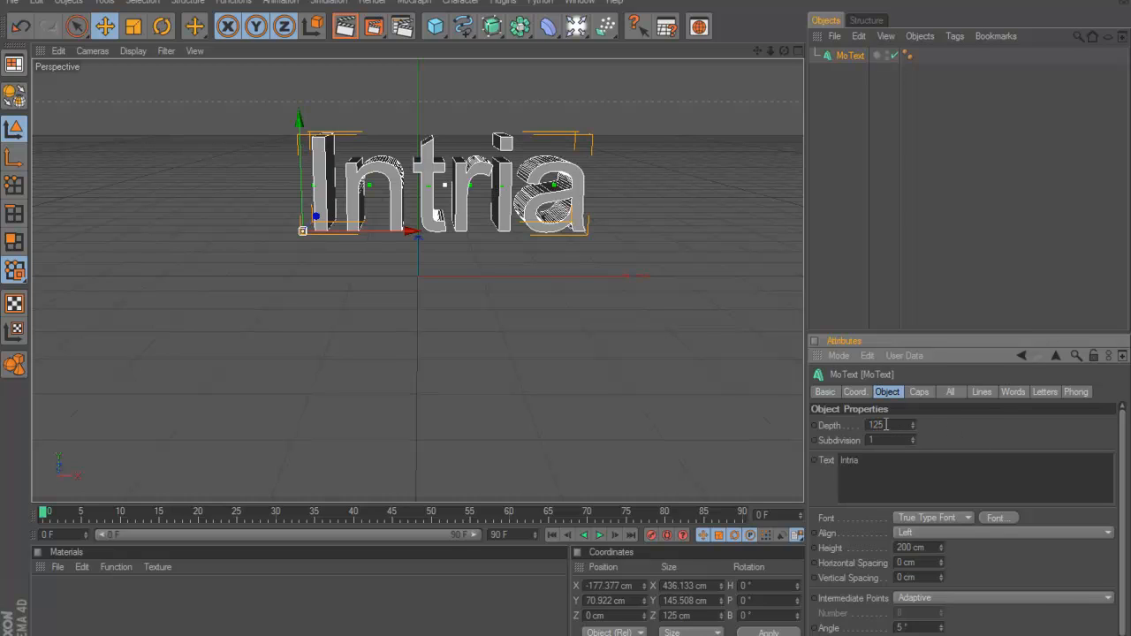
Step: Try a depth of 500 on the Intria text and set it back to 125
left_click(889, 425)
type("500")
key("Return")
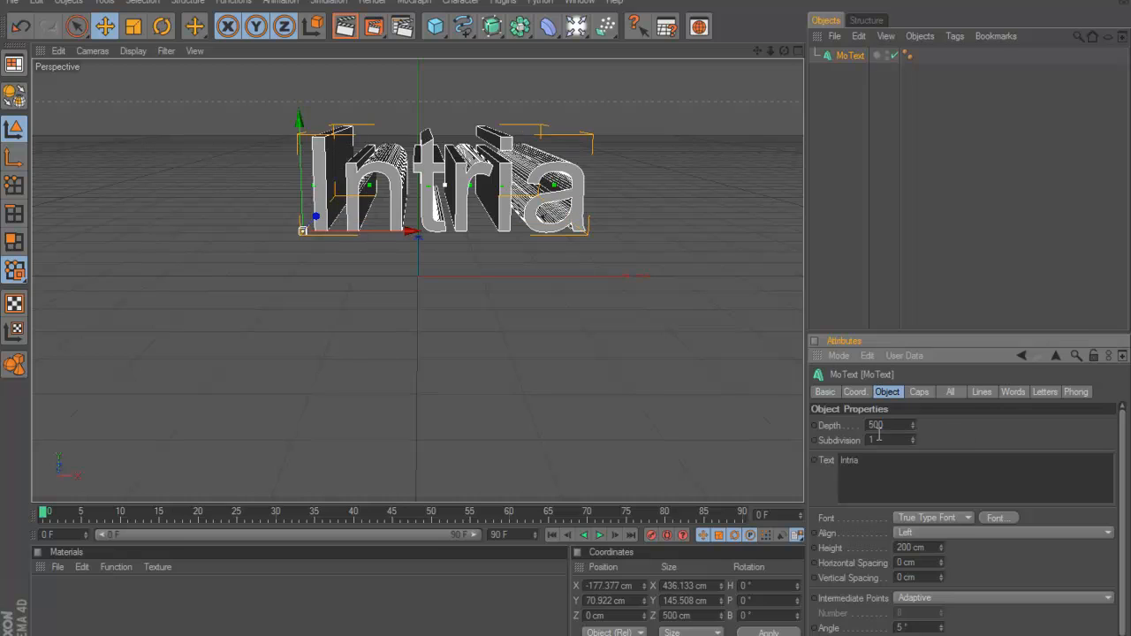
left_click(879, 425)
type("125")
key("Return")
Step: Choose Bebas as the font for the Intria text
left_click(992, 515)
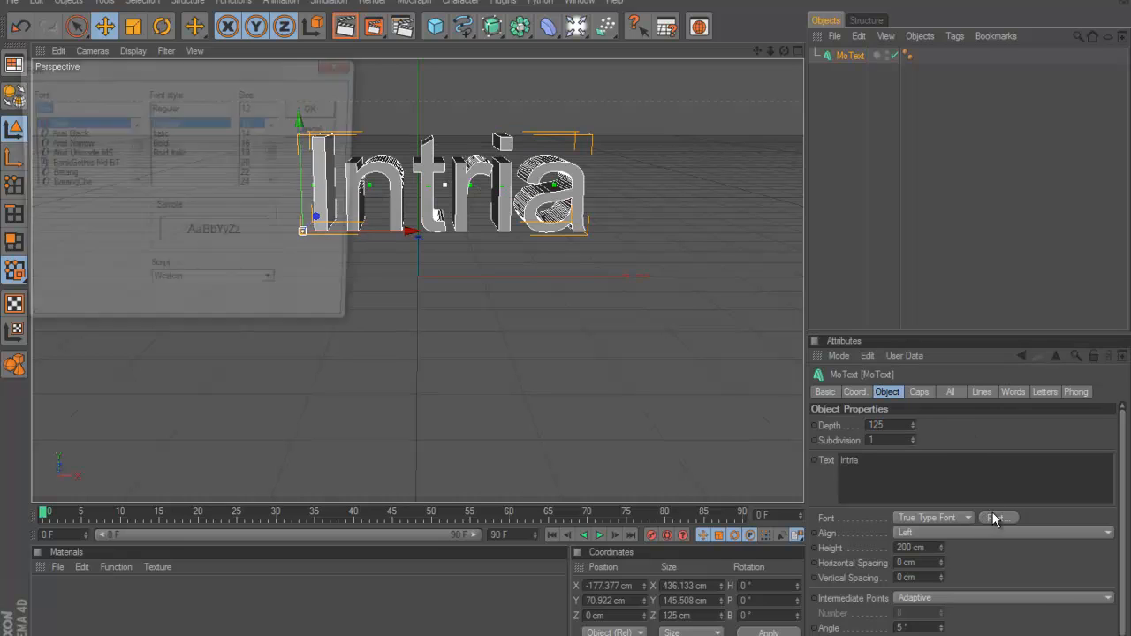
left_click(106, 144)
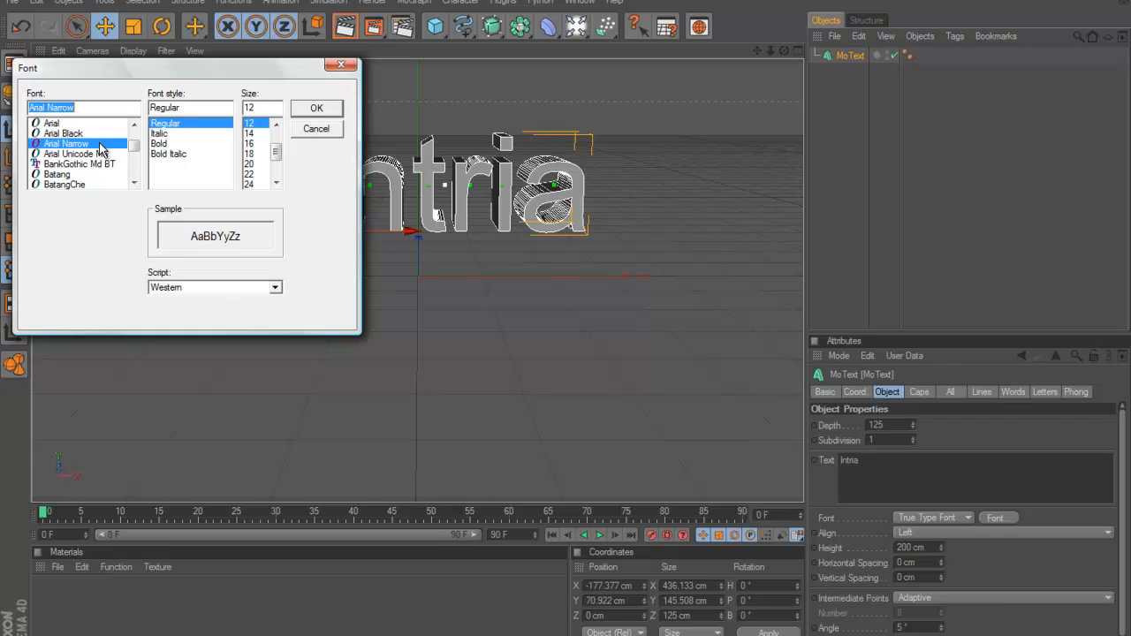
left_click(88, 125)
left_click(90, 132)
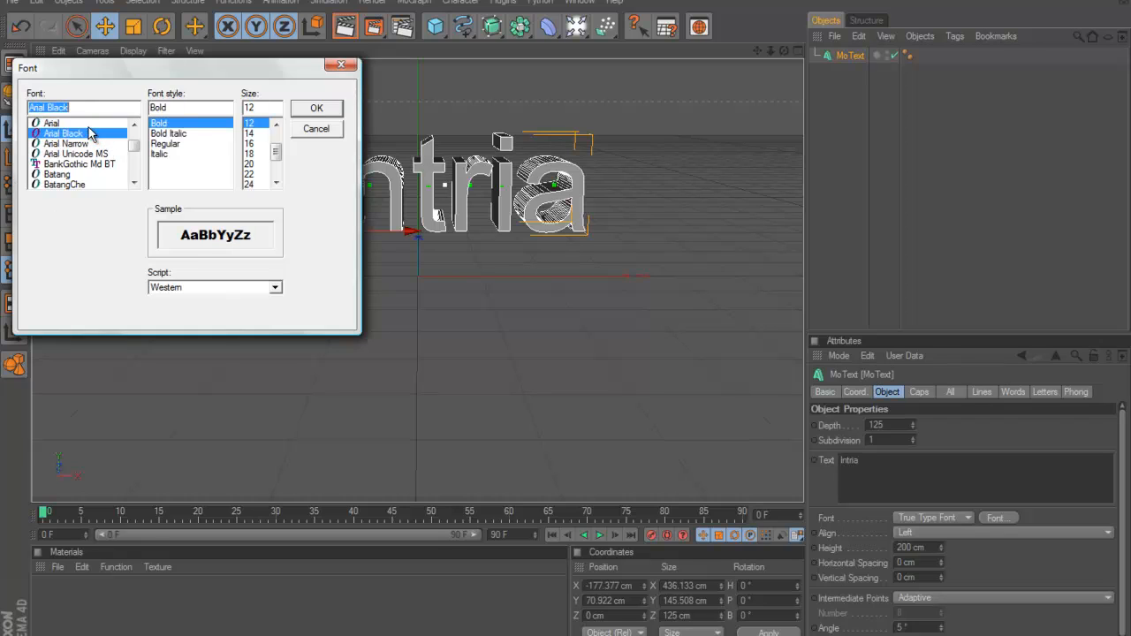
key("Down")
key("Down")
key("Down")
key("Down")
key("Down")
key("Down")
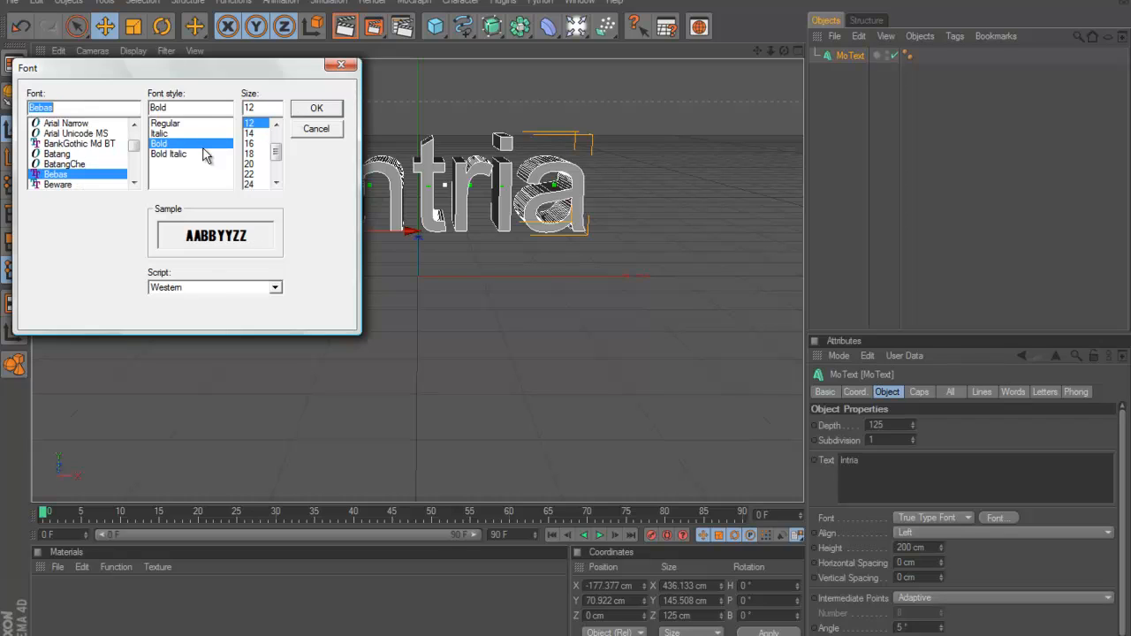
Step: Set the font style to Regular and the size to 12, and apply the font to the text
left_click(169, 124)
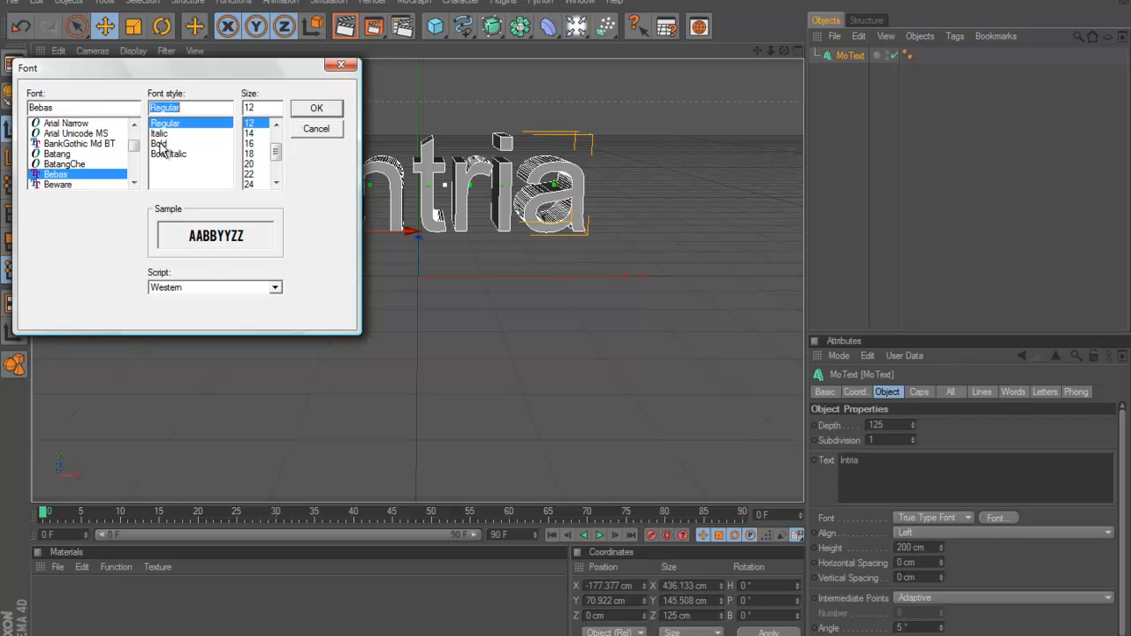
left_click(158, 144)
left_click(161, 125)
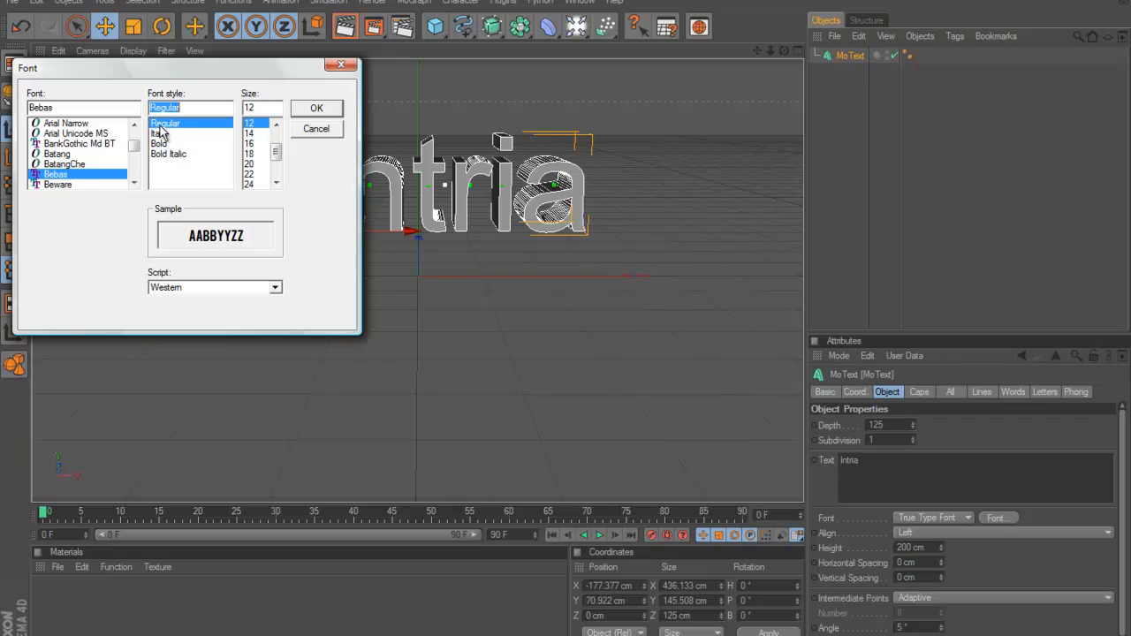
left_click(253, 141)
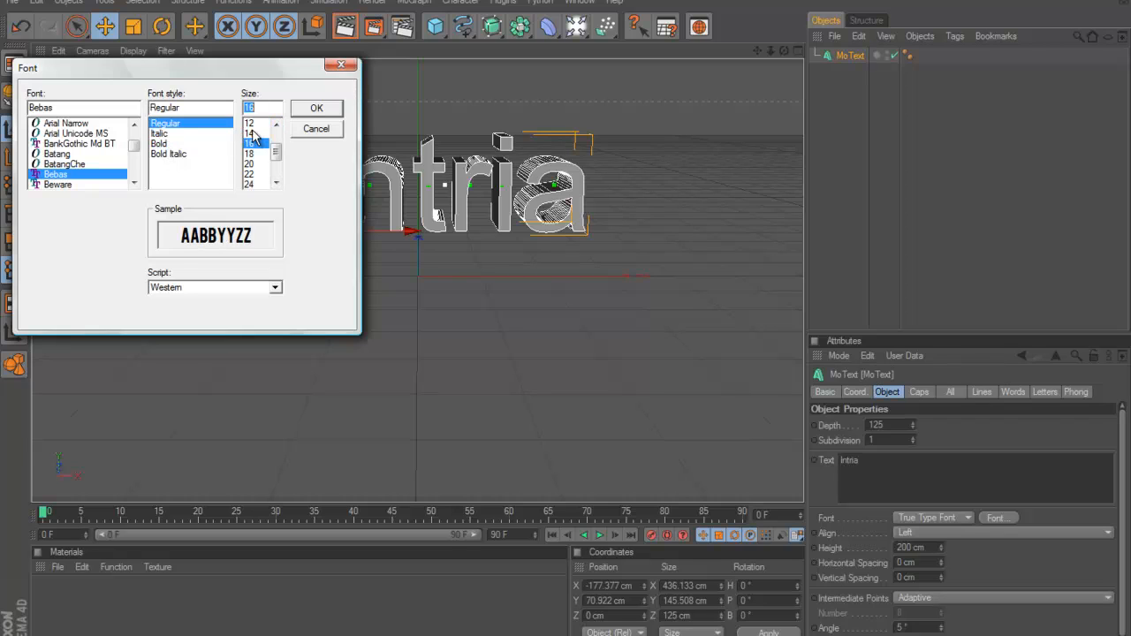
left_click(255, 133)
left_click(251, 173)
left_click(253, 144)
left_click(257, 121)
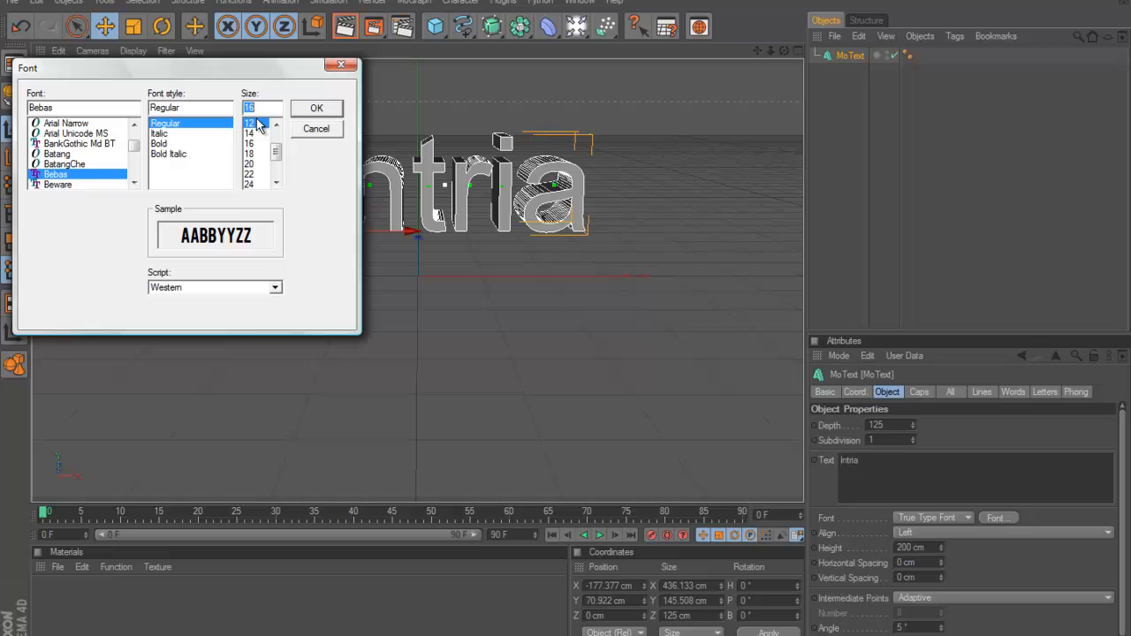
left_click(316, 109)
Step: Shift the text along X to about -257 cm so it sits roughly centred on the origin
left_click_drag(411, 232, 359, 232)
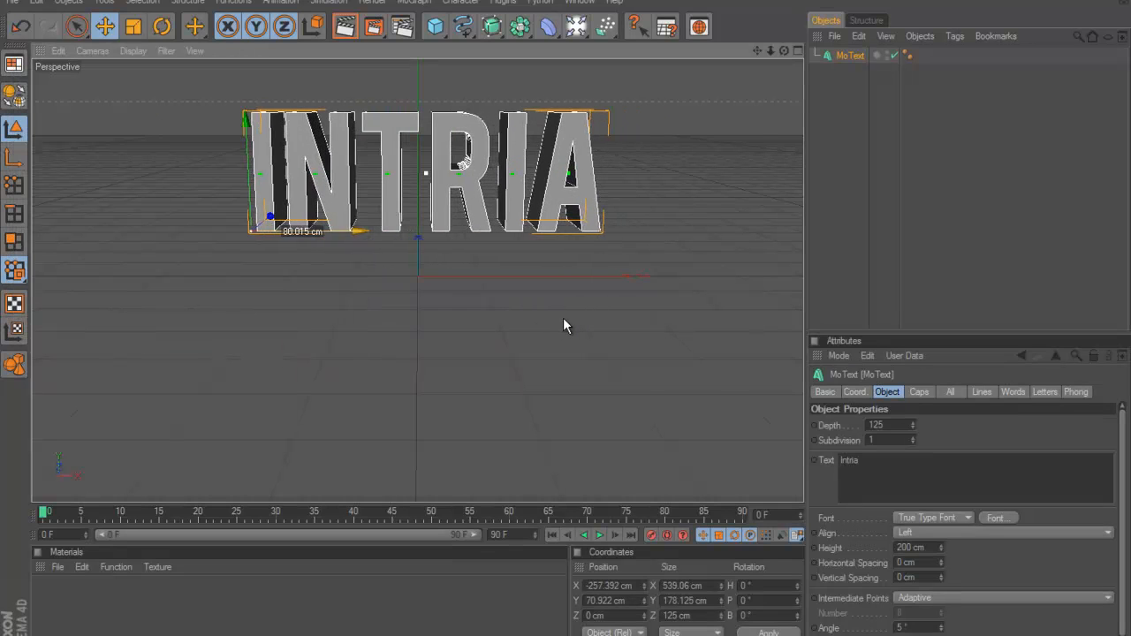
left_click_drag(770, 52, 710, 107)
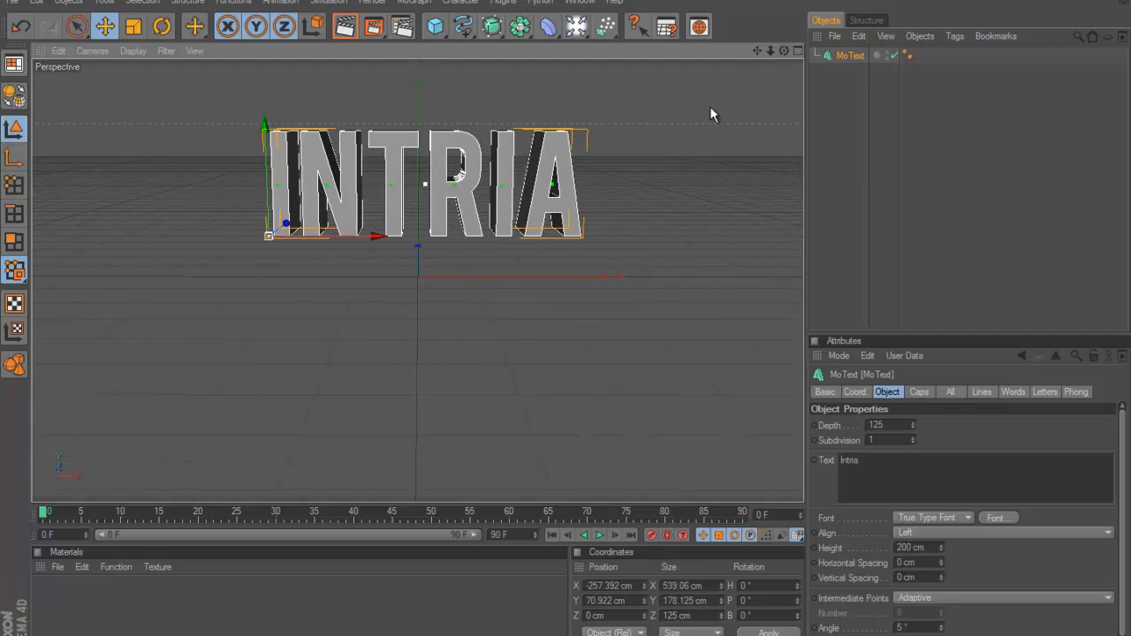
left_click_drag(757, 51, 567, 317)
Step: Set both the start and end caps of the text to Fillet Cap
left_click(919, 392)
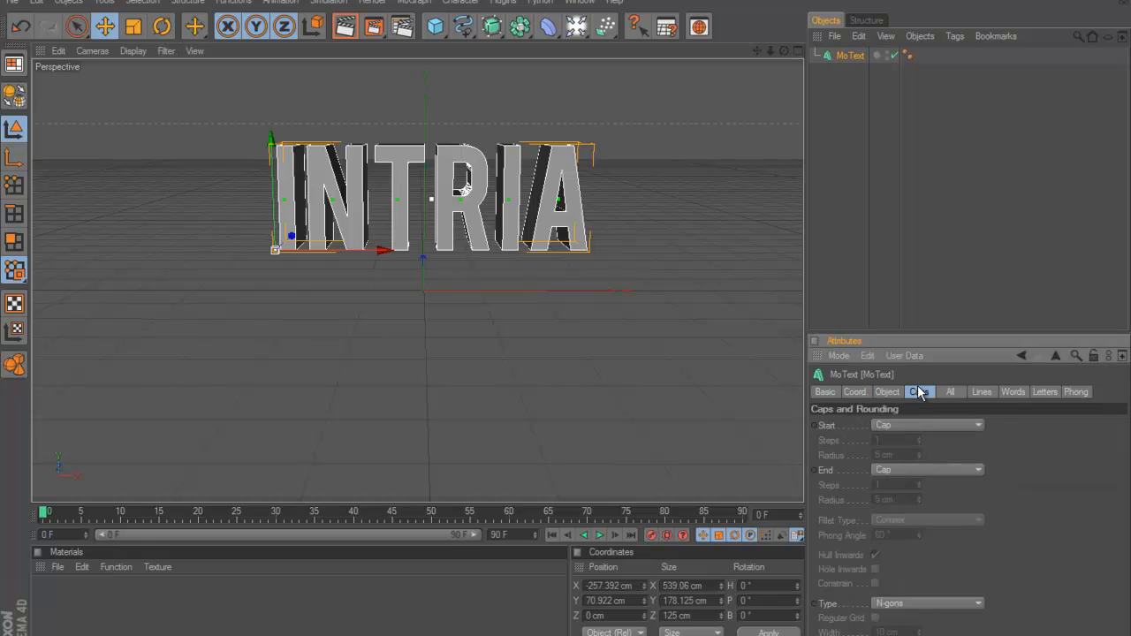
left_click(880, 429)
left_click(883, 484)
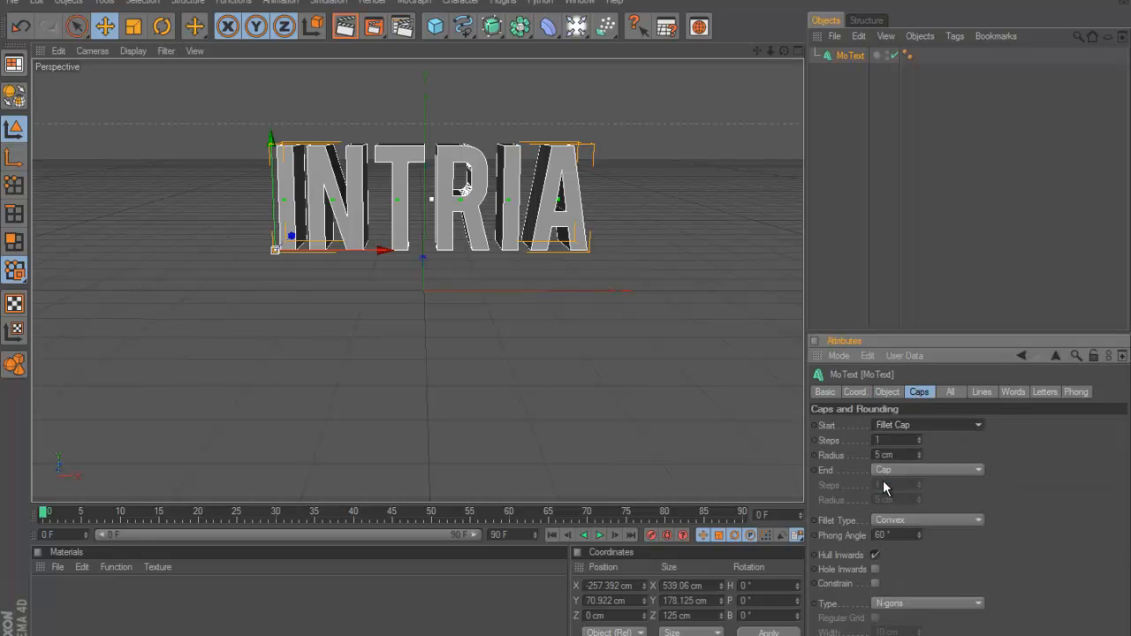
left_click(884, 470)
left_click(899, 530)
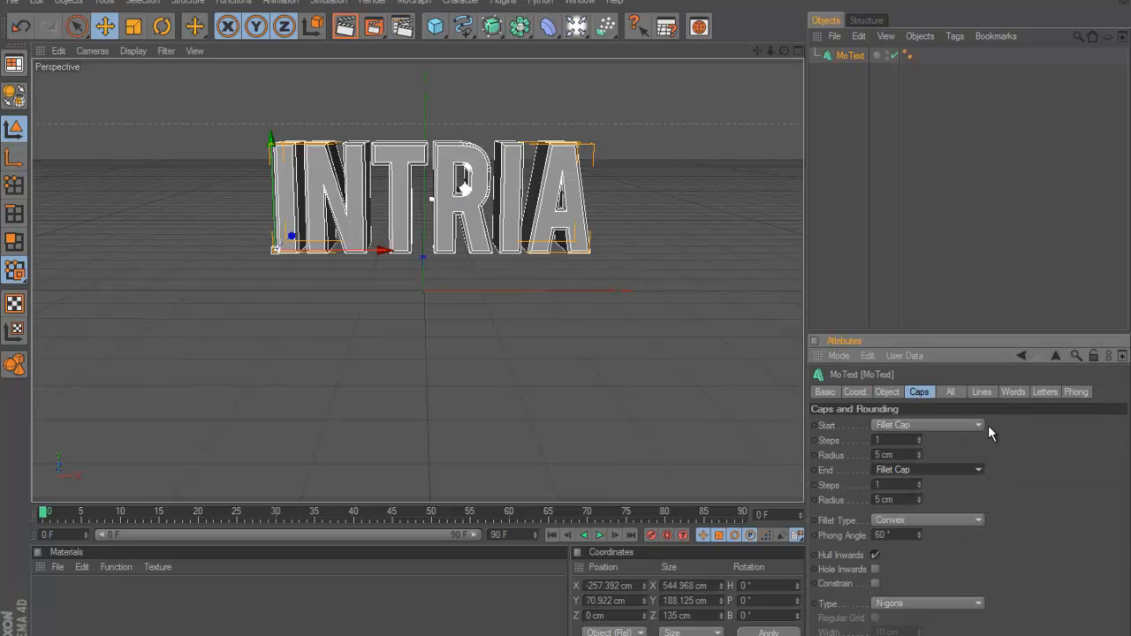
Step: Try a start cap radius of 100 cm on the text and set it back to 5 cm
left_click(959, 426)
left_click(952, 431)
left_click(900, 457)
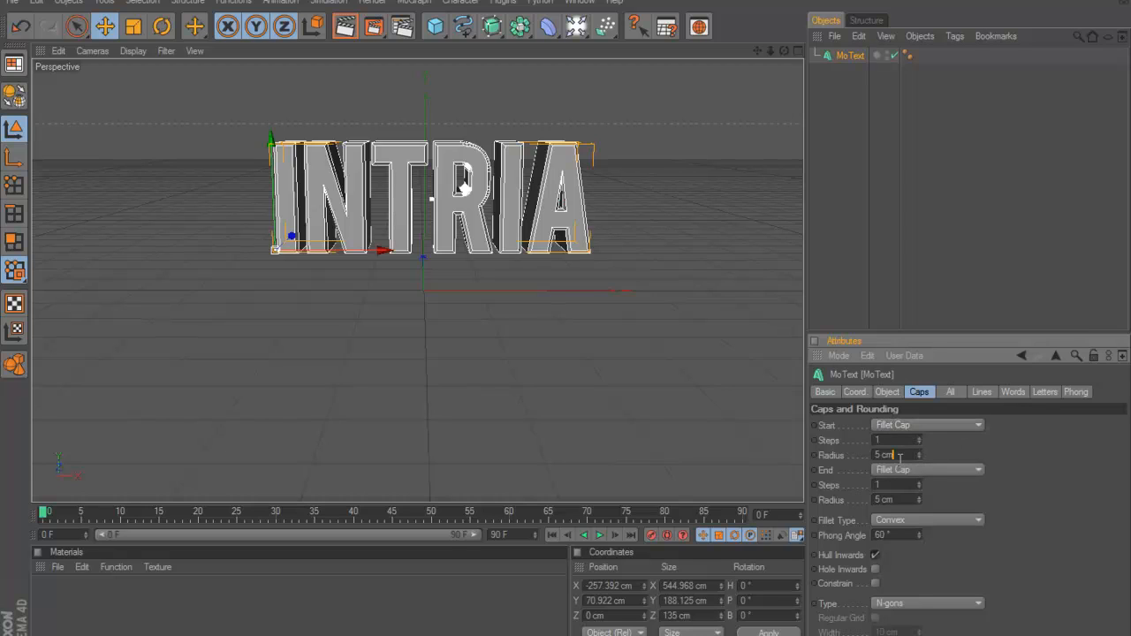
double_click(896, 455)
type("100")
key("Return")
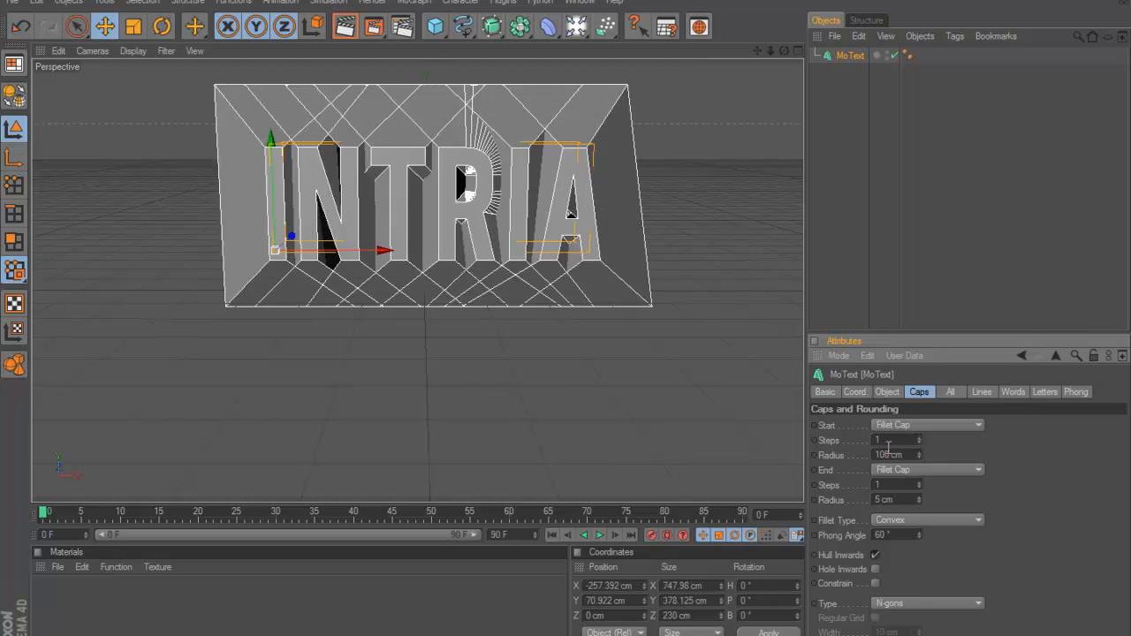
double_click(882, 449)
type("5")
key("Return")
left_click(939, 164)
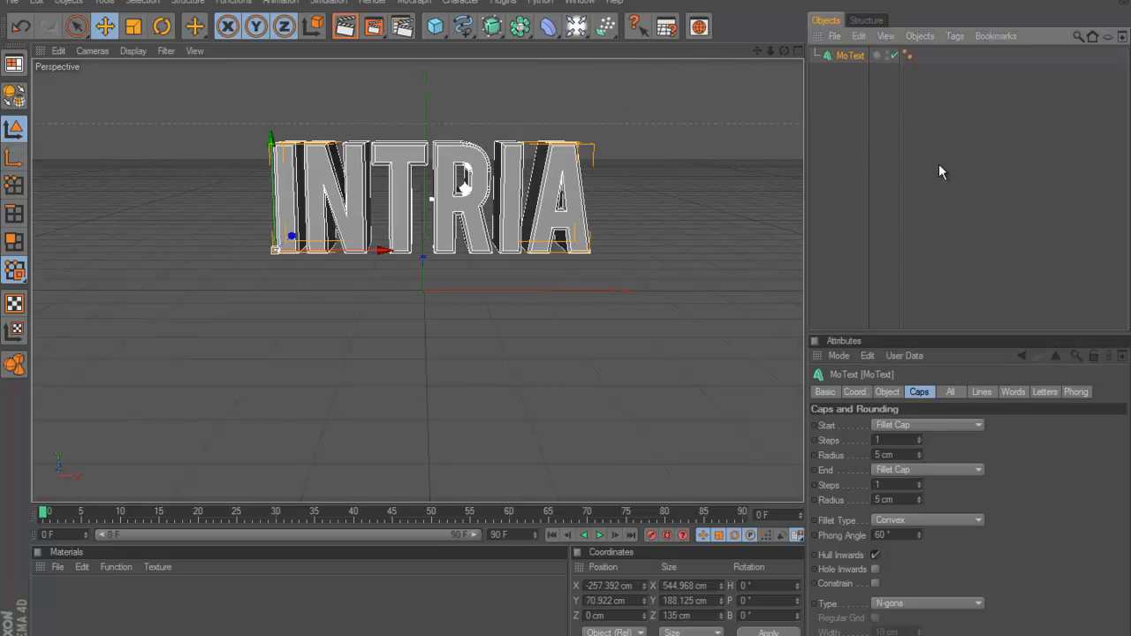
Step: Add an omni light and place it in front of the text at about Y 149 cm and Z -273 cm
left_click(575, 26)
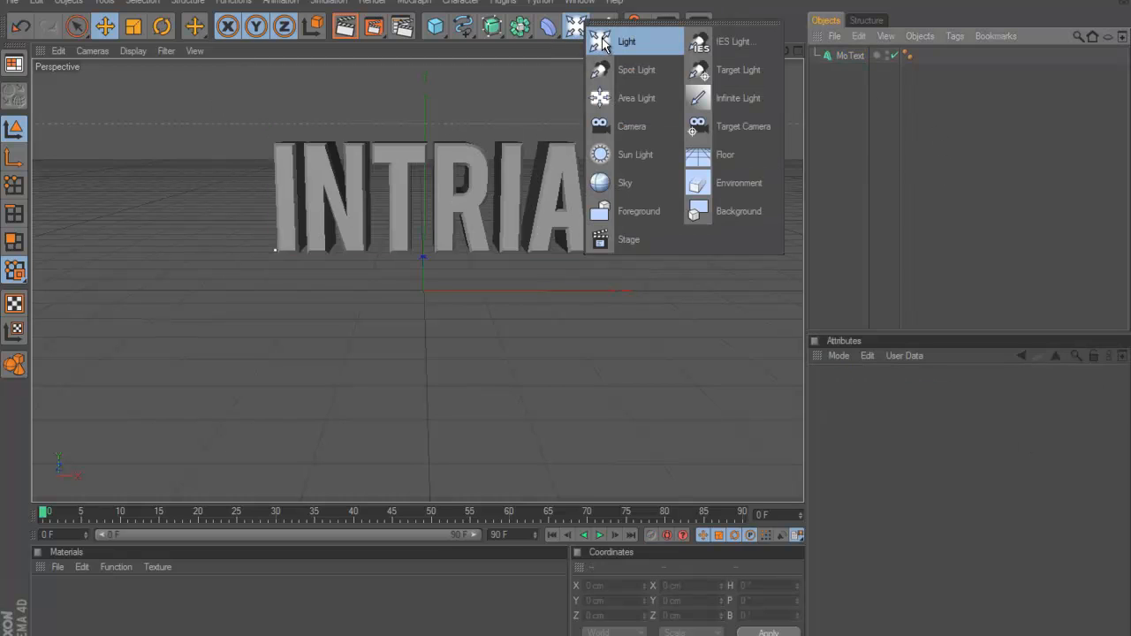
left_click(603, 42)
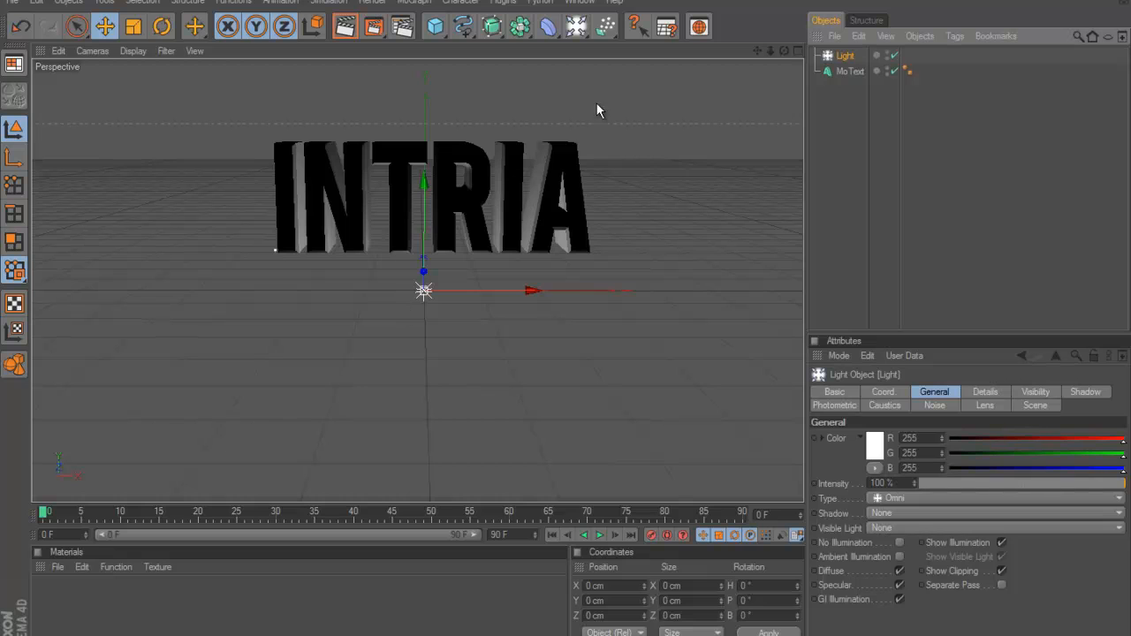
left_click_drag(785, 53, 560, 319)
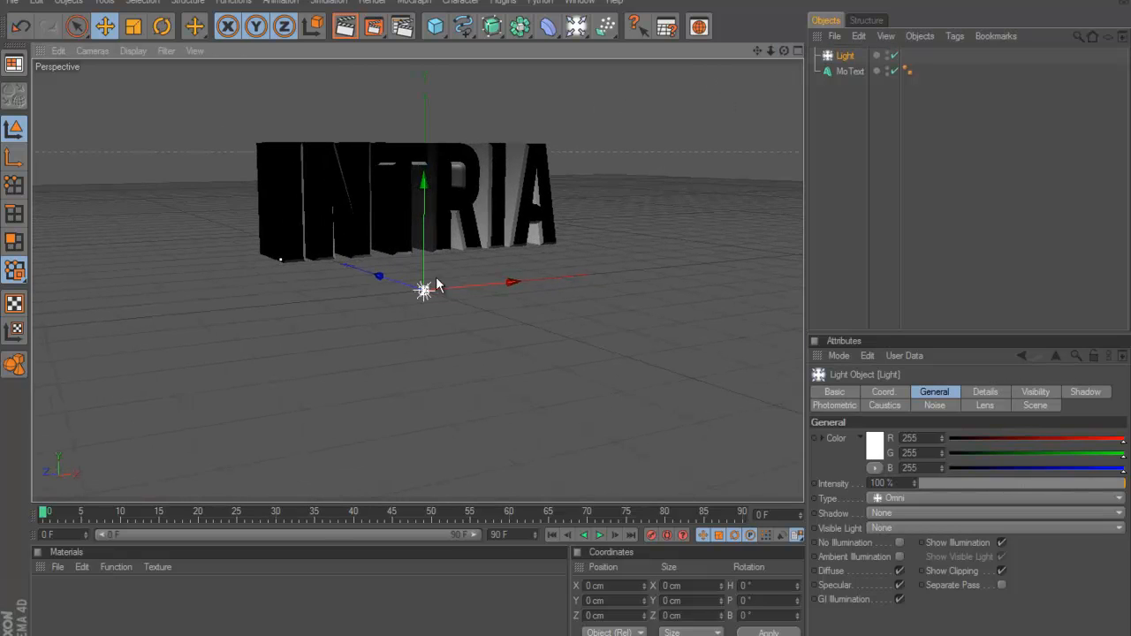
left_click_drag(378, 281, 568, 322)
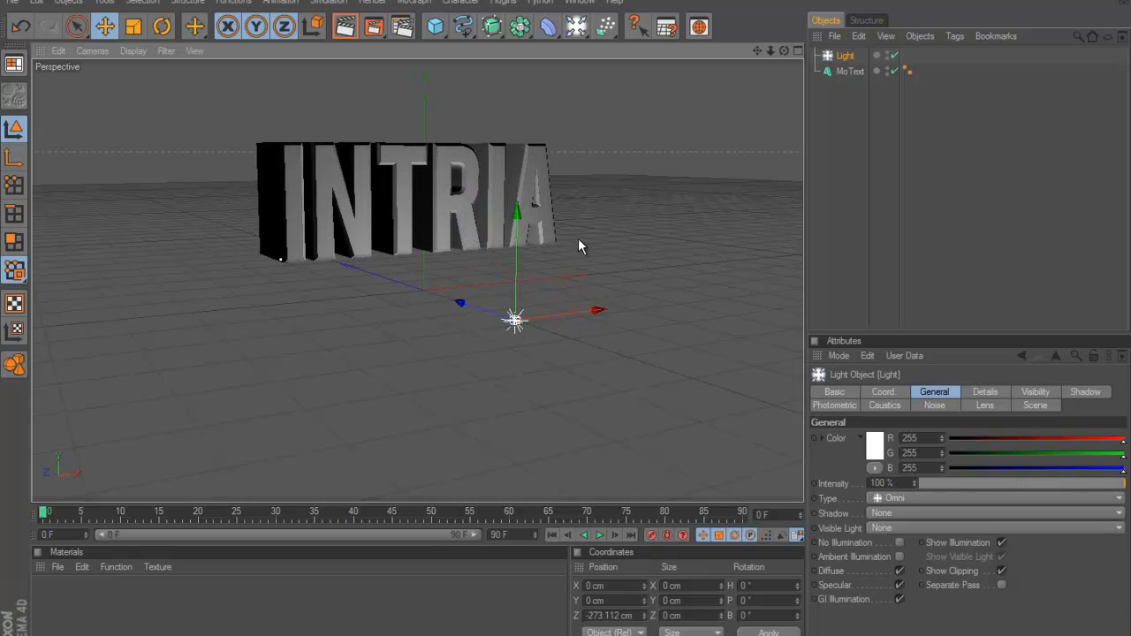
left_click_drag(517, 215, 568, 318)
Step: Render a viewport preview of the lit text from a nearly frontal angle
left_click_drag(779, 54, 570, 316)
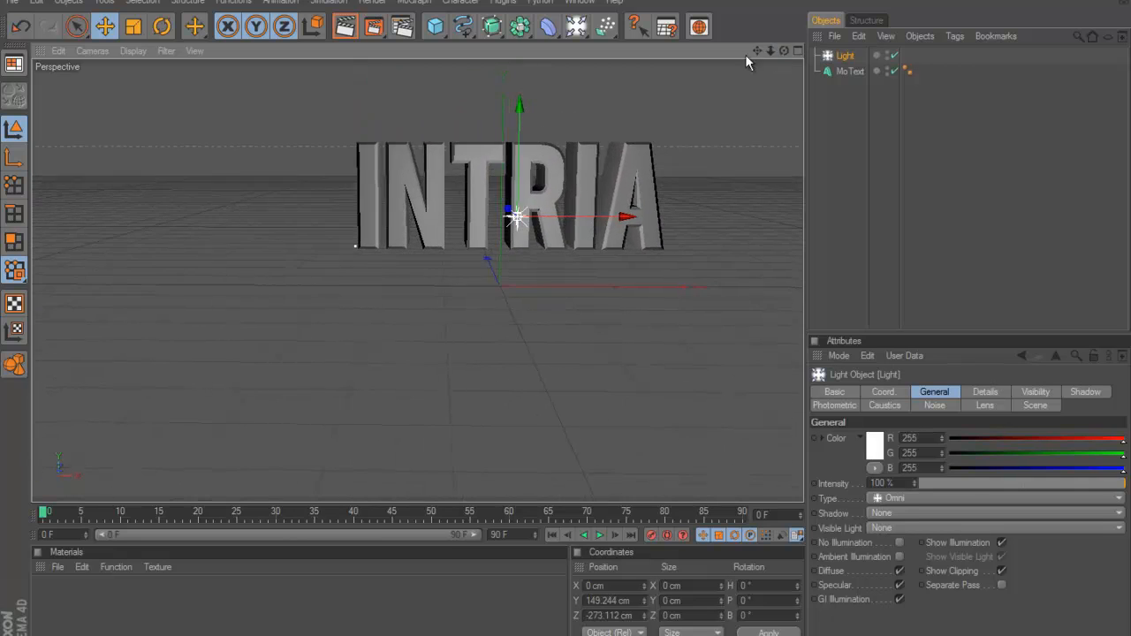
left_click(345, 29)
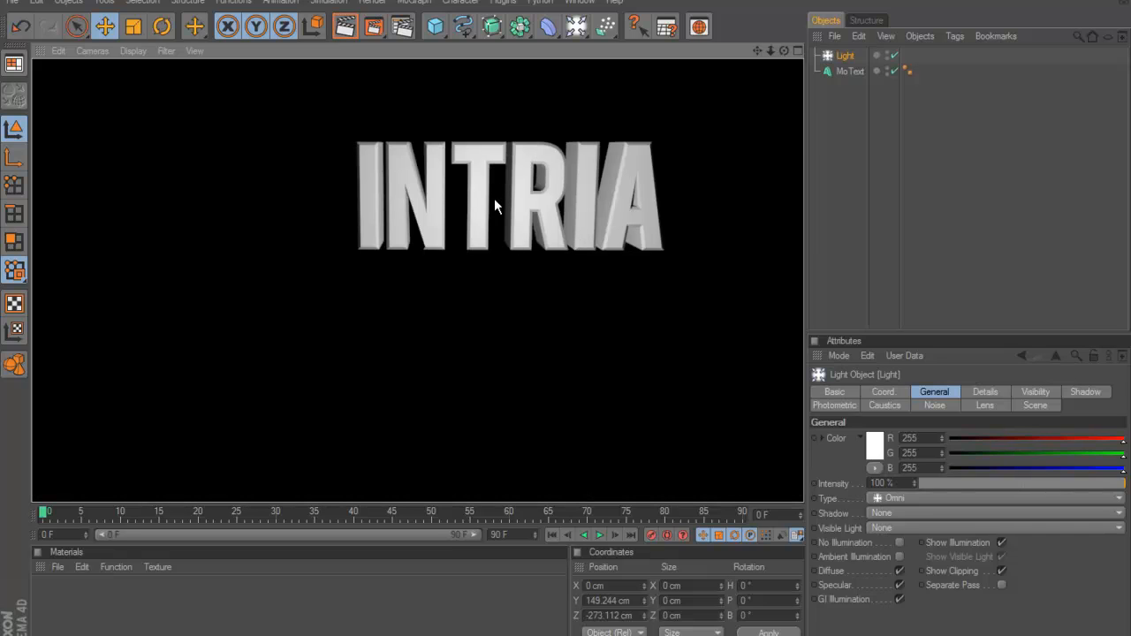
left_click(524, 104)
left_click_drag(758, 50, 546, 318)
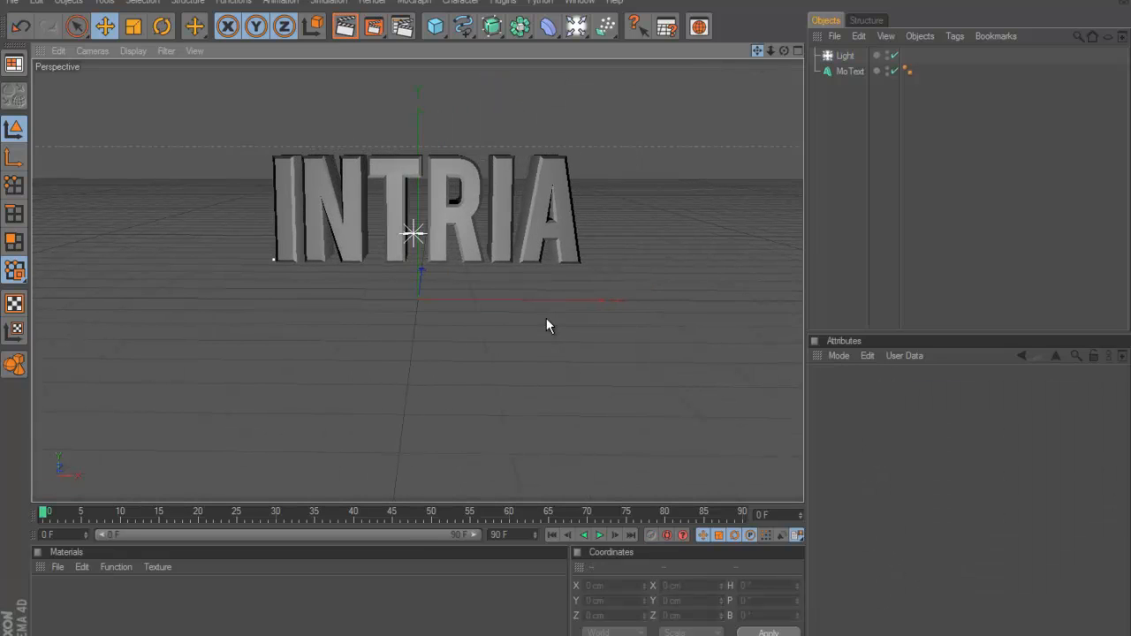
Step: Set the light's shadow type to Shadow Maps (Soft)
left_click(844, 58)
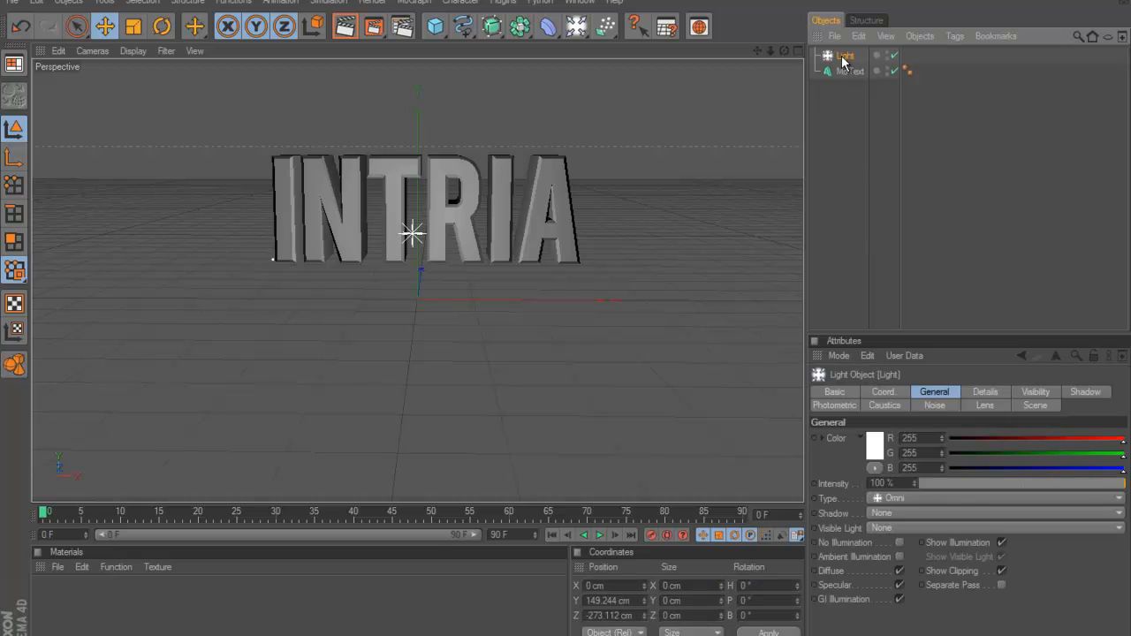
left_click(885, 515)
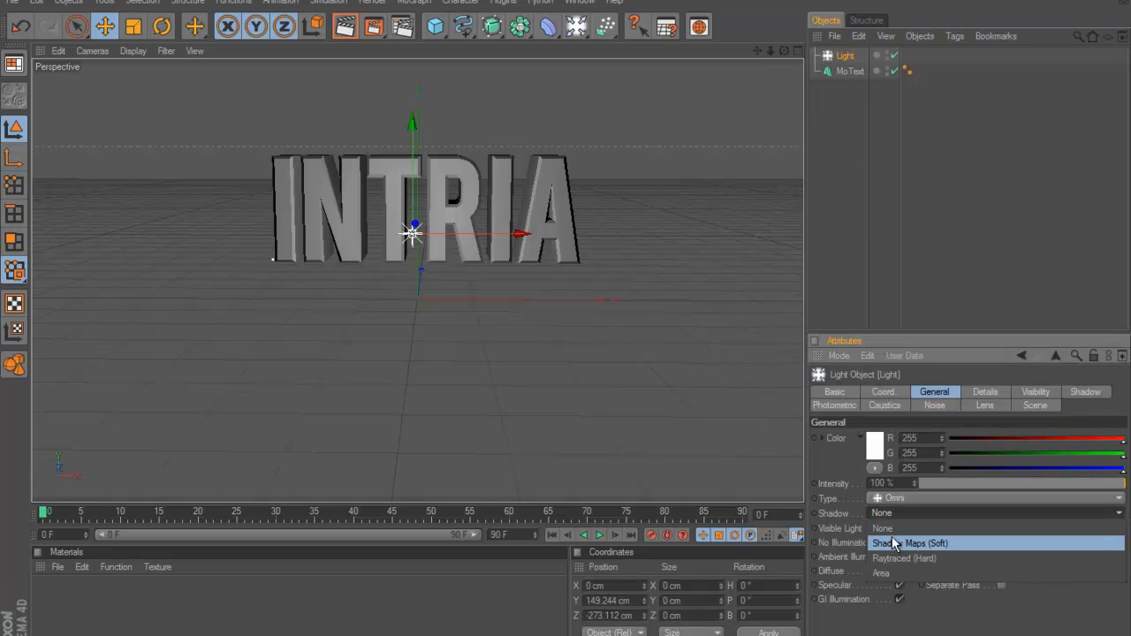
left_click(962, 542)
left_click(503, 89)
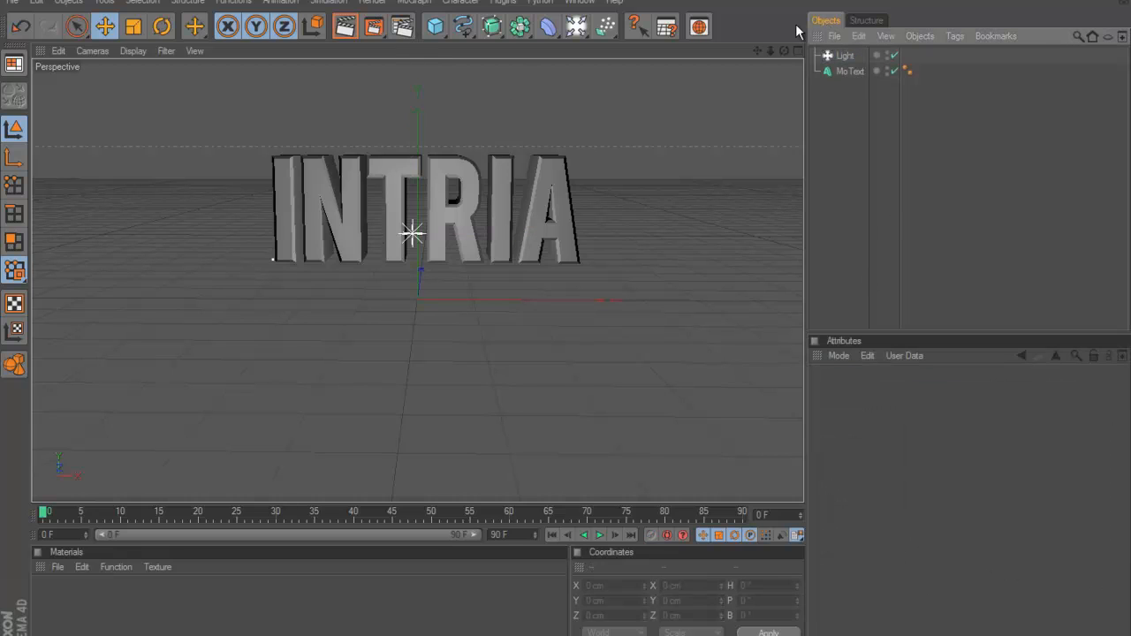
Step: Render viewport previews from the front and from an angle to examine the shadows on the text
key("ctrl+r")
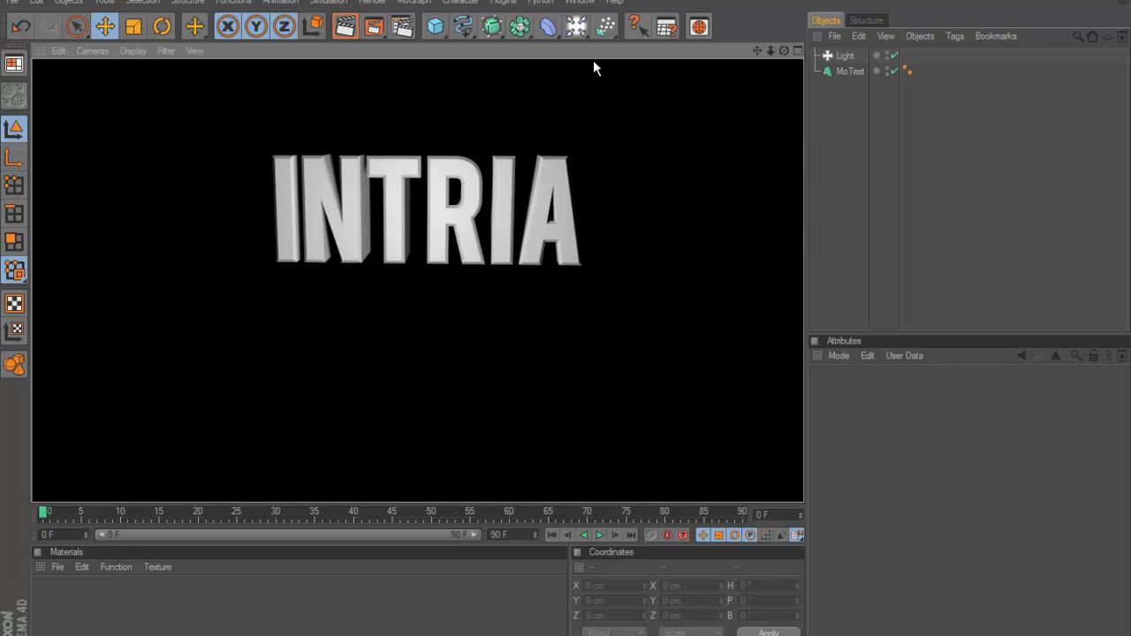
left_click(756, 54)
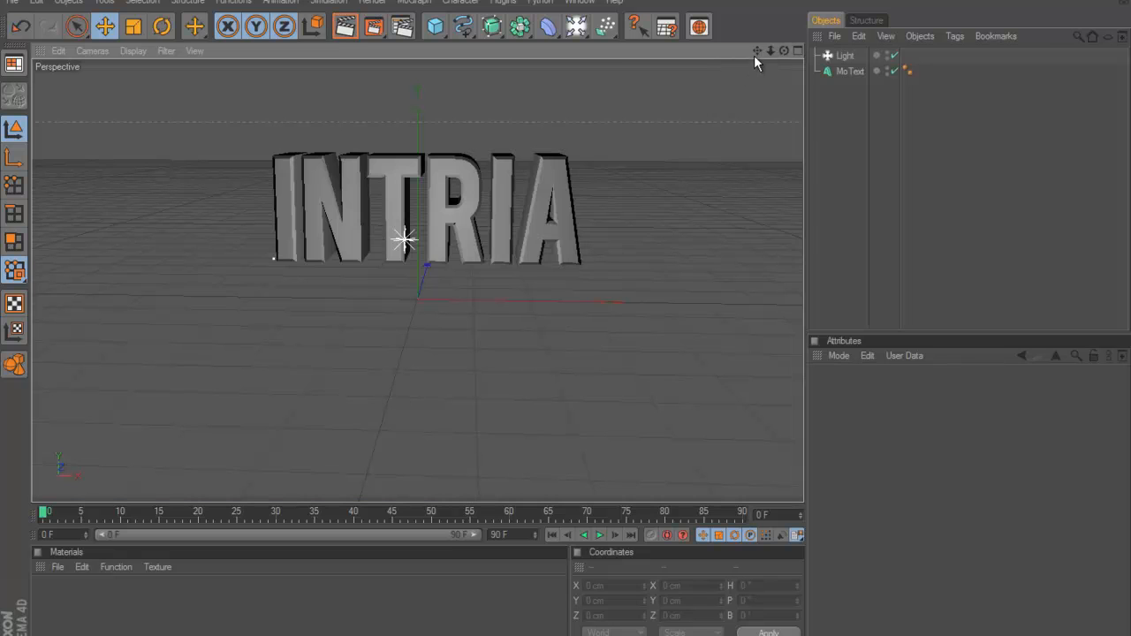
mouse_move(783, 51)
left_mouse_down()
mouse_move(560, 318)
mouse_move(530, 320)
left_mouse_up()
left_click(343, 28)
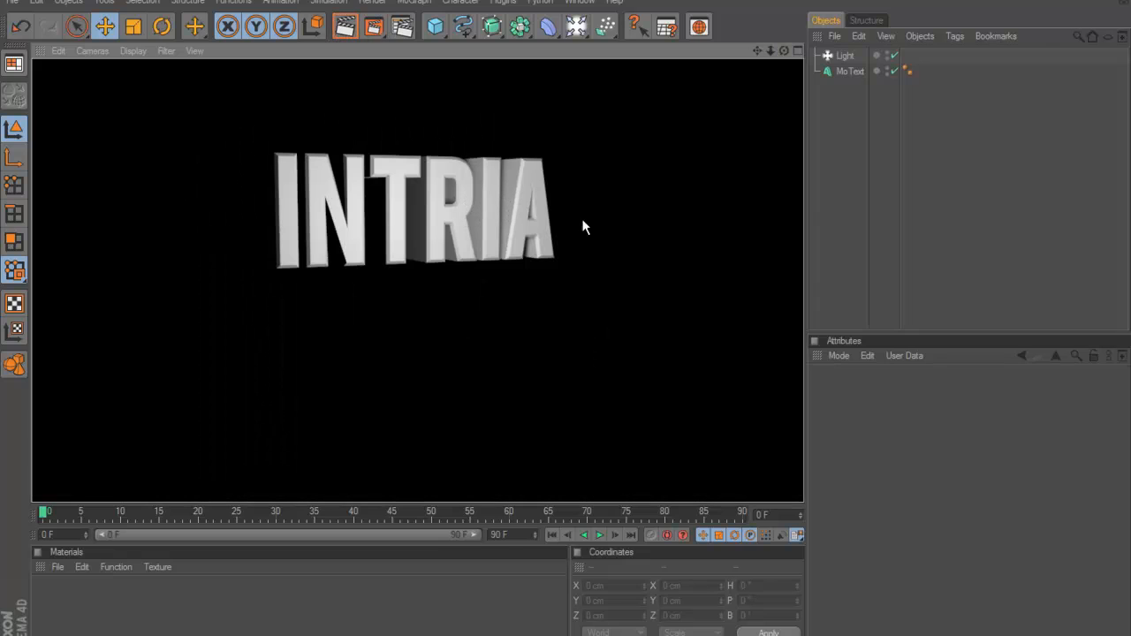
left_click(752, 55)
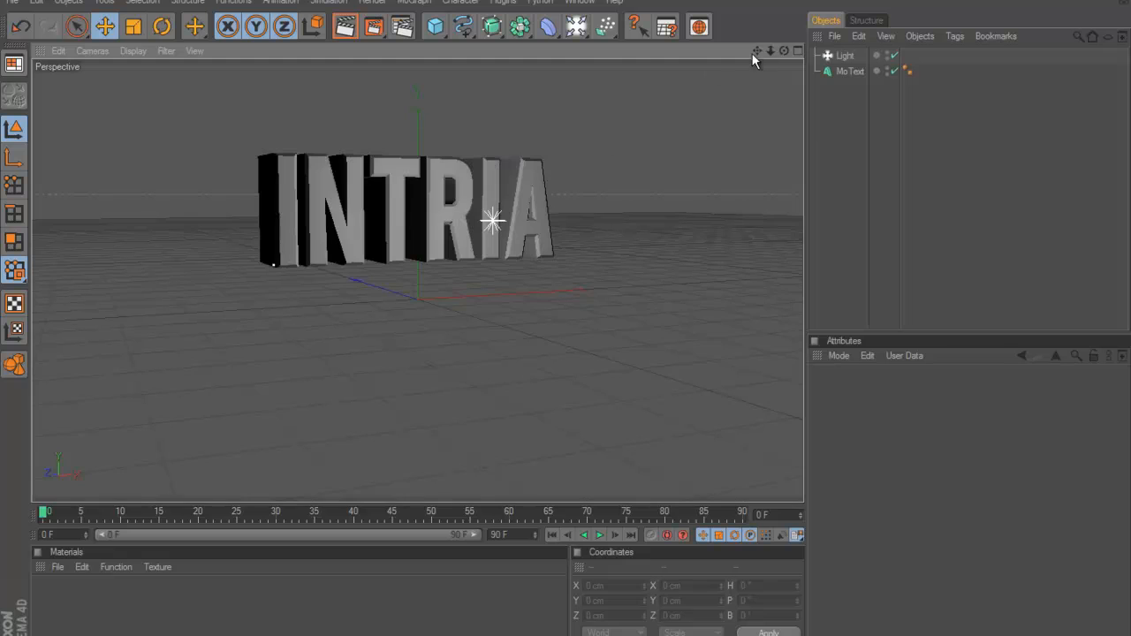
mouse_move(782, 52)
left_mouse_down()
mouse_move(578, 313)
mouse_move(553, 326)
mouse_move(570, 320)
left_mouse_up()
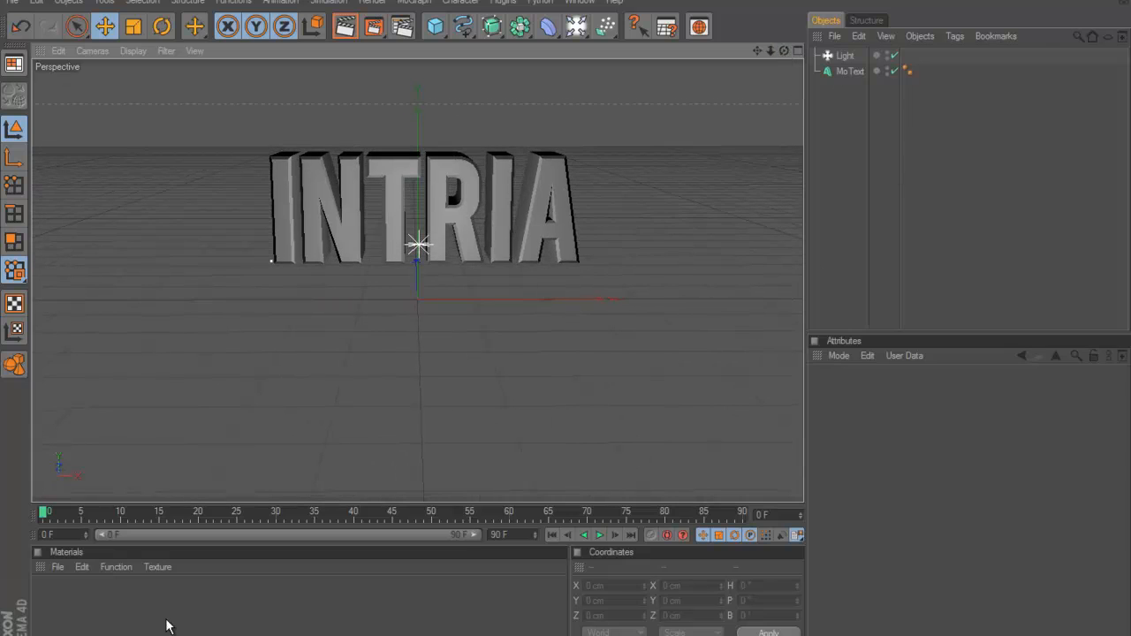
Step: Create a new material and set its color to bright blue, RGB 0, 153, 255
double_click(81, 614)
double_click(51, 610)
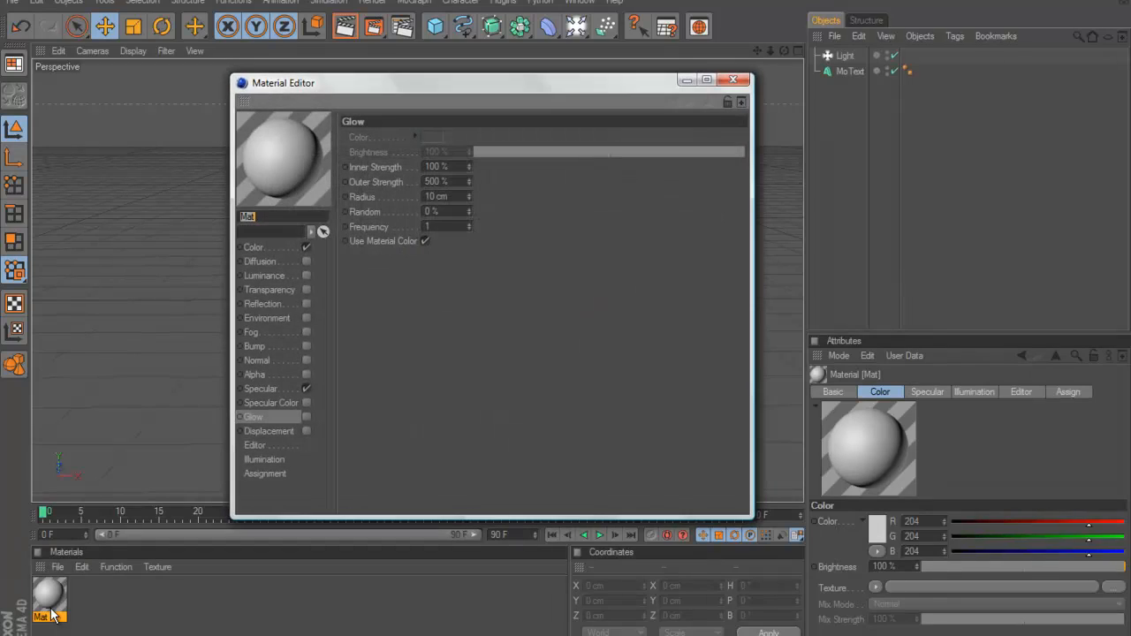
left_click(253, 248)
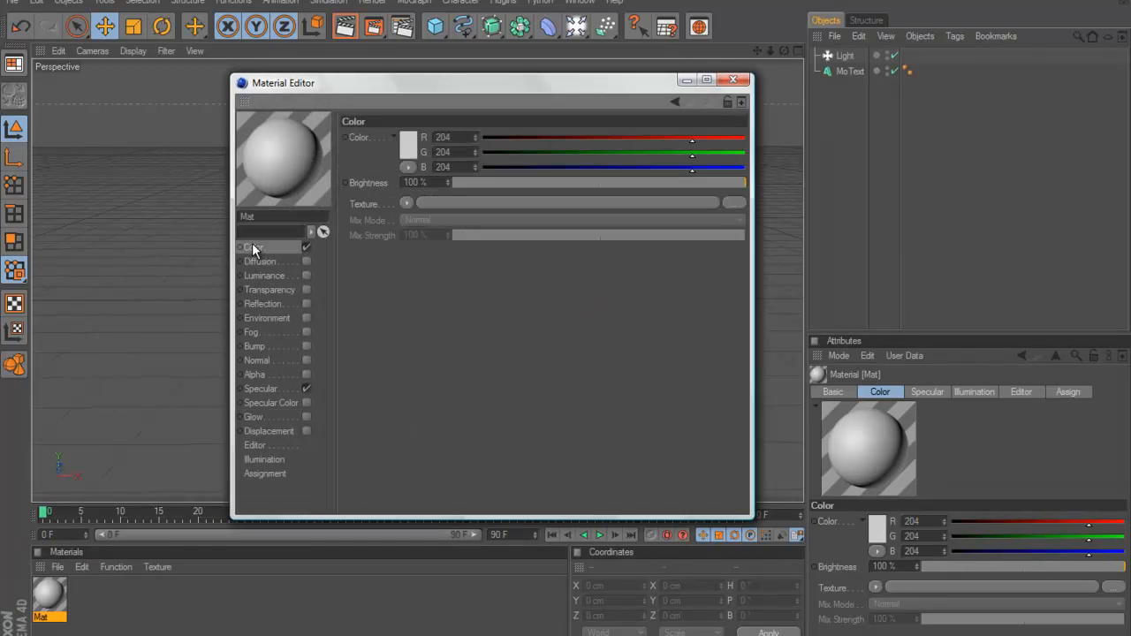
left_click(407, 149)
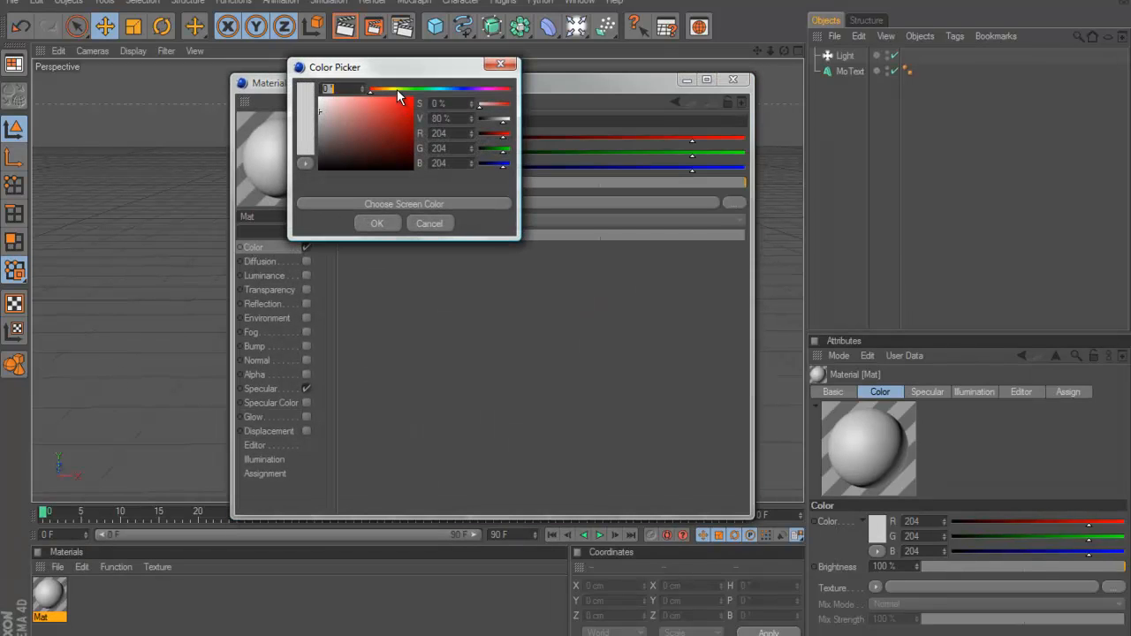
mouse_move(397, 90)
left_mouse_down()
mouse_move(452, 92)
mouse_move(414, 94)
left_mouse_up()
left_click(378, 226)
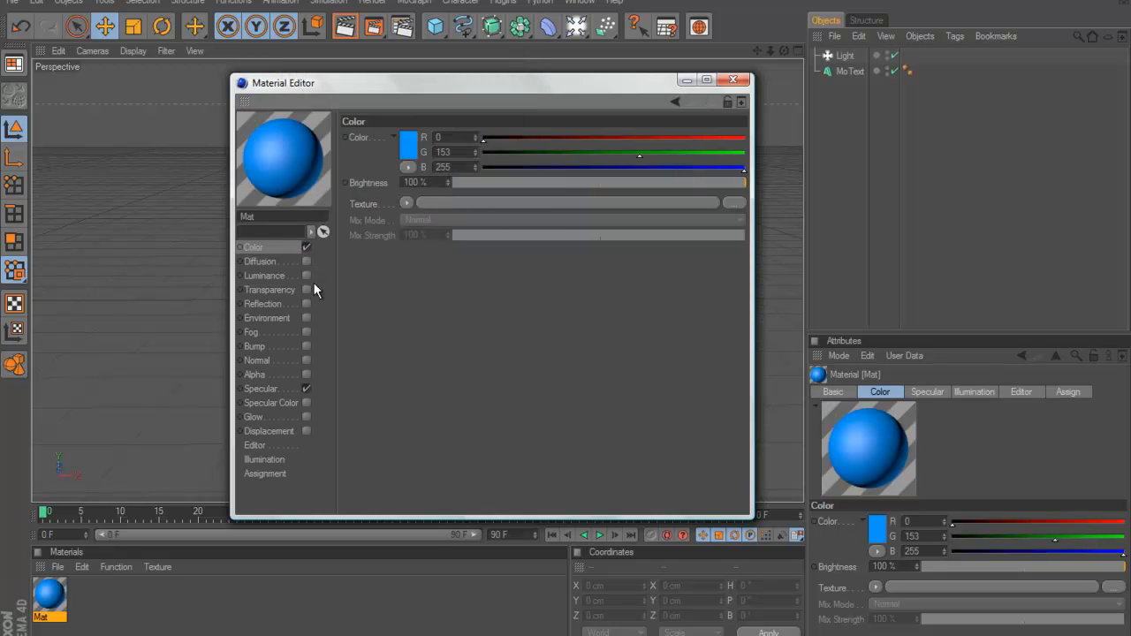
Step: Enable luminance on the blue material and set its brightness to 20%
left_click(305, 275)
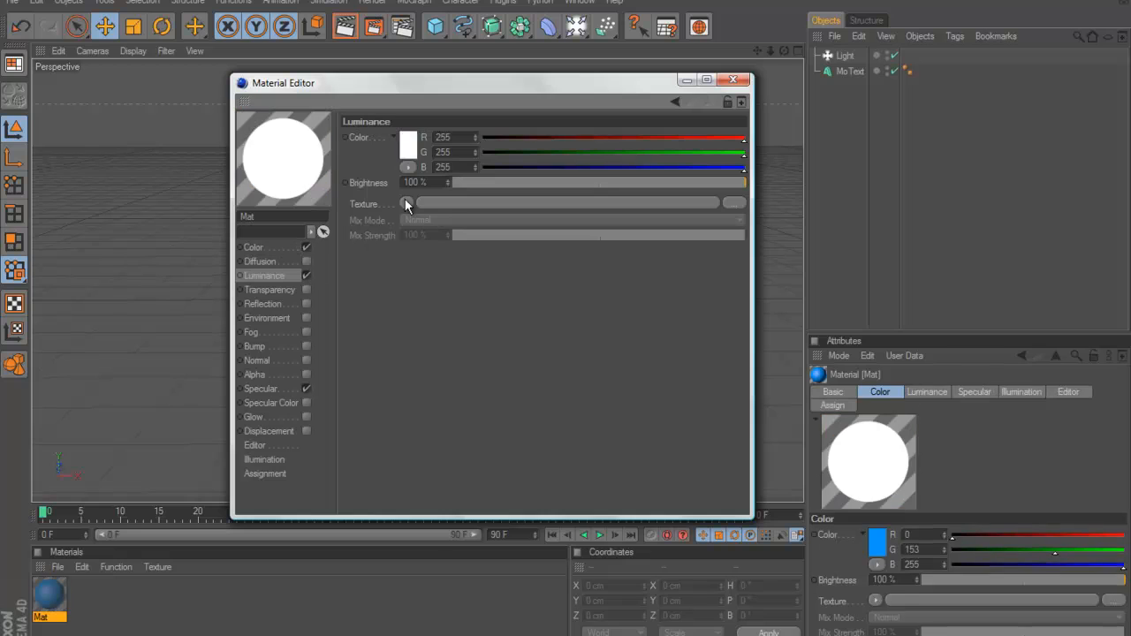
left_click(424, 182)
type("20")
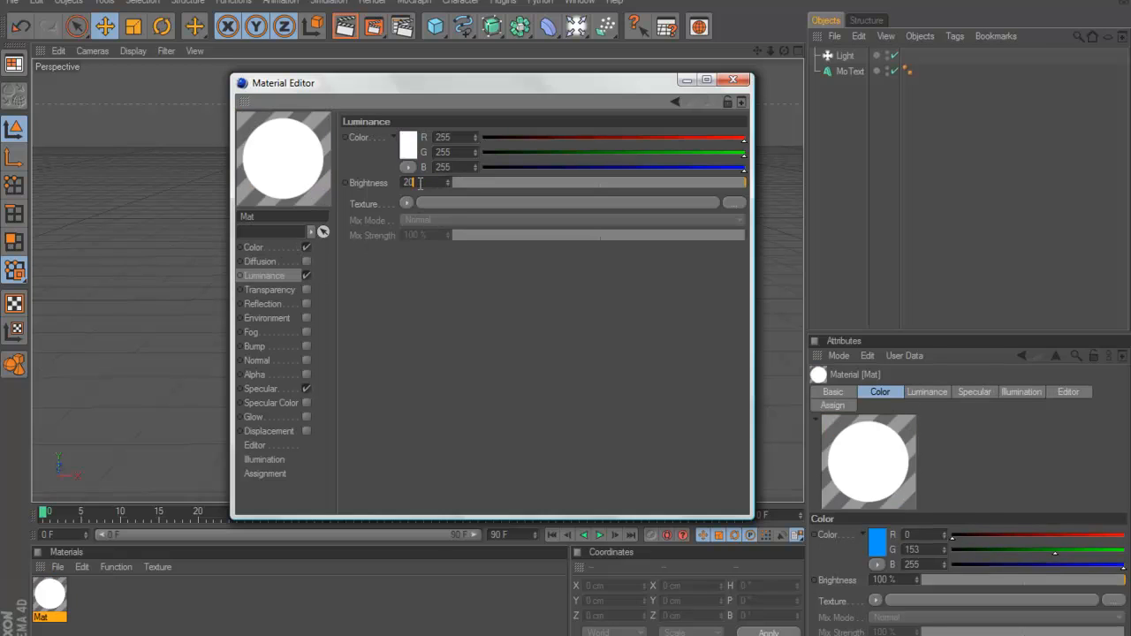
key("Return")
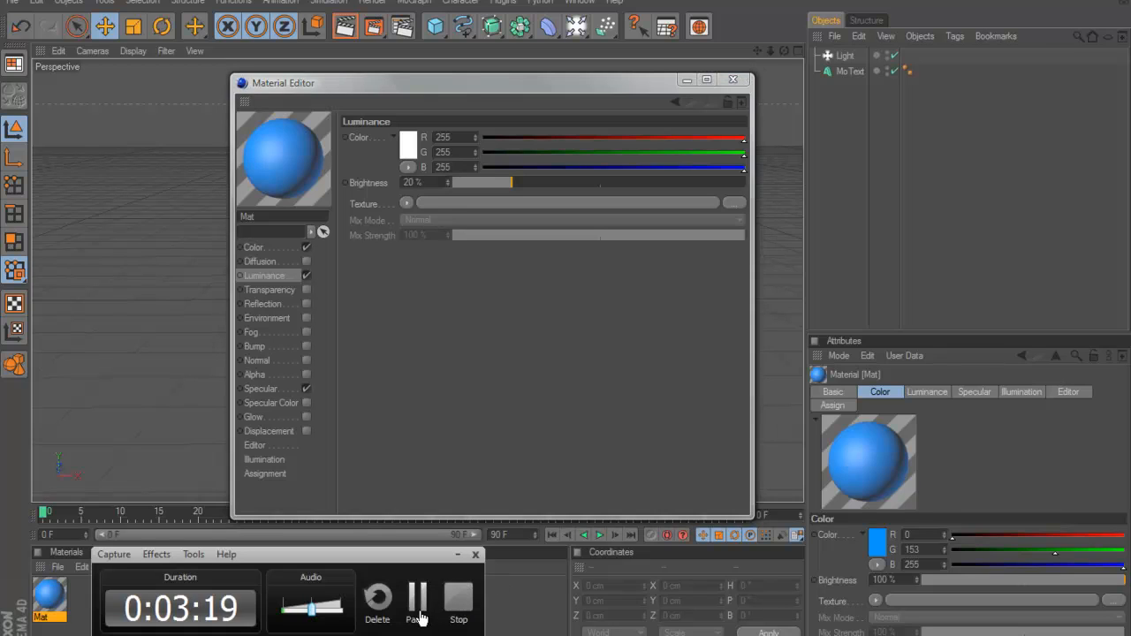
left_click(419, 609)
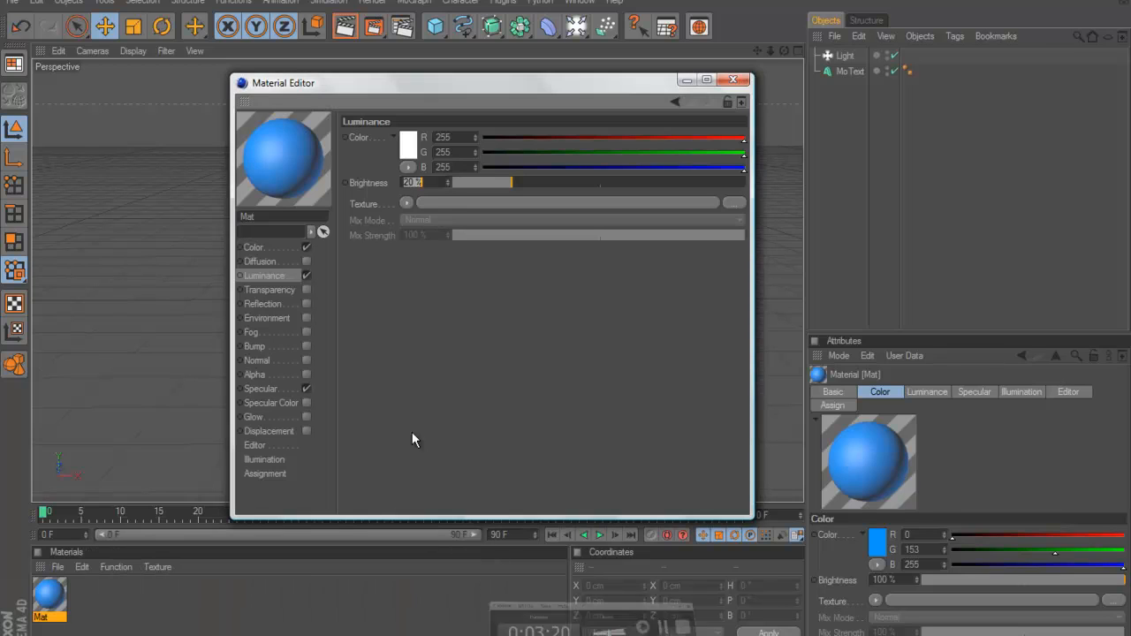
Step: Enable reflection on the material and set its brightness to 40%
left_click(306, 303)
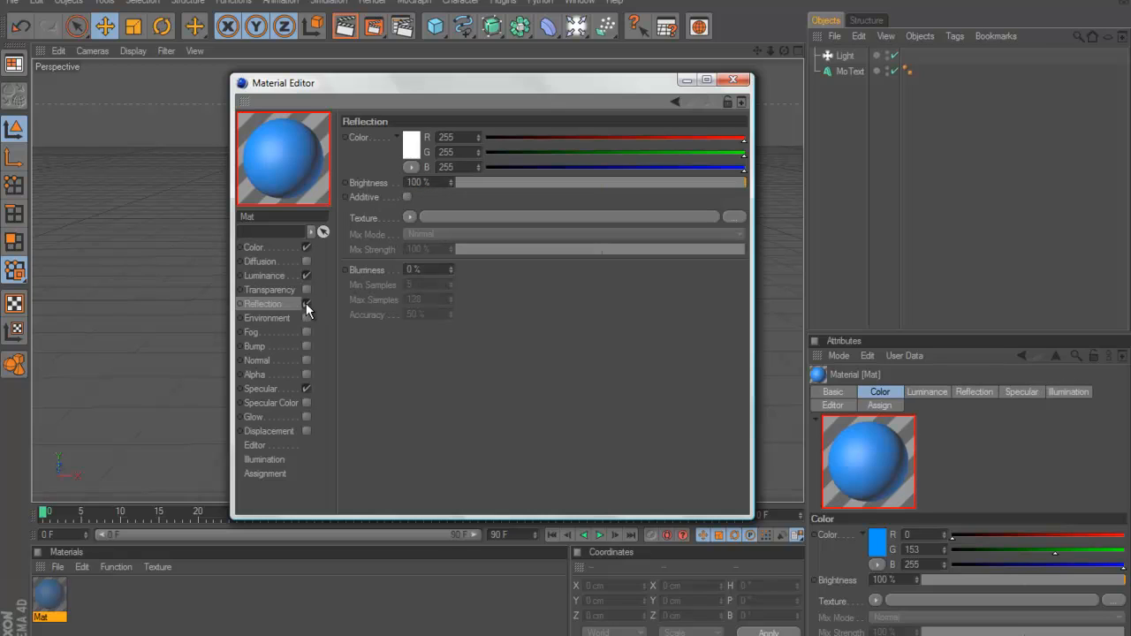
left_click(429, 182)
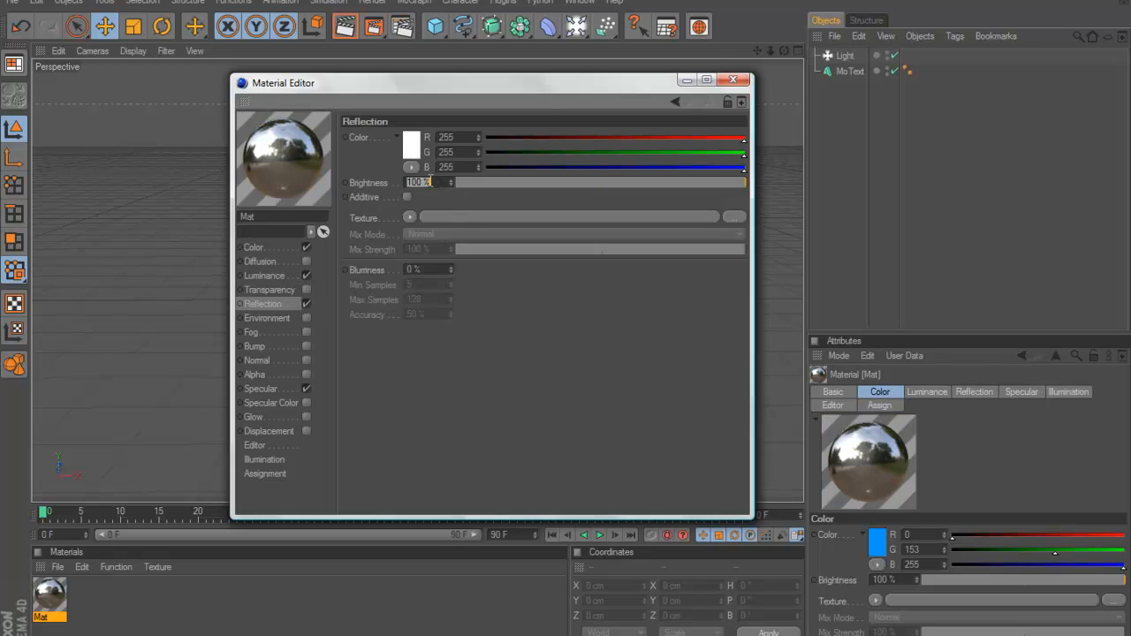
type("40")
key("Return")
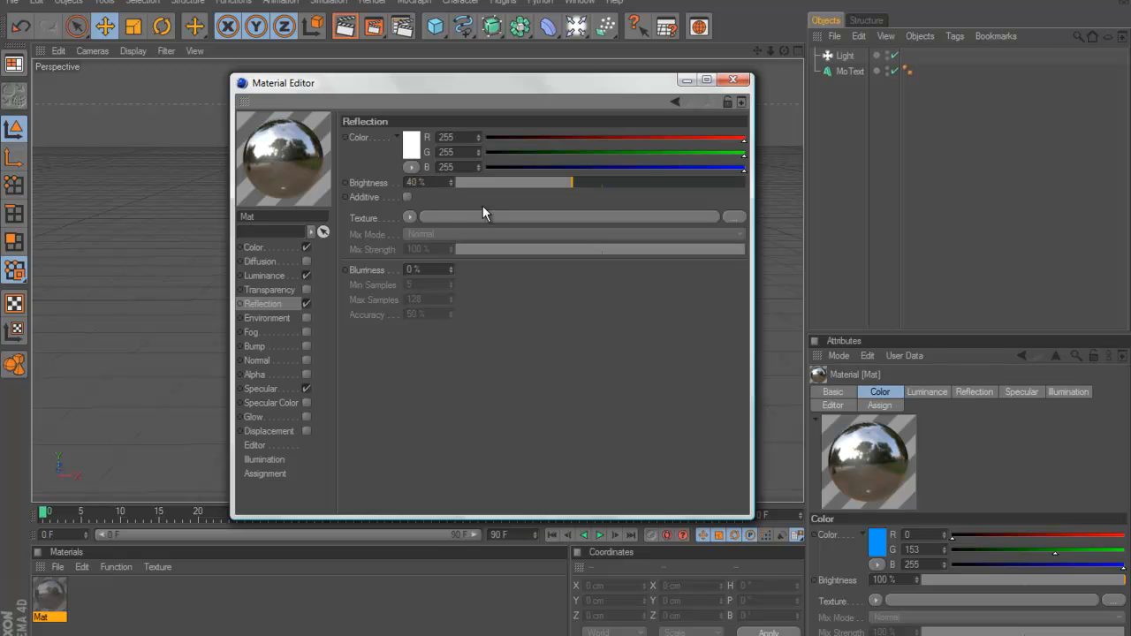
Step: Try the material's Environment and Fog channels, with fog brightness at 25% and 100%, and turn both off again
left_click(275, 317)
left_click(307, 317)
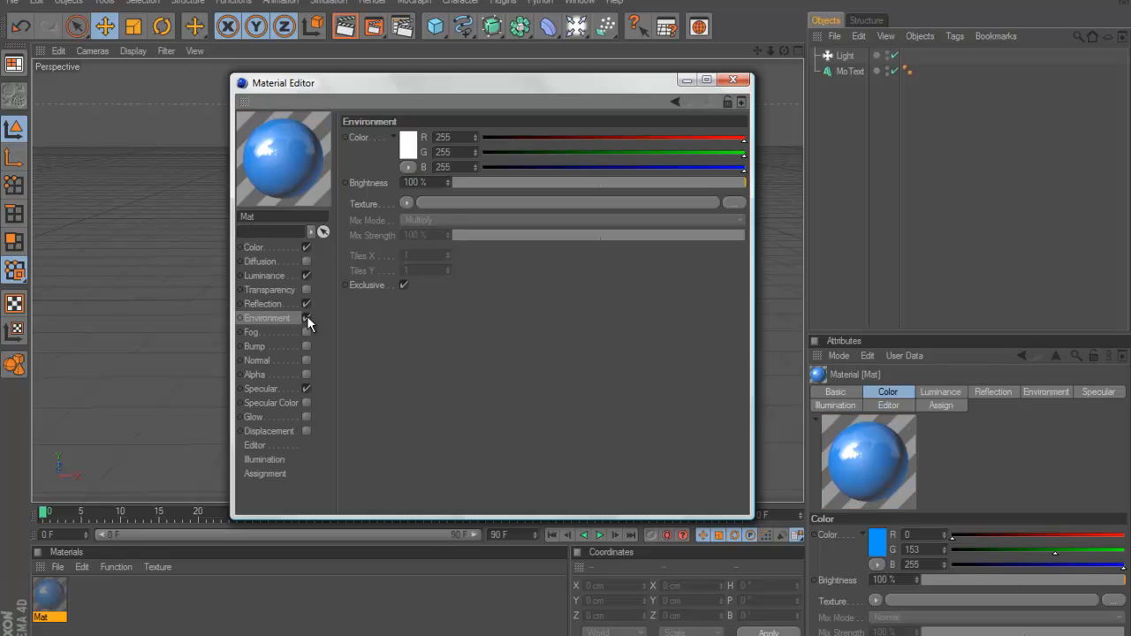
left_click(306, 331)
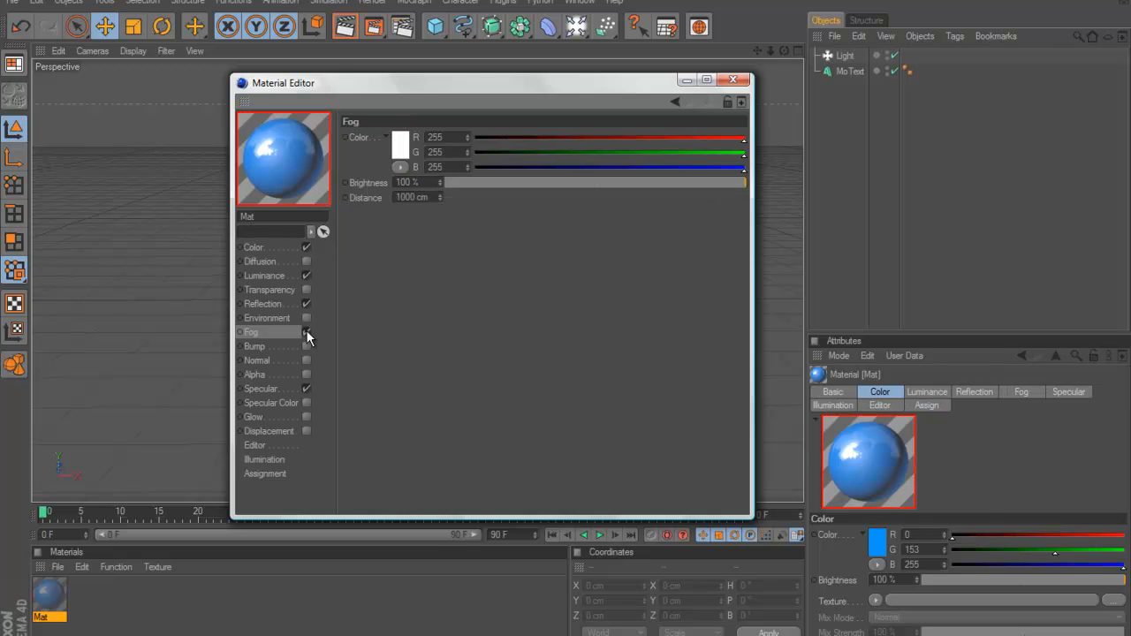
left_click(423, 182)
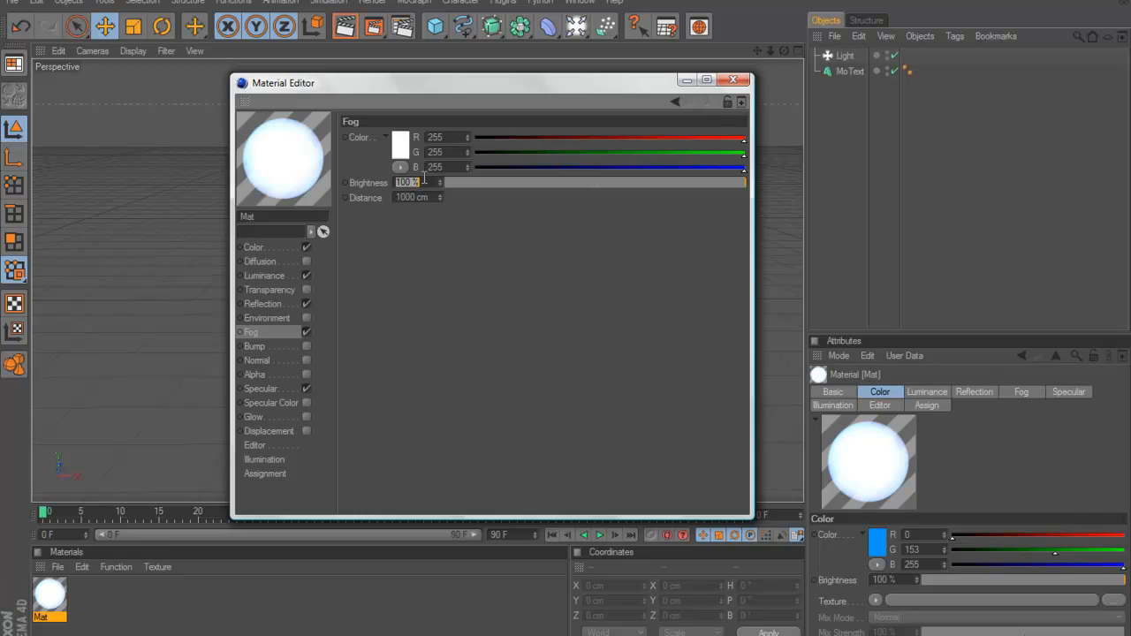
type("25")
key("Return")
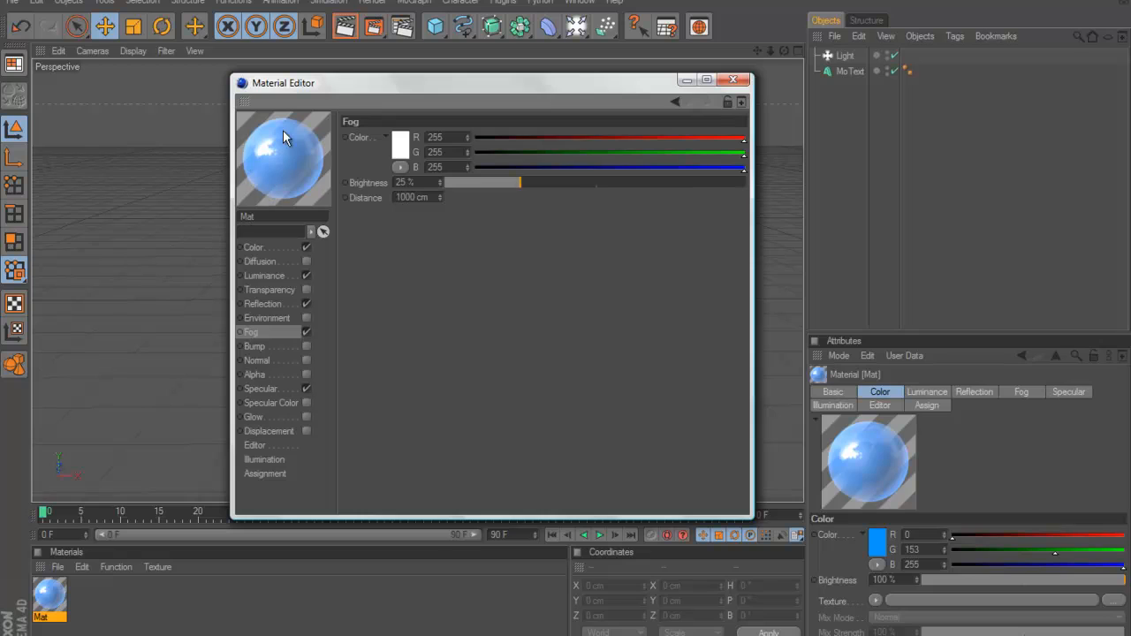
left_click_drag(479, 183, 745, 182)
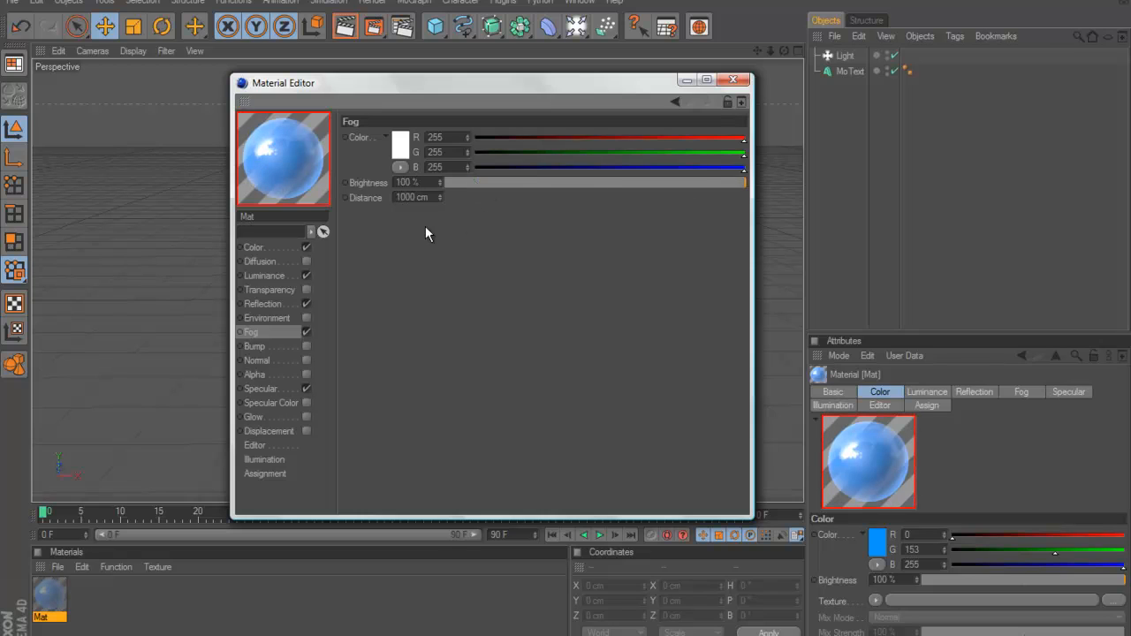
left_click(307, 331)
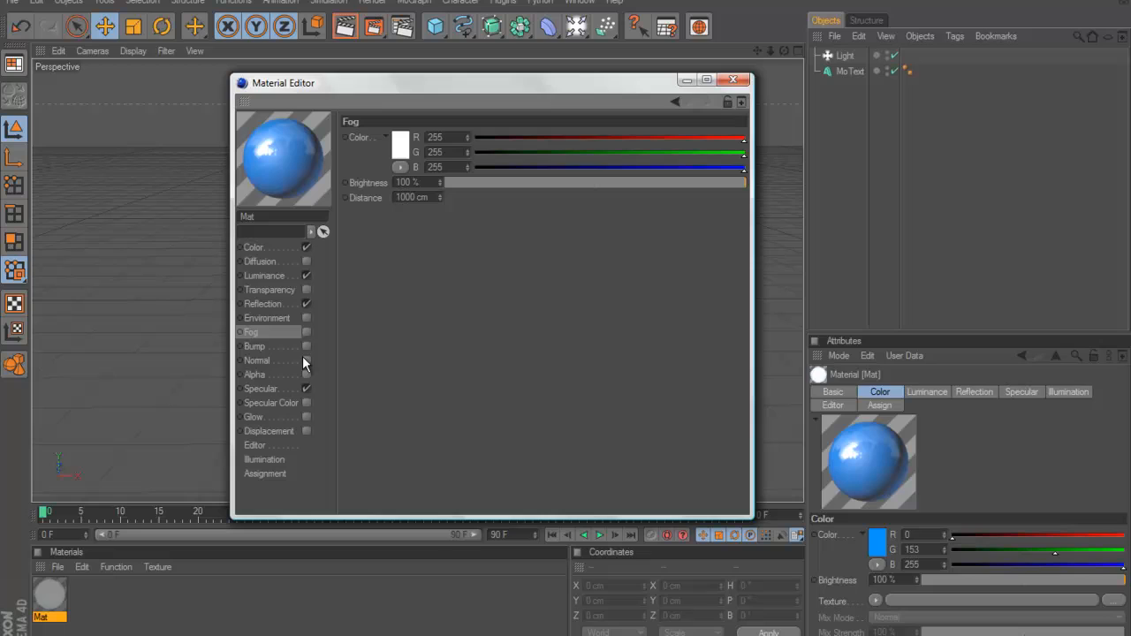
Step: Enable glow on the material with an inner strength of 50% and an outer strength of 400%
left_click(307, 417)
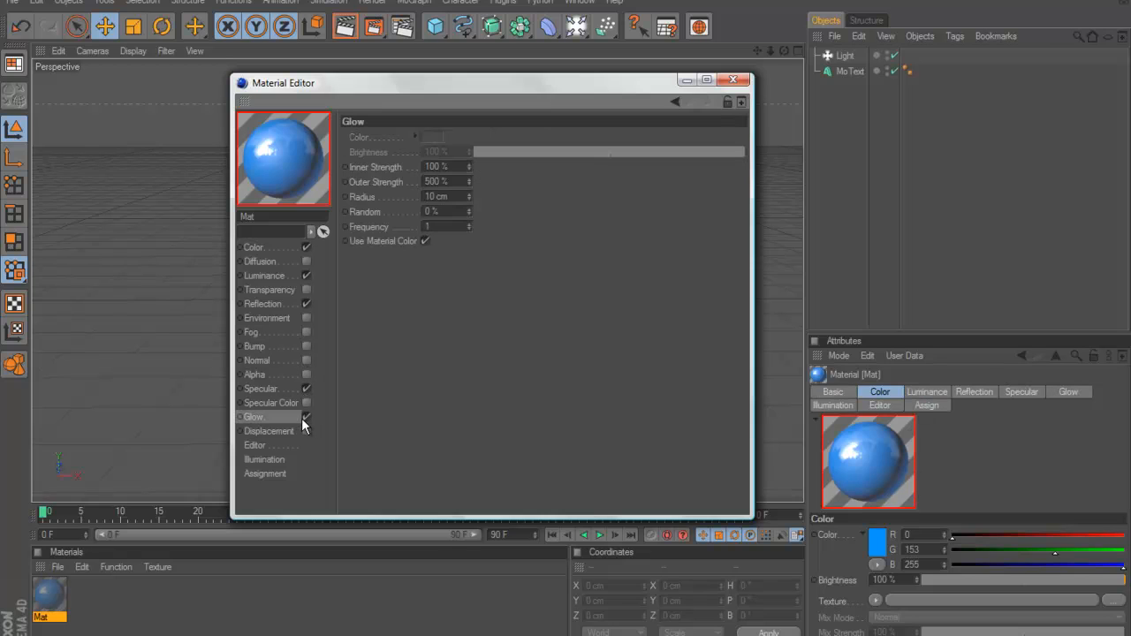
left_click(446, 166)
type("50")
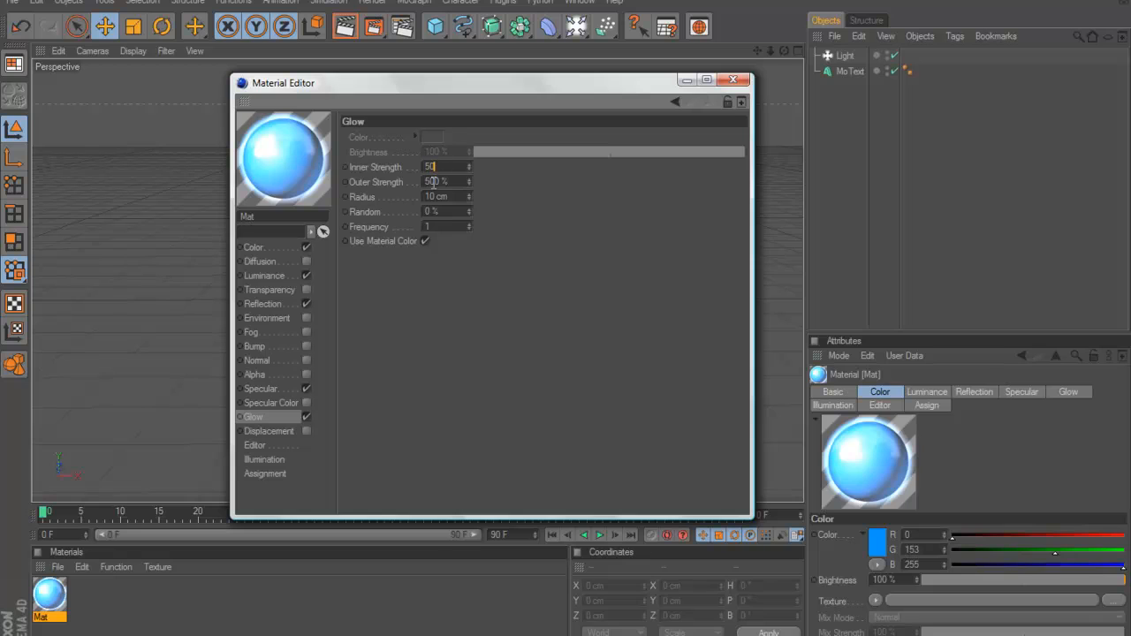
key("Tab")
type("400")
key("Tab")
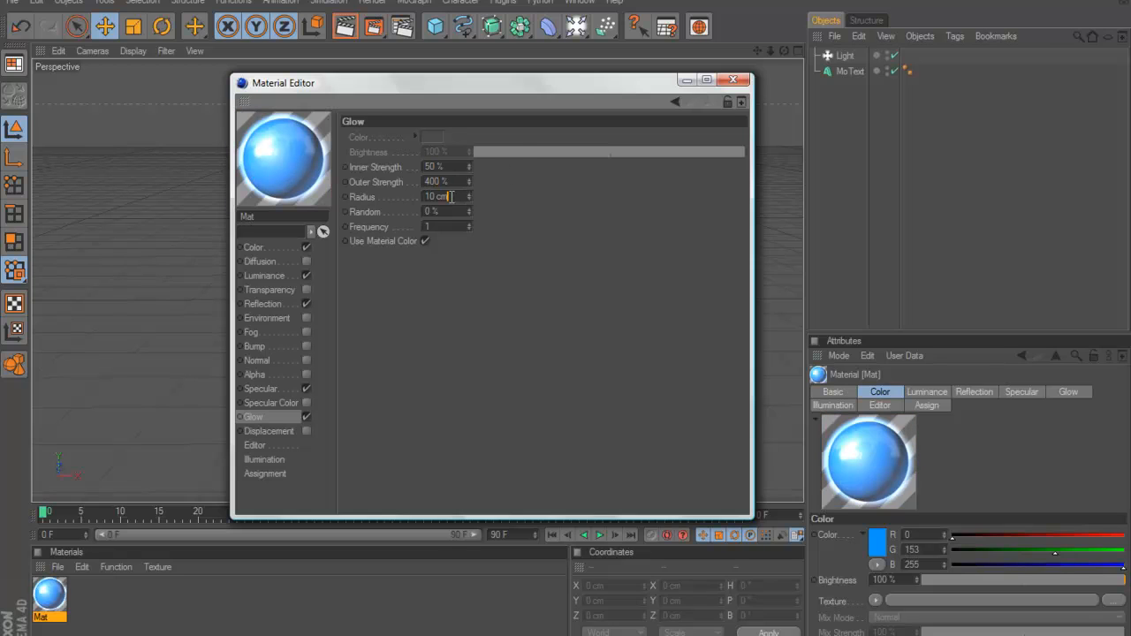
Step: Set the material's glow radius to 7 cm and close the Material Editor
type("7")
key("Return")
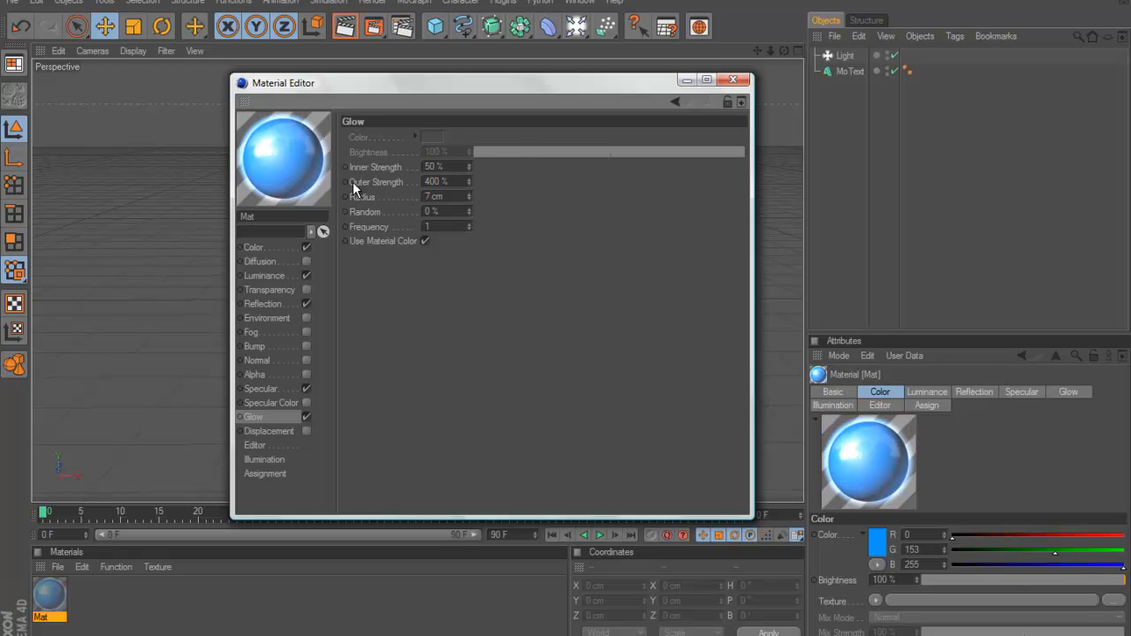
left_click(733, 80)
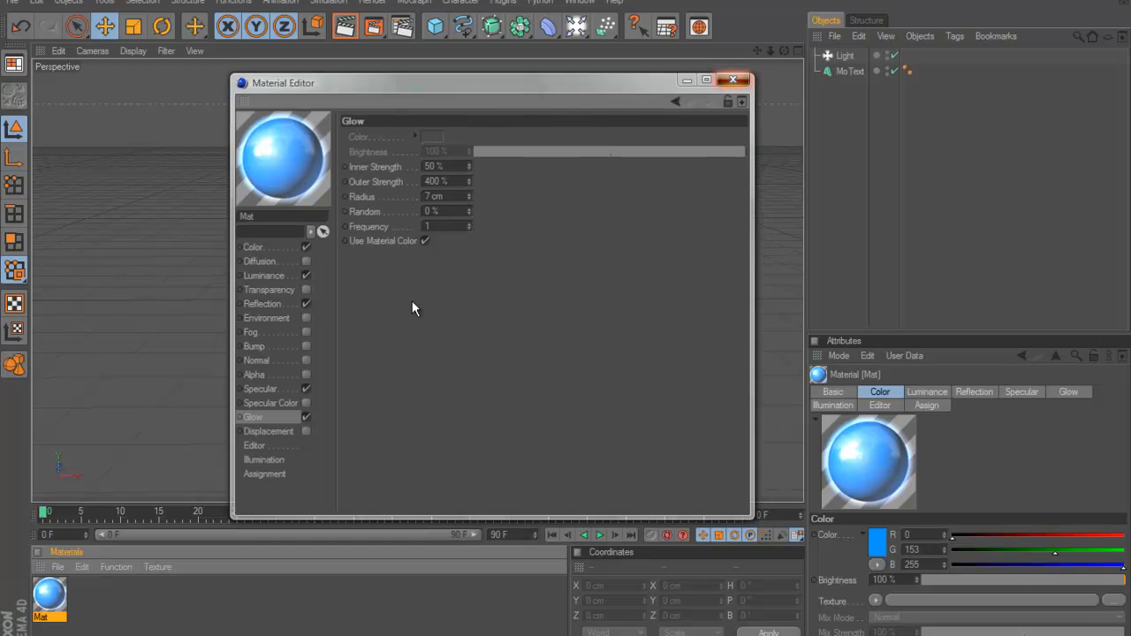
Step: Apply the blue material to the whole text object and render the view to preview it at different zoom levels
left_click_drag(325, 229, 316, 223)
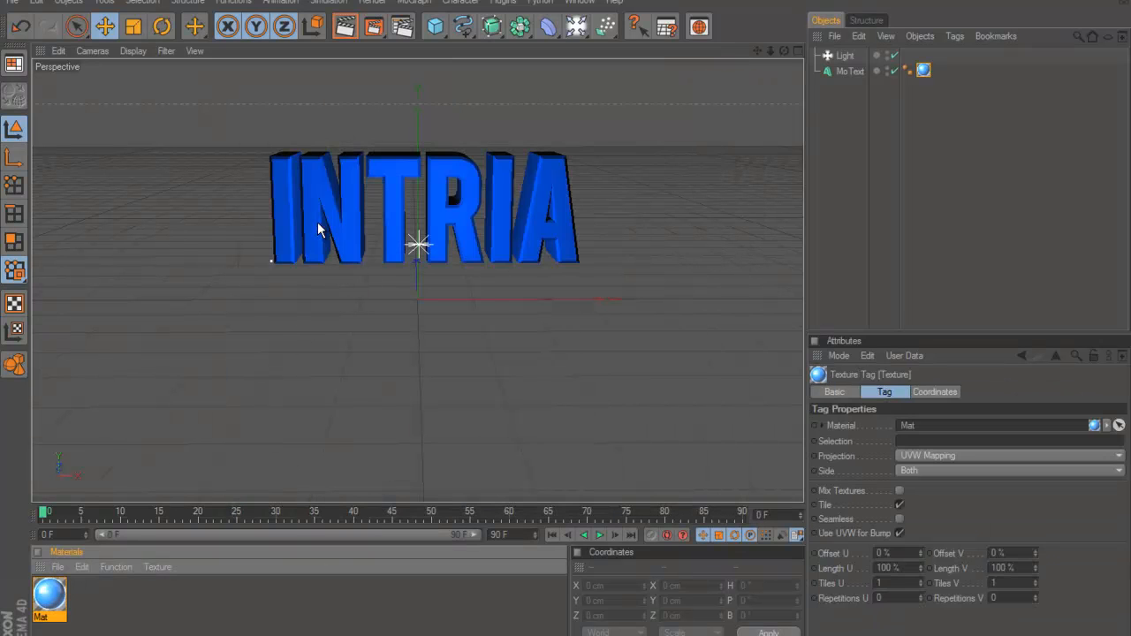
left_click(901, 193)
scroll(538, 168, "up", 3)
scroll(537, 168, "down", 2)
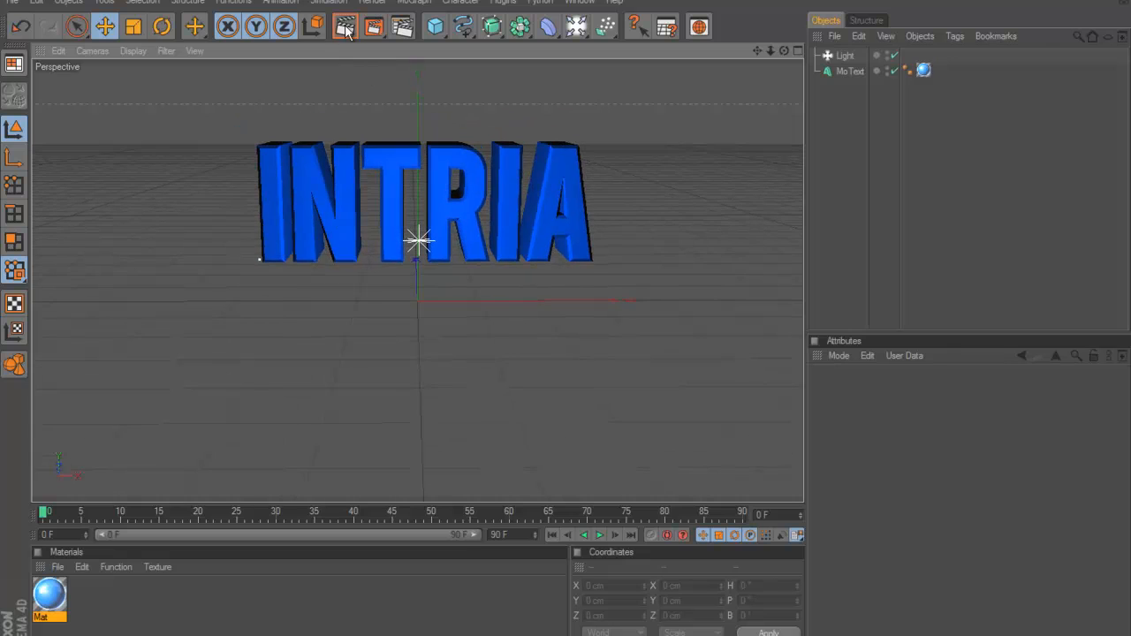
left_click(346, 28)
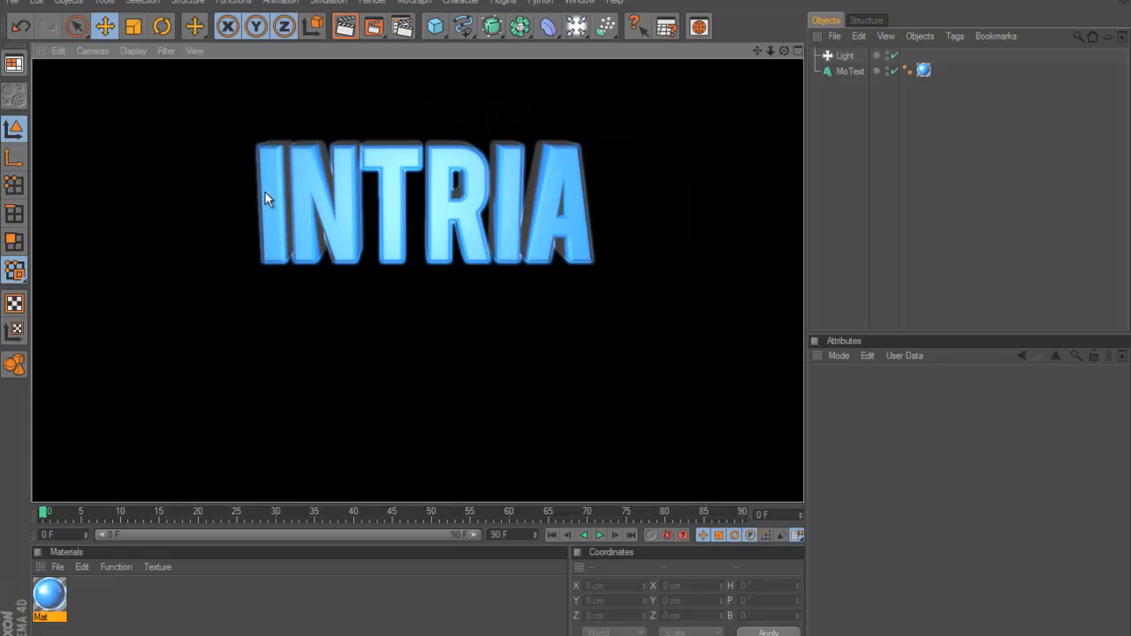
scroll(546, 206, "down", 2)
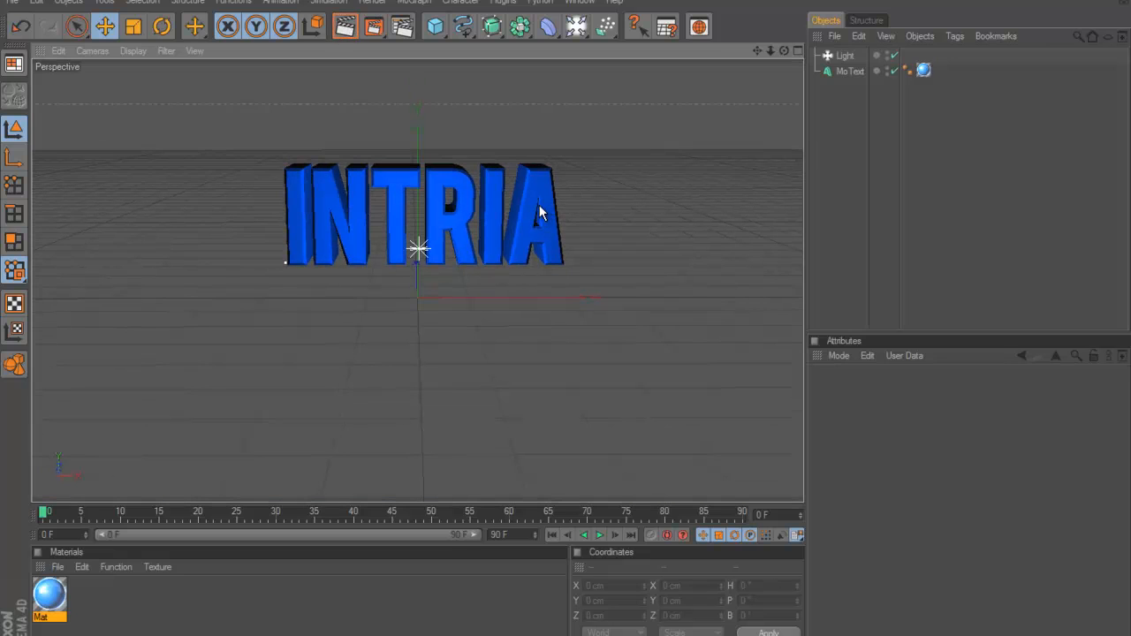
left_click(349, 36)
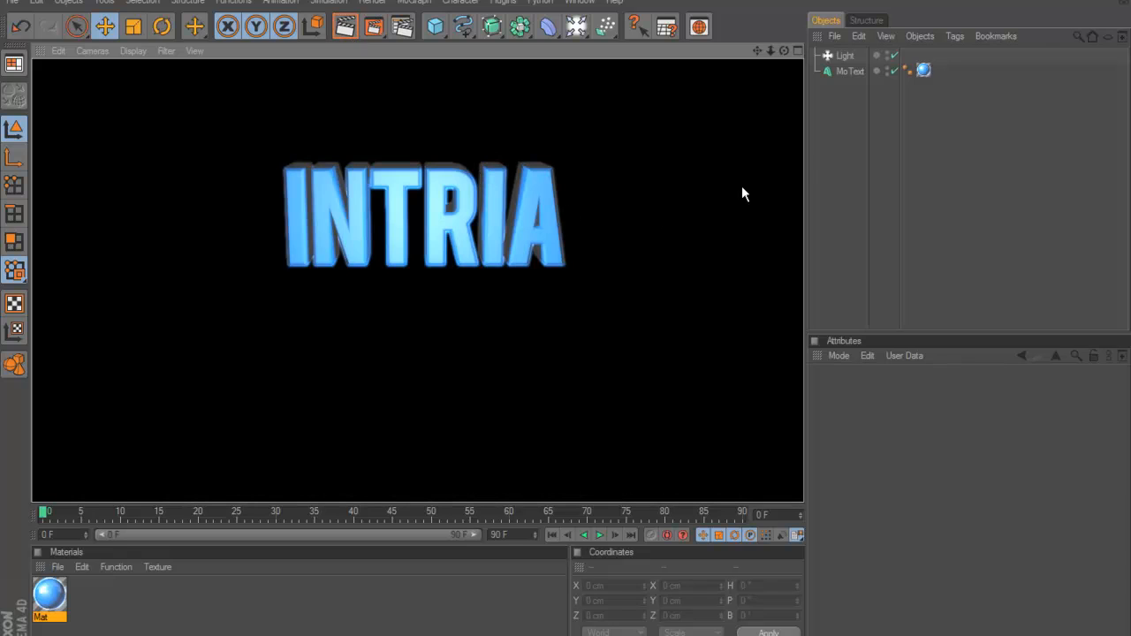
left_click(895, 129)
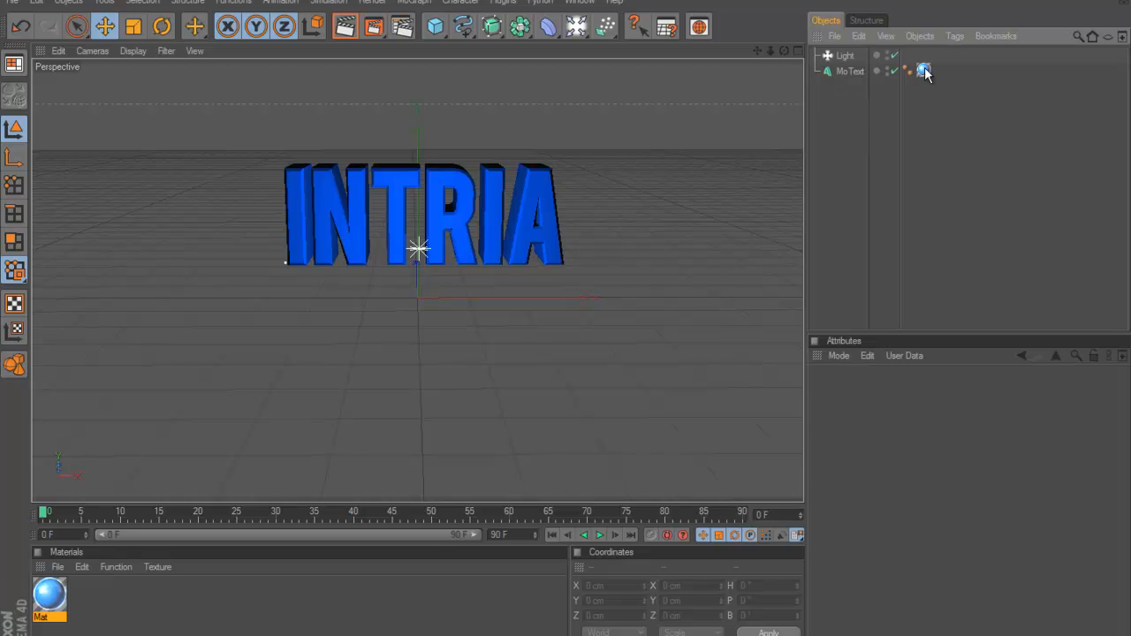
Step: Delete the blue material's texture tag from the text object
left_click(924, 70)
key("Delete")
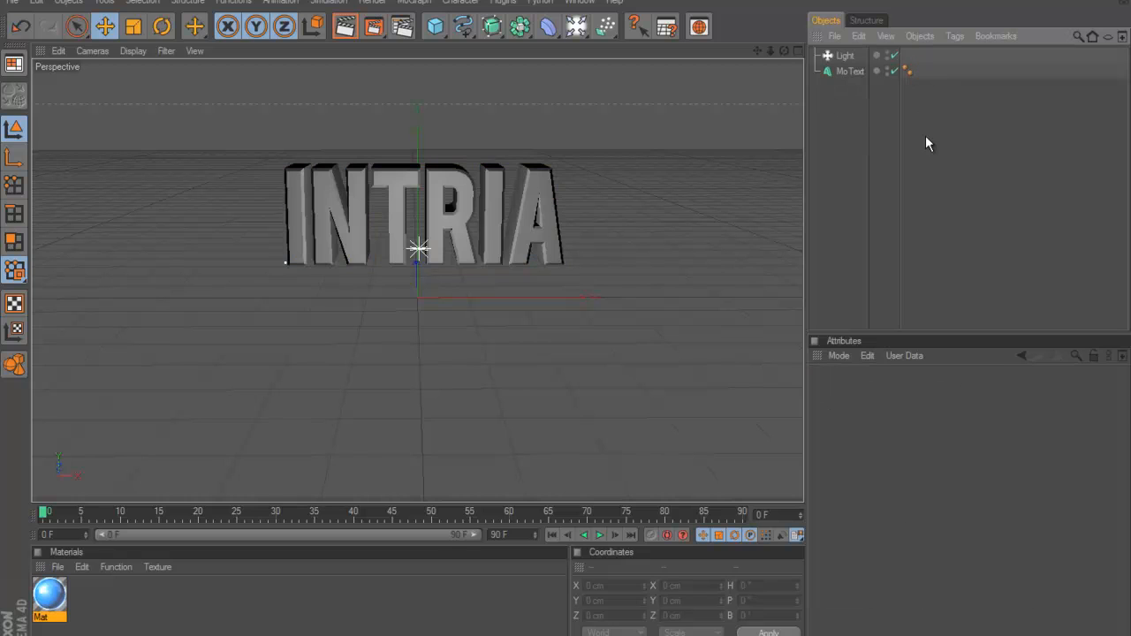
Step: Duplicate the blue material and set the copy's color to cyan with R 0, G 221, B 255
left_click(57, 598)
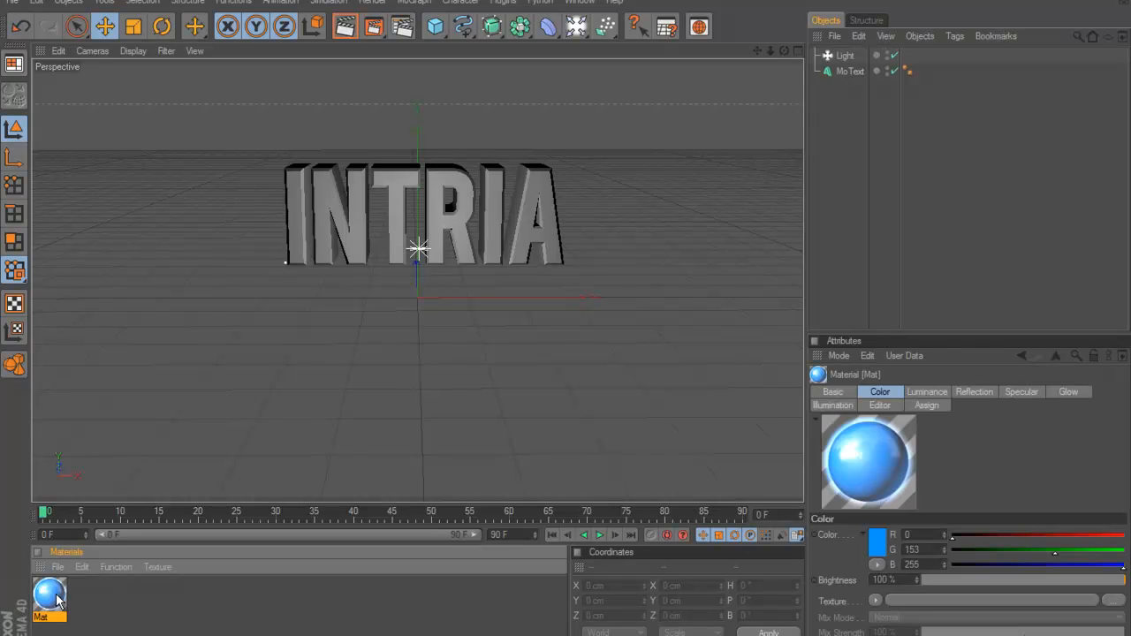
key("ctrl+v")
double_click(83, 599)
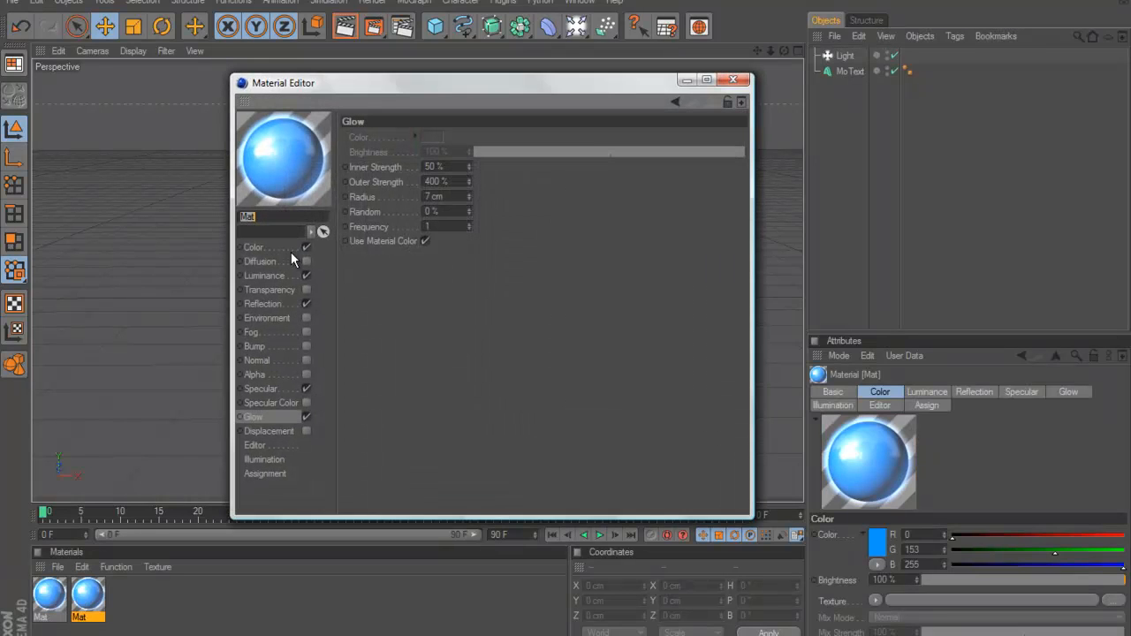
left_click(292, 246)
left_click(408, 144)
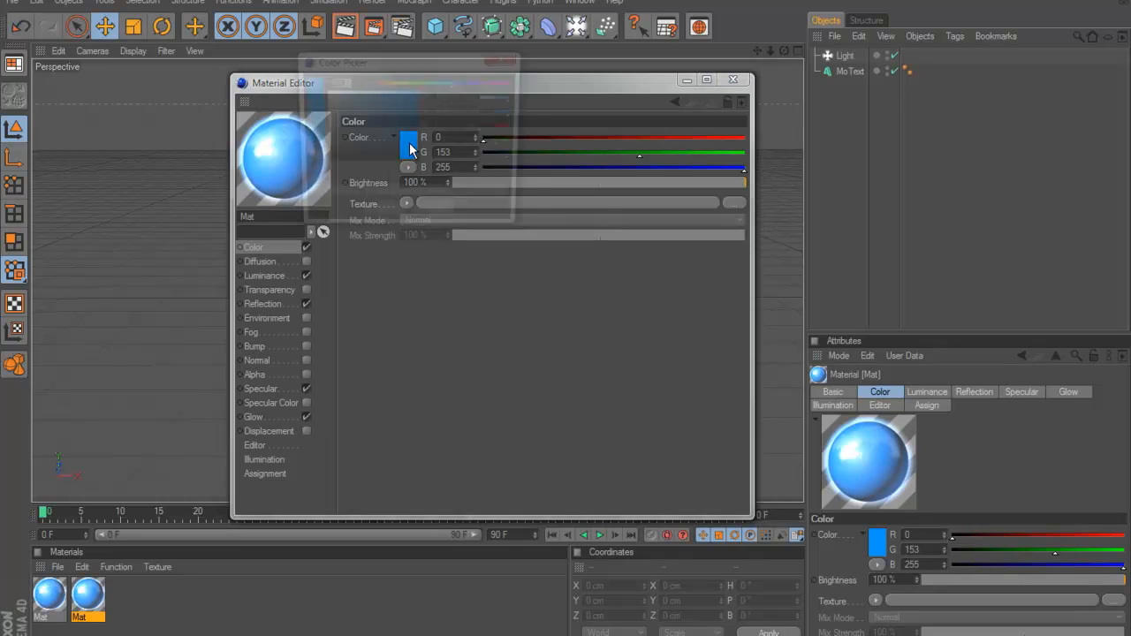
left_click_drag(427, 57, 691, 184)
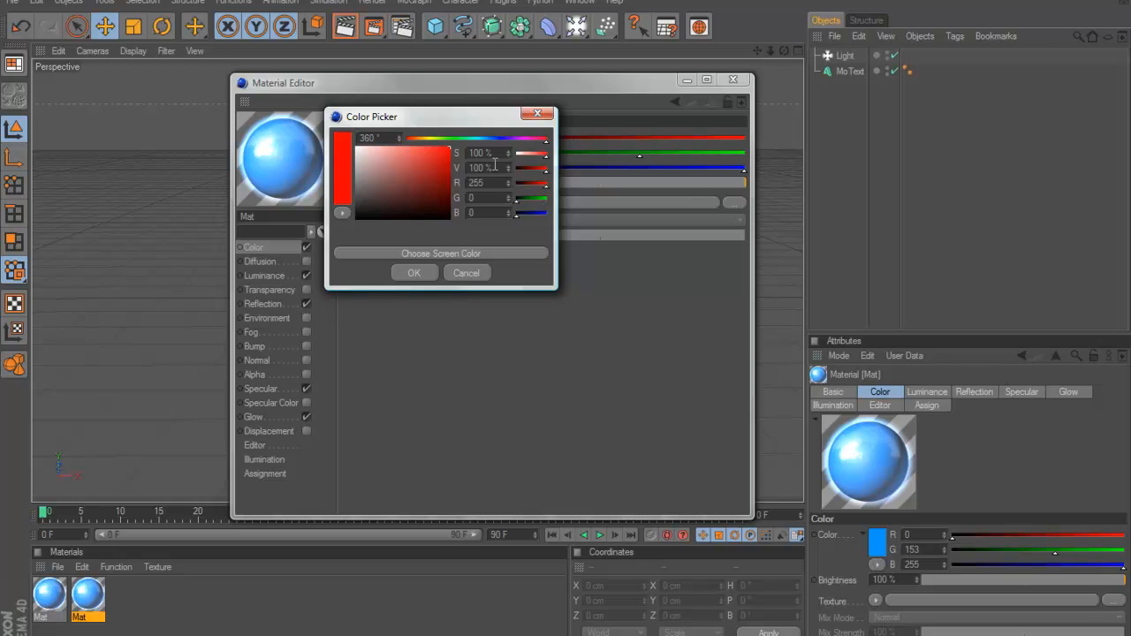
left_click_drag(505, 146, 449, 147)
left_click(438, 161)
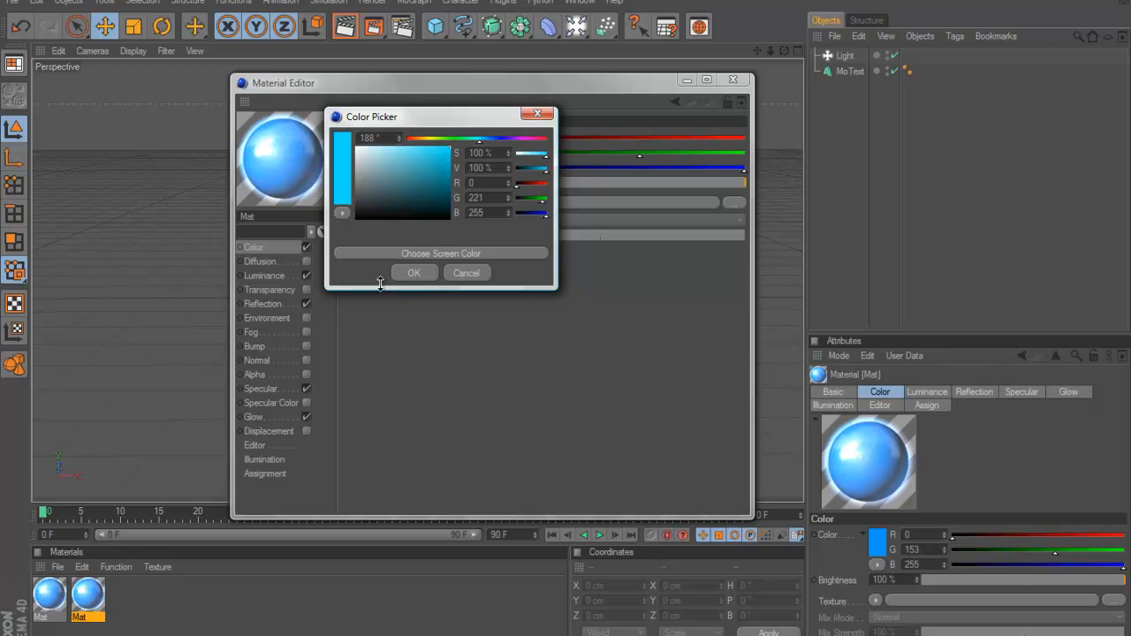
left_click(404, 278)
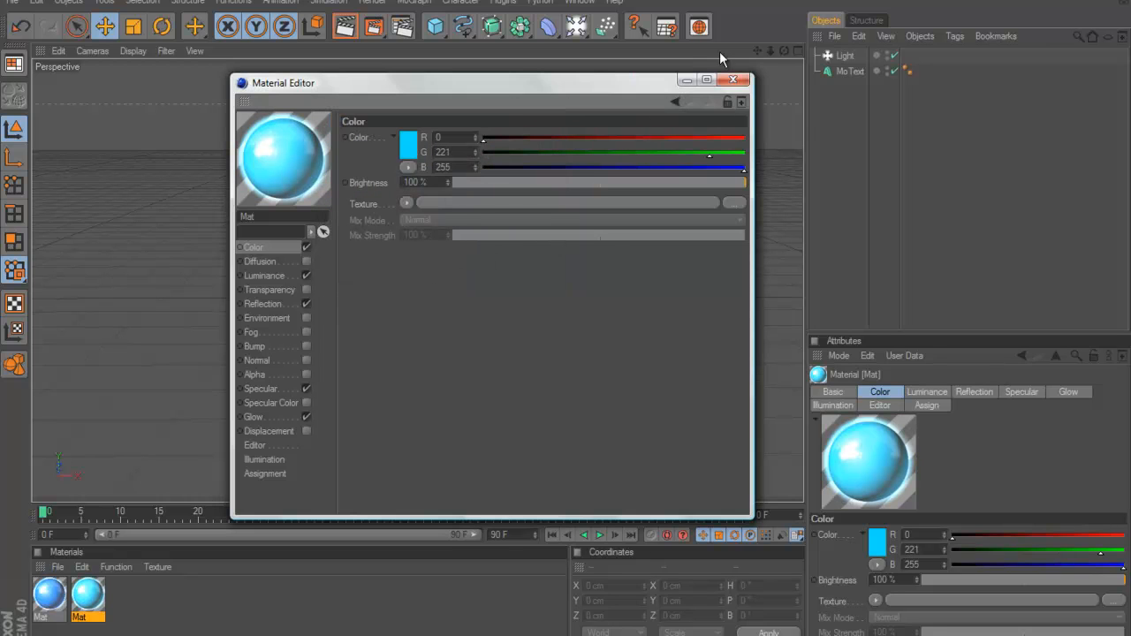
left_click(733, 79)
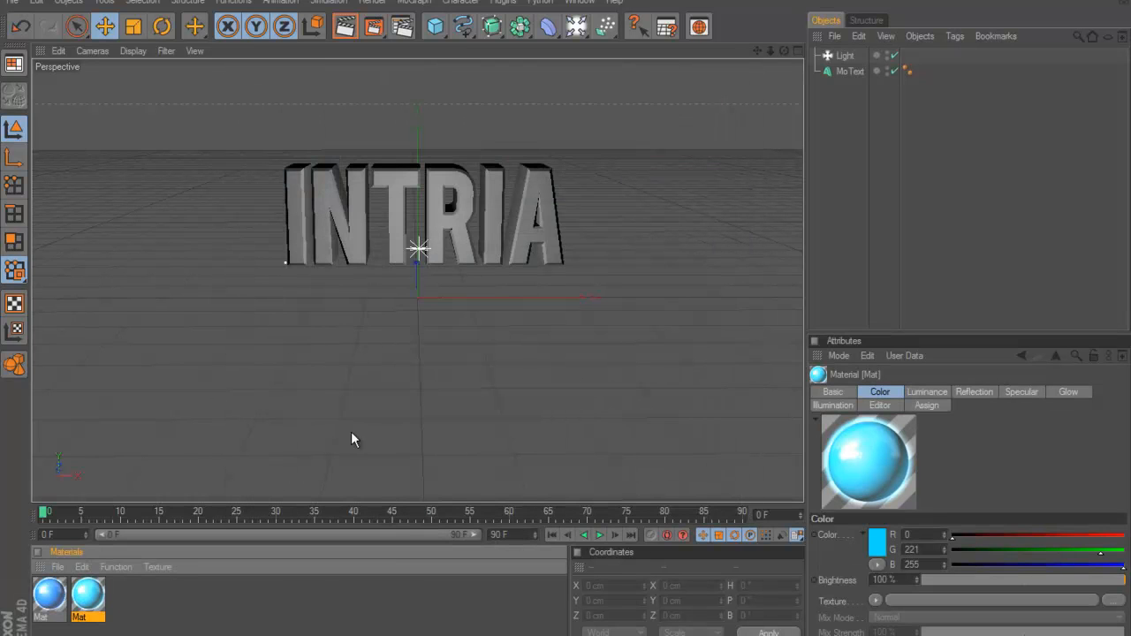
Step: Make the MoText object editable and expand its hierarchy down to the individual letter objects, selecting the first I
left_click(847, 72)
right_click(845, 74)
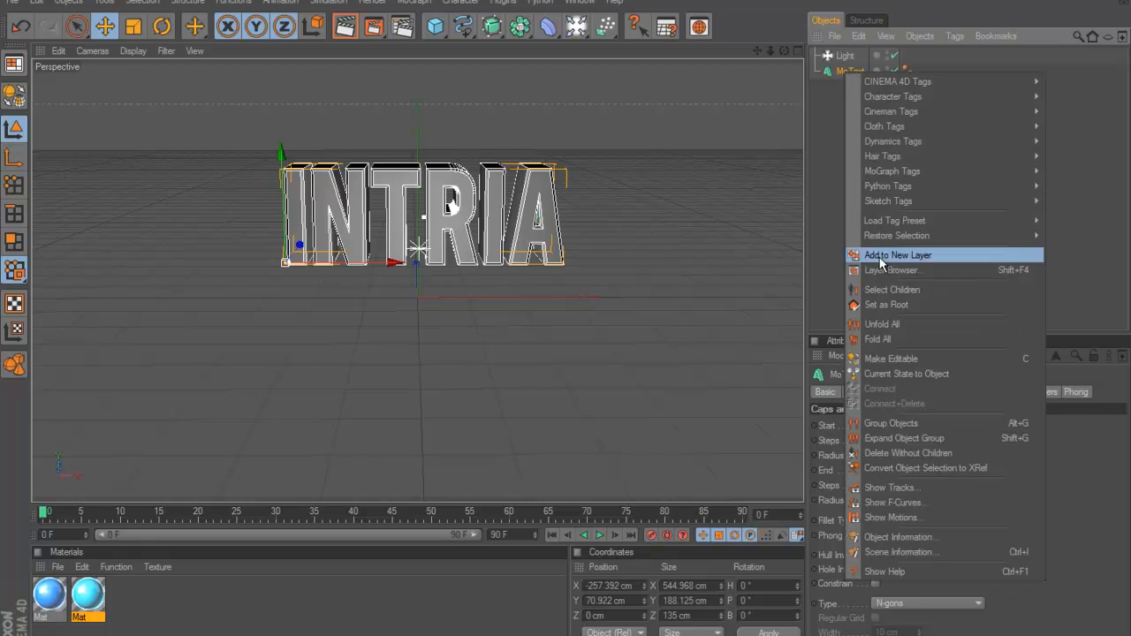
left_click(920, 359)
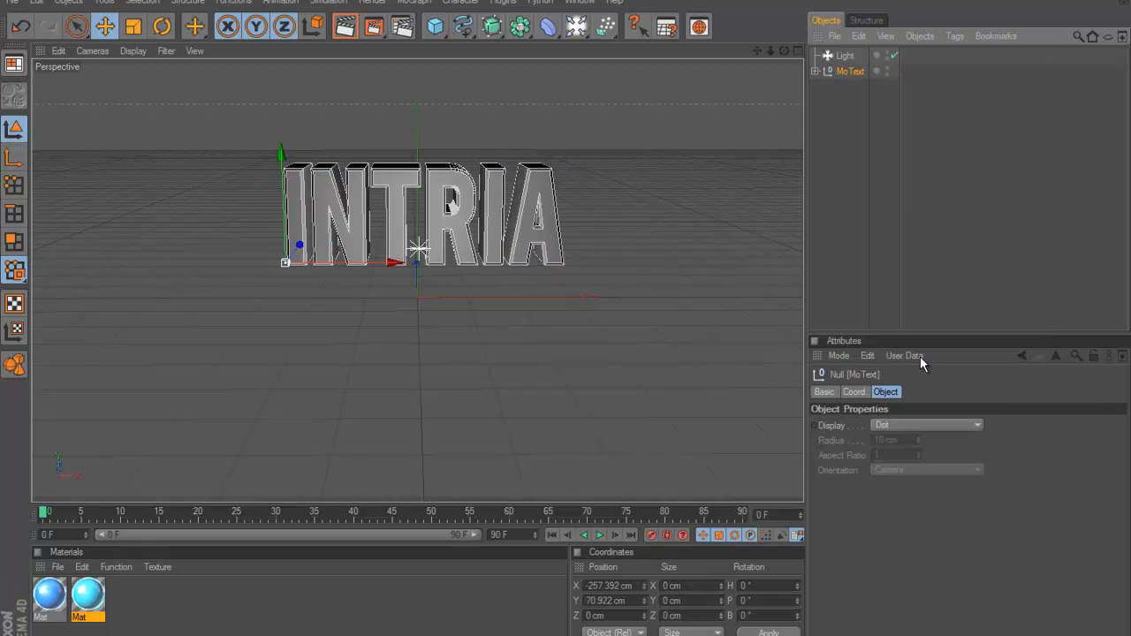
left_click(815, 72)
left_click(824, 87)
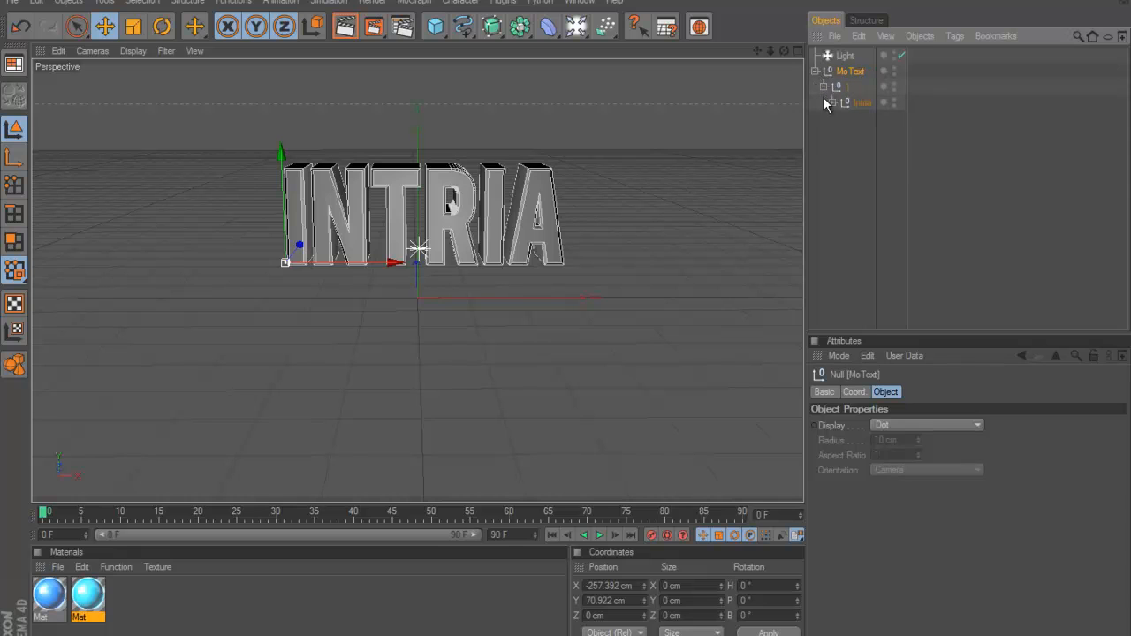
left_click(832, 103)
left_click(862, 118)
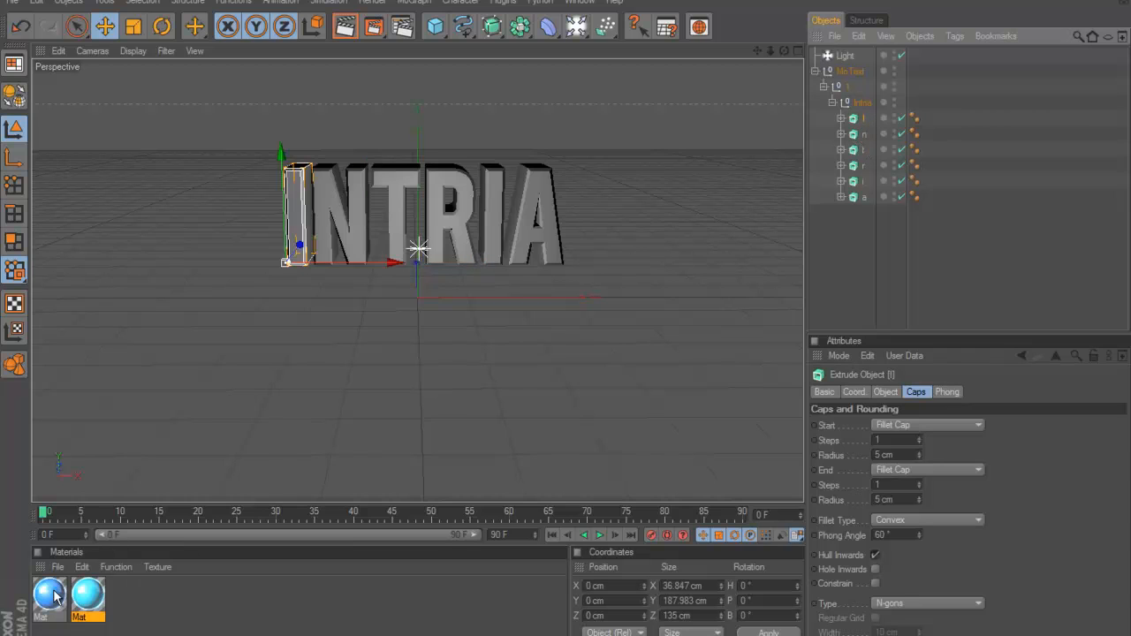
Step: Apply the materials to alternating letters, blue on I, T and I, and cyan on N, R and A
left_click_drag(293, 228, 293, 222)
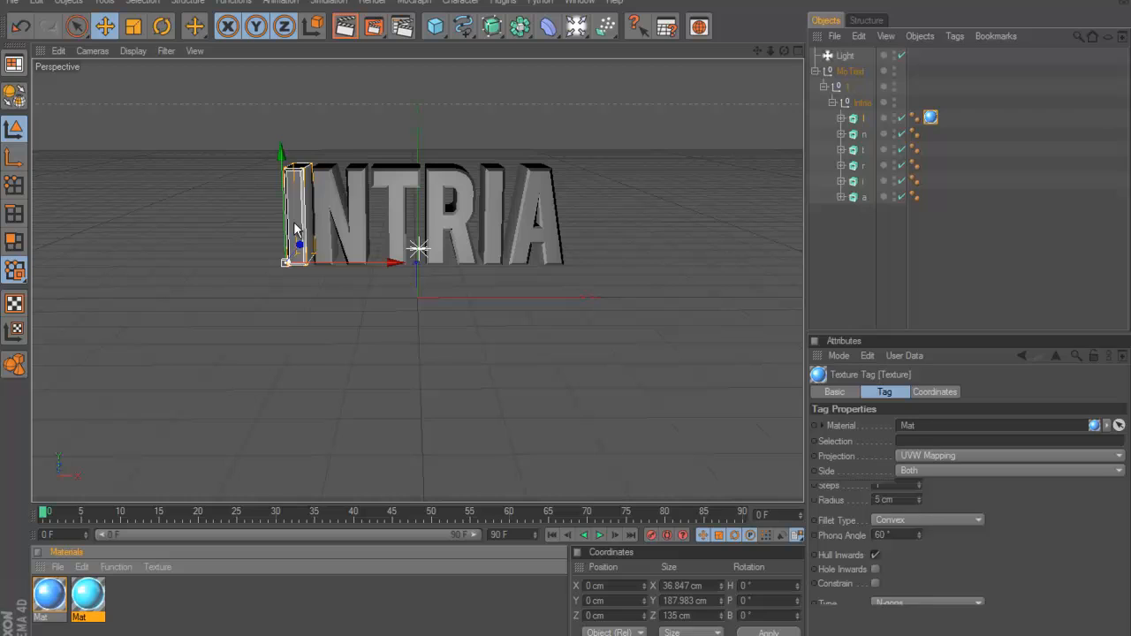
left_click(836, 268)
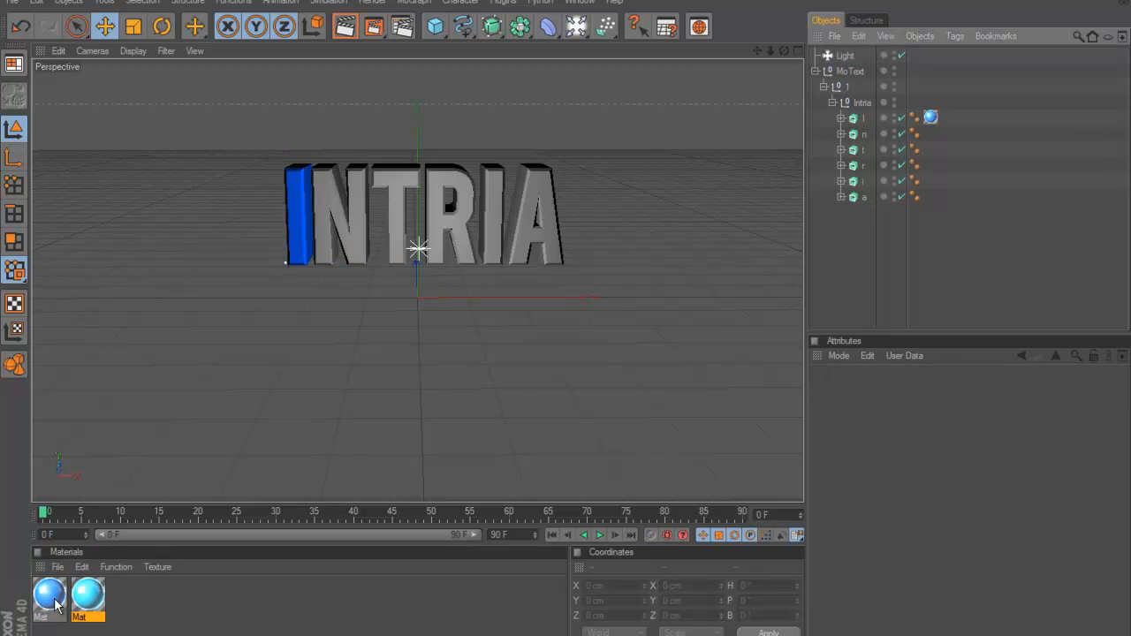
left_click_drag(53, 598, 346, 309)
left_click_drag(356, 232, 356, 233)
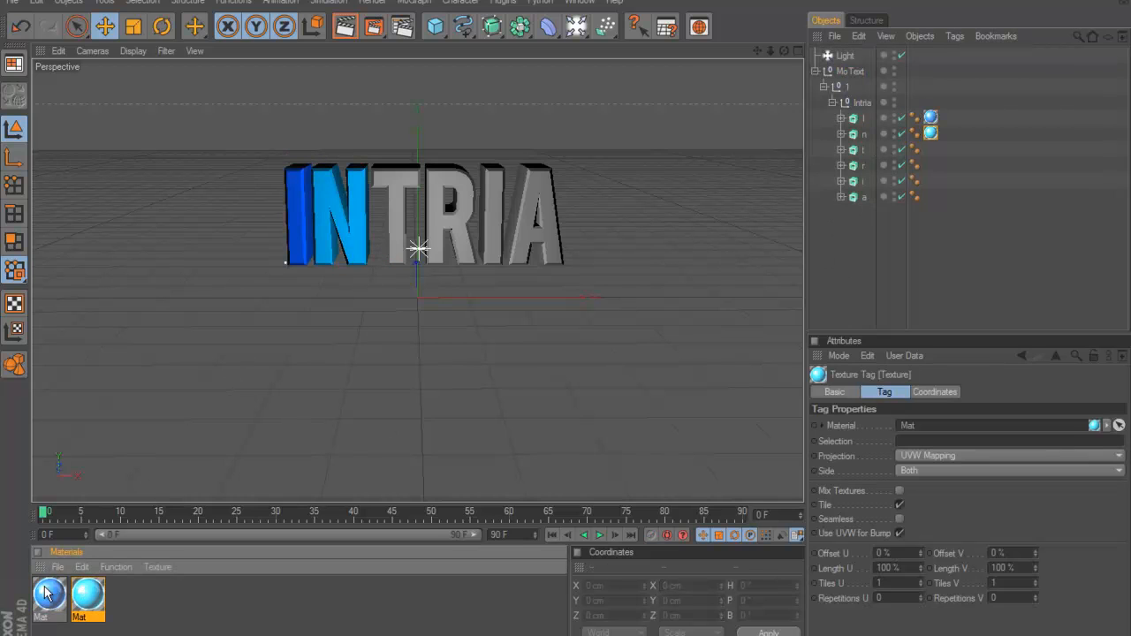
left_click_drag(47, 590, 408, 246)
left_click_drag(88, 590, 442, 248)
left_click_drag(49, 608, 499, 190)
left_click_drag(97, 606, 548, 222)
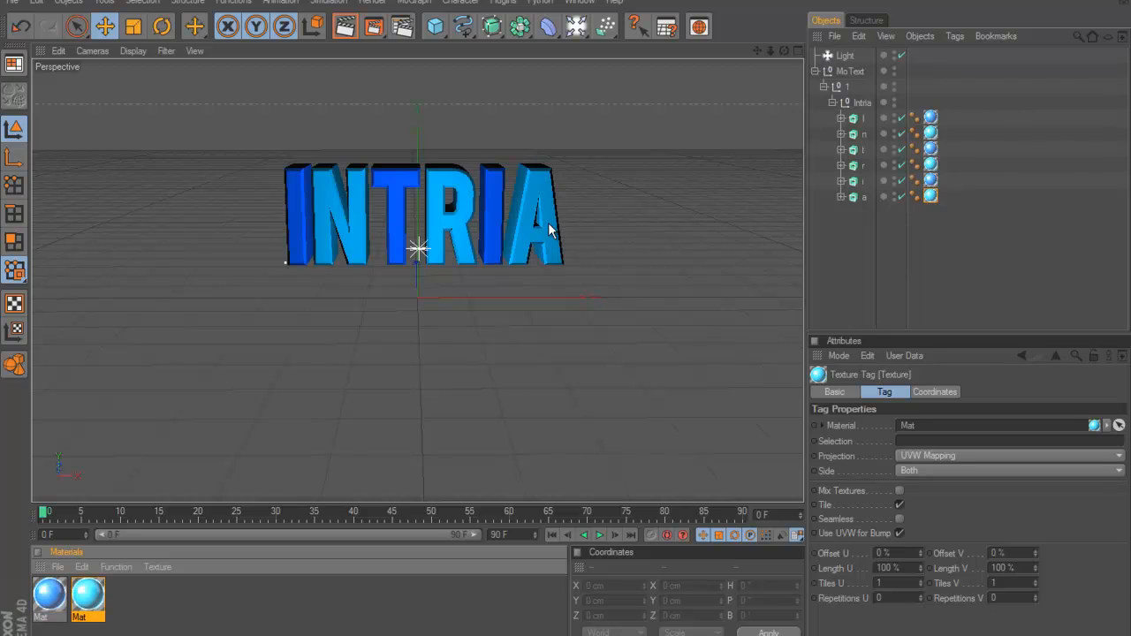
Step: Render the view to preview the alternating blue and cyan letters
left_click(872, 279)
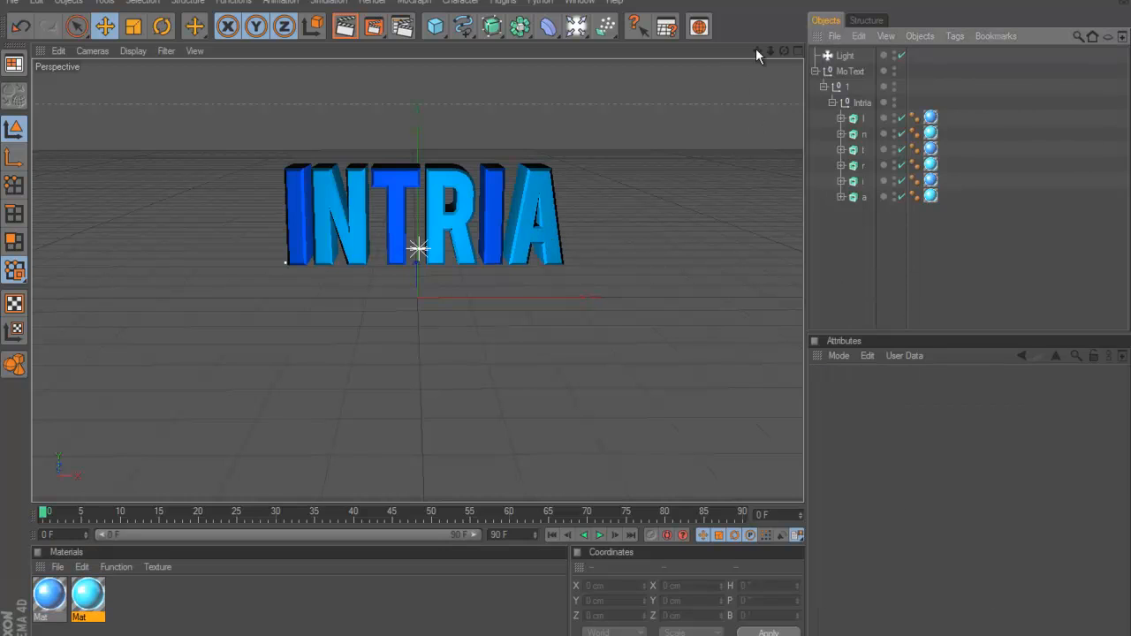
left_click(344, 27)
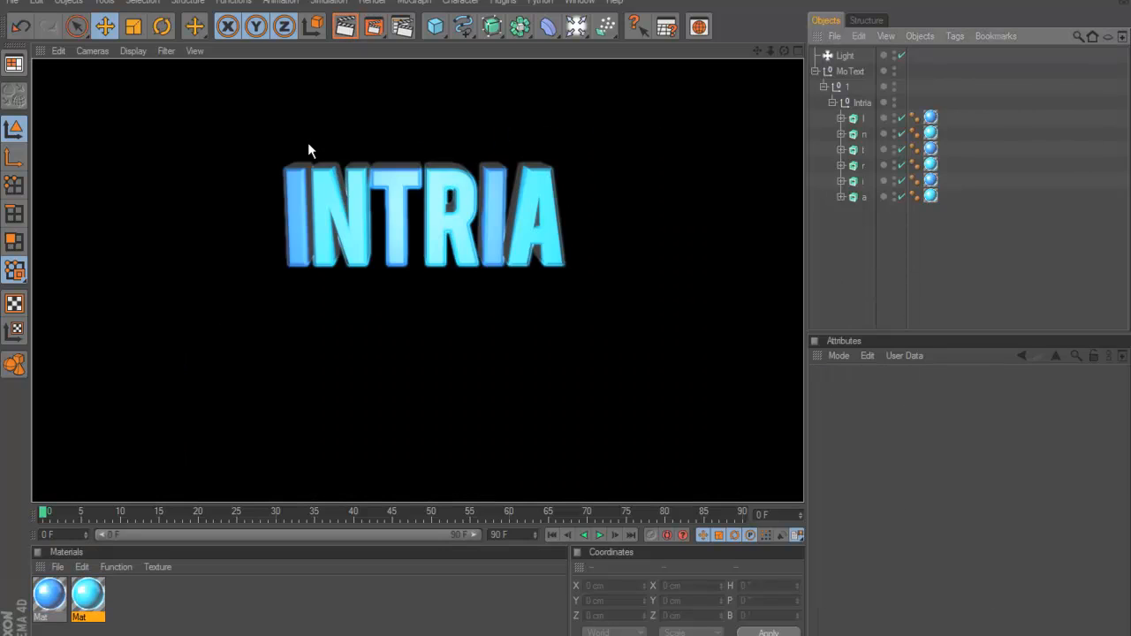
left_click(512, 302)
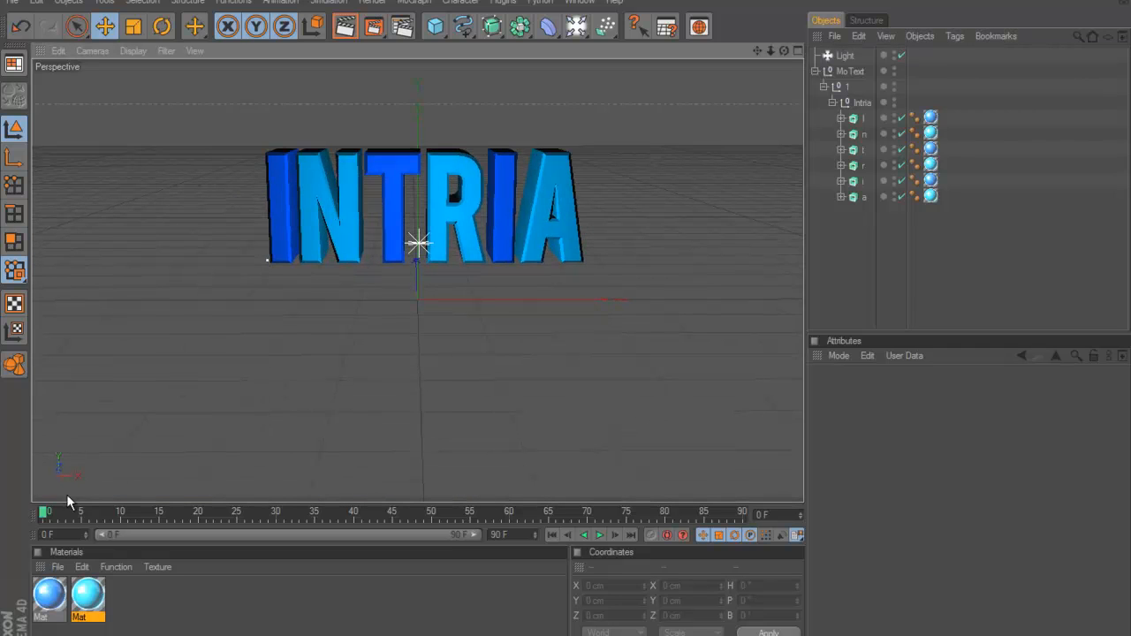
Step: Duplicate the cyan material and set the copy's color to green with R 46, G 255, B 0
left_click(95, 582)
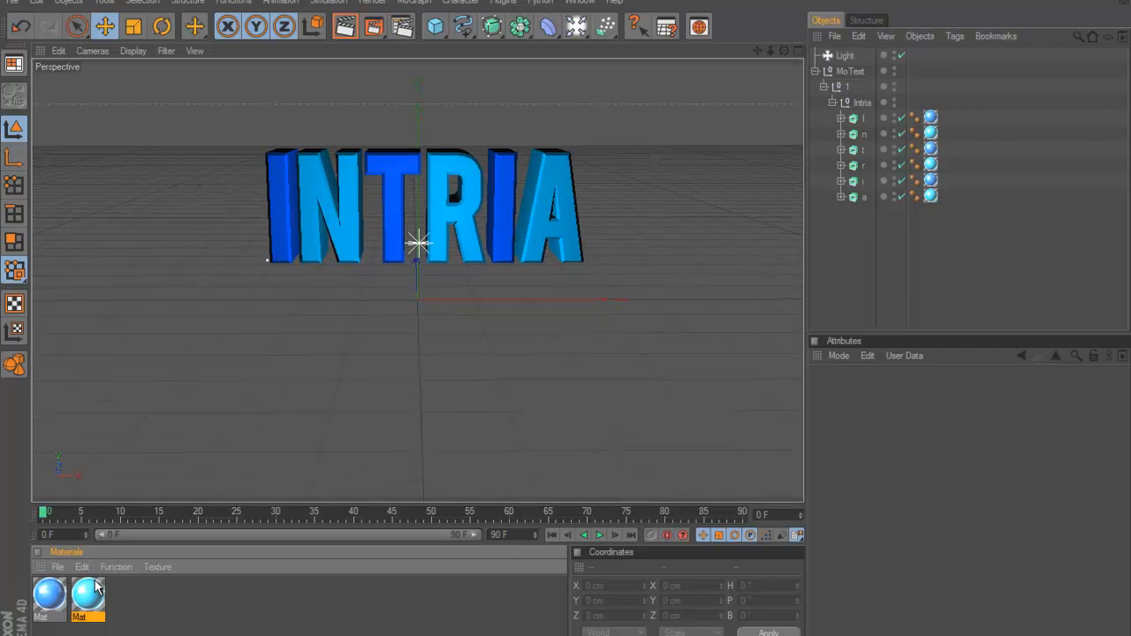
key("ctrl+v")
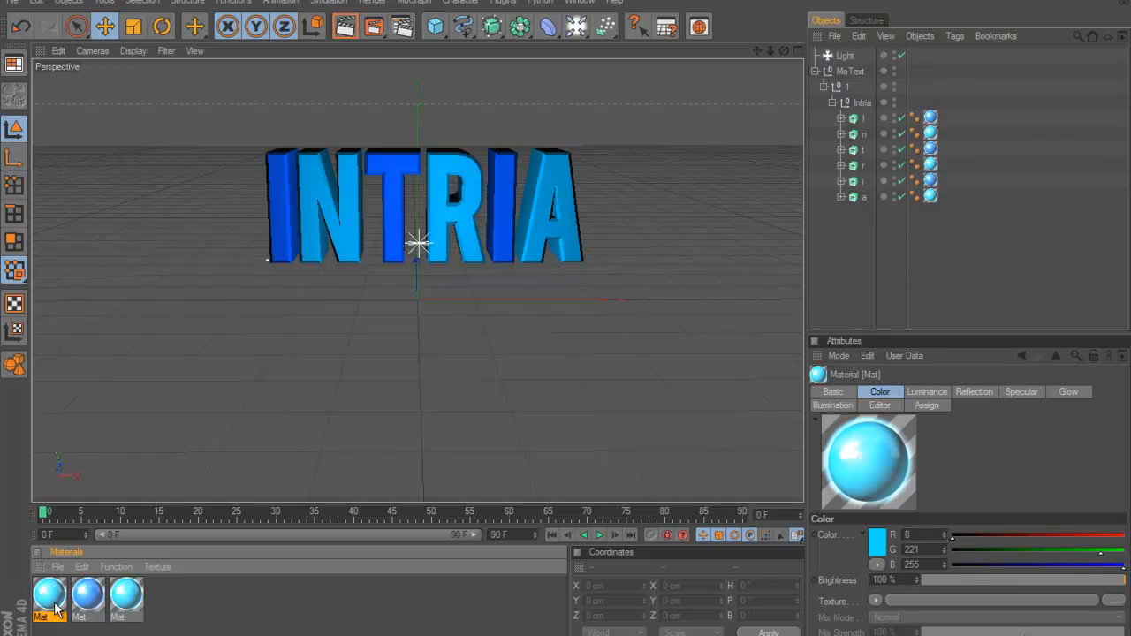
double_click(53, 603)
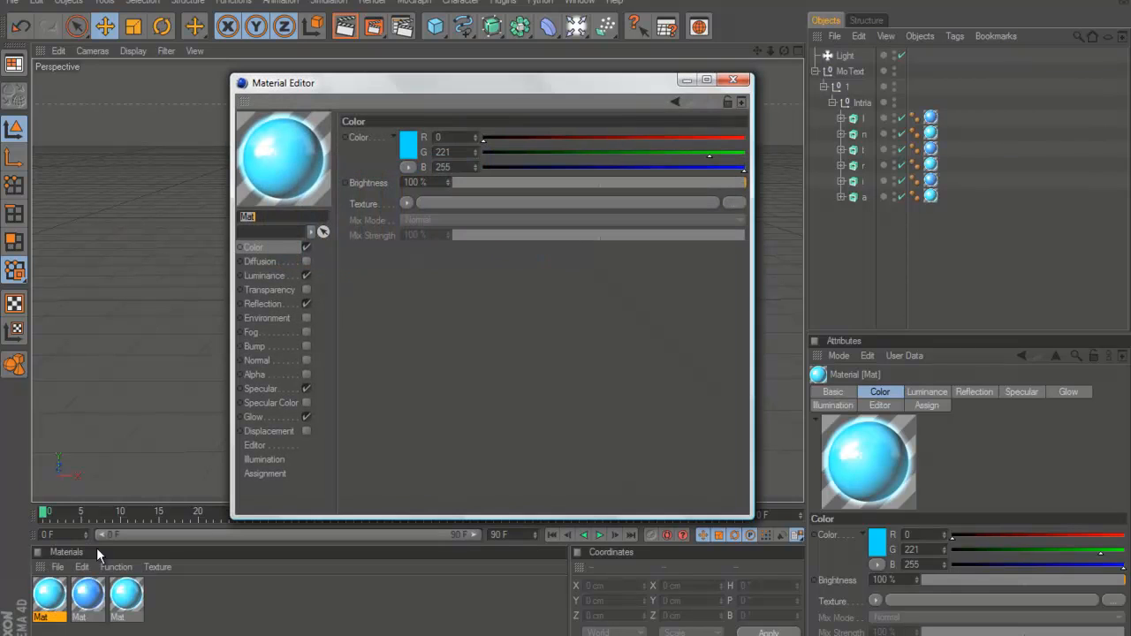
left_click(395, 139)
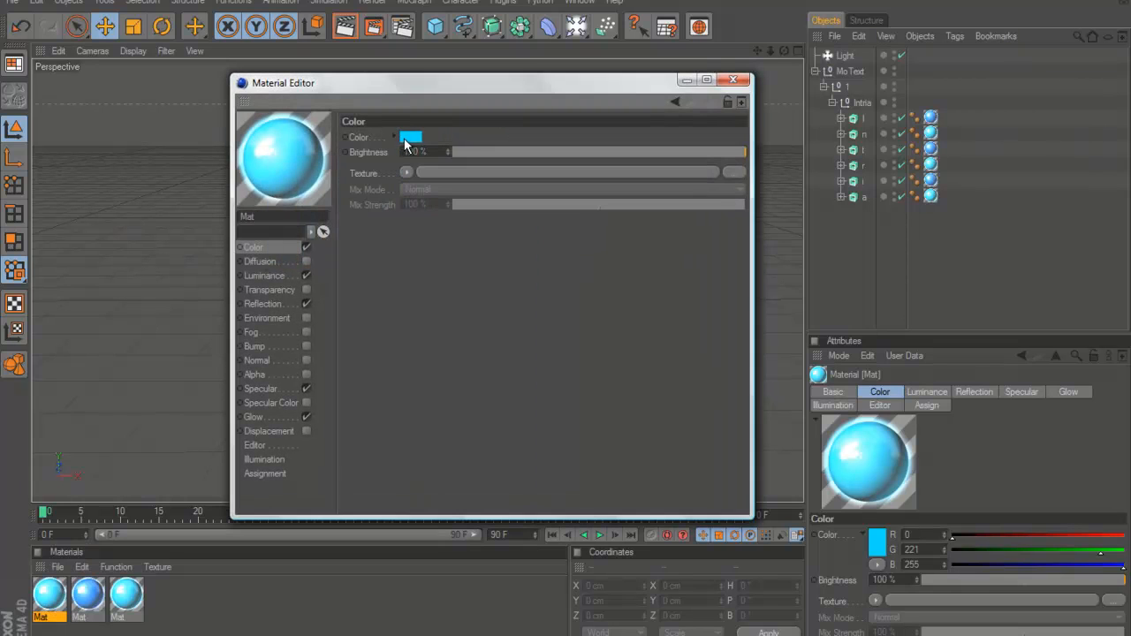
left_click(395, 139)
left_click(404, 142)
left_click_drag(432, 76, 411, 78)
left_click(375, 210)
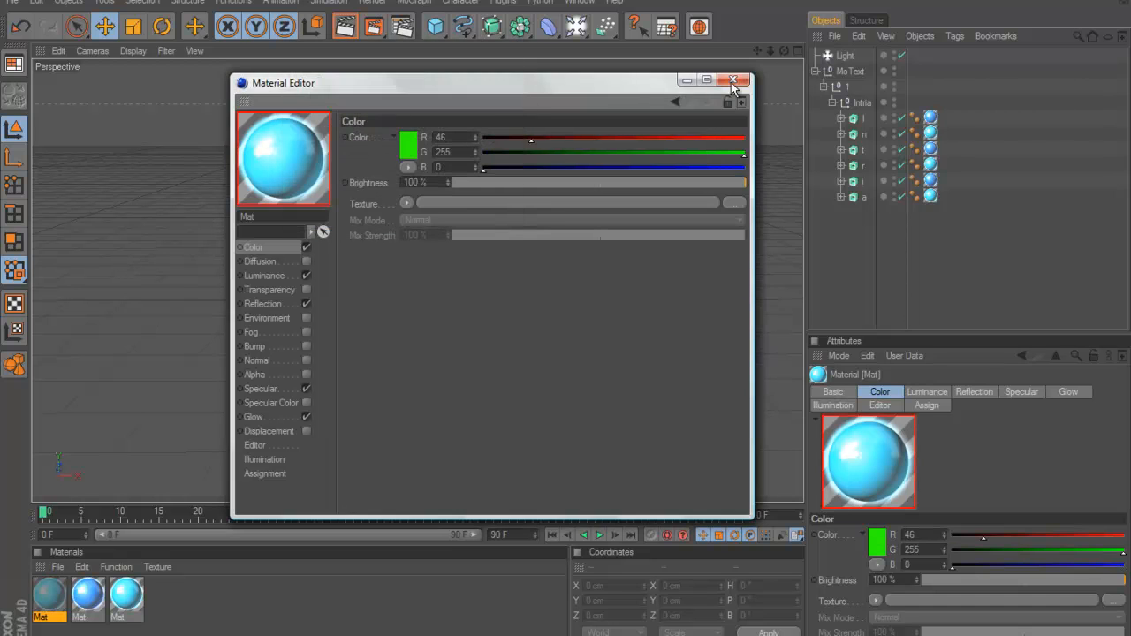
left_click(732, 78)
Step: Apply the green material to the letters N, R and A and render the view to preview the result
left_click_drag(58, 590, 454, 255)
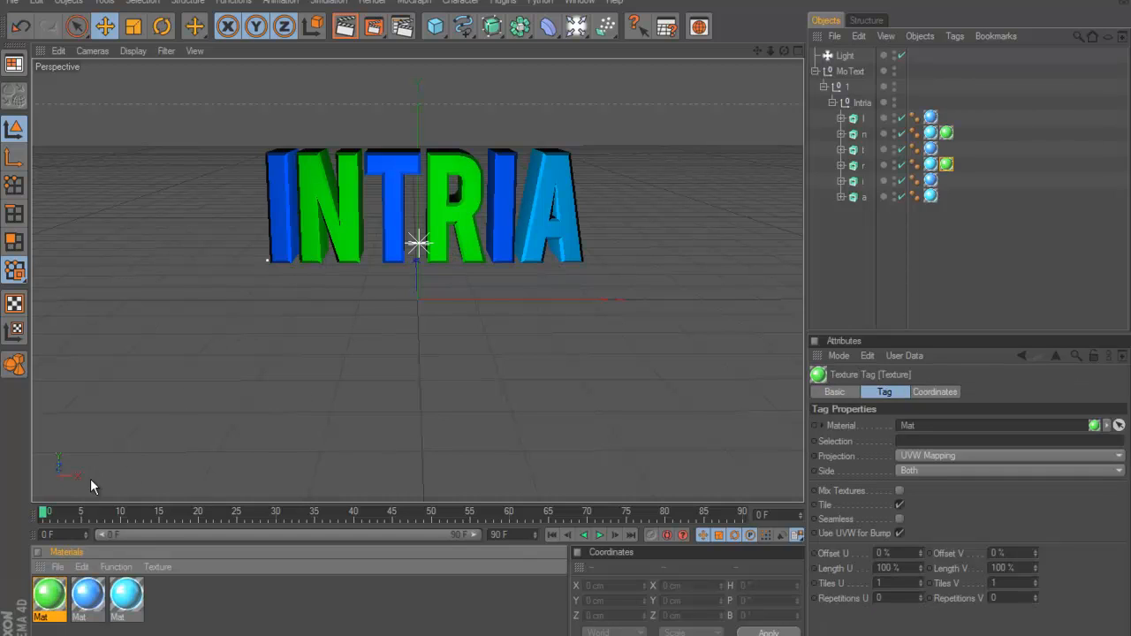
left_click_drag(50, 596, 574, 240)
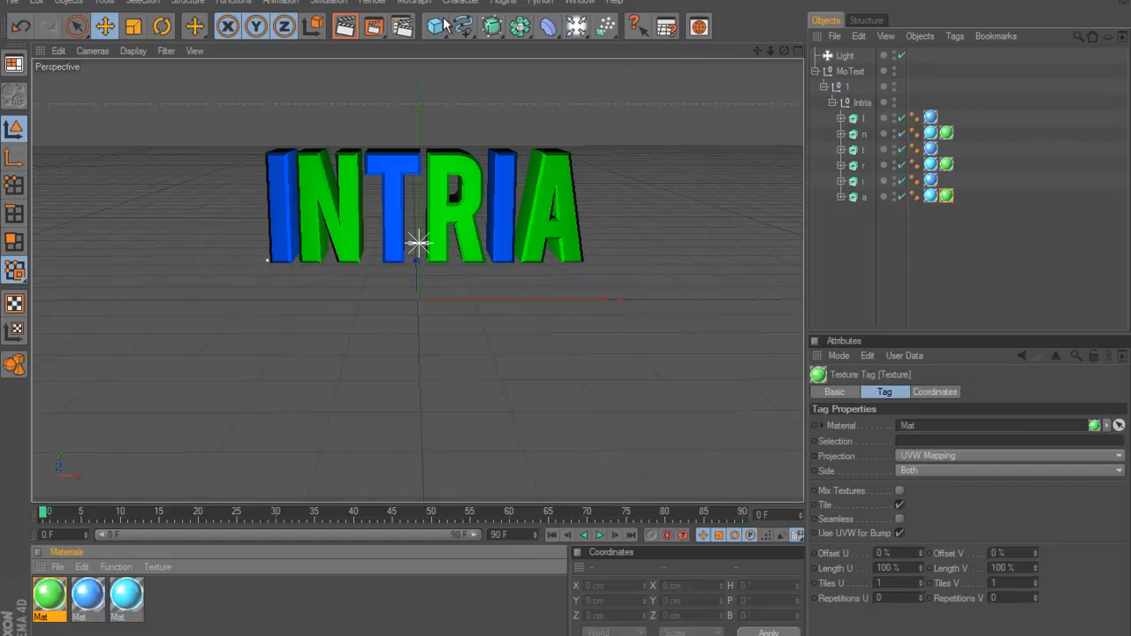
left_click(345, 26)
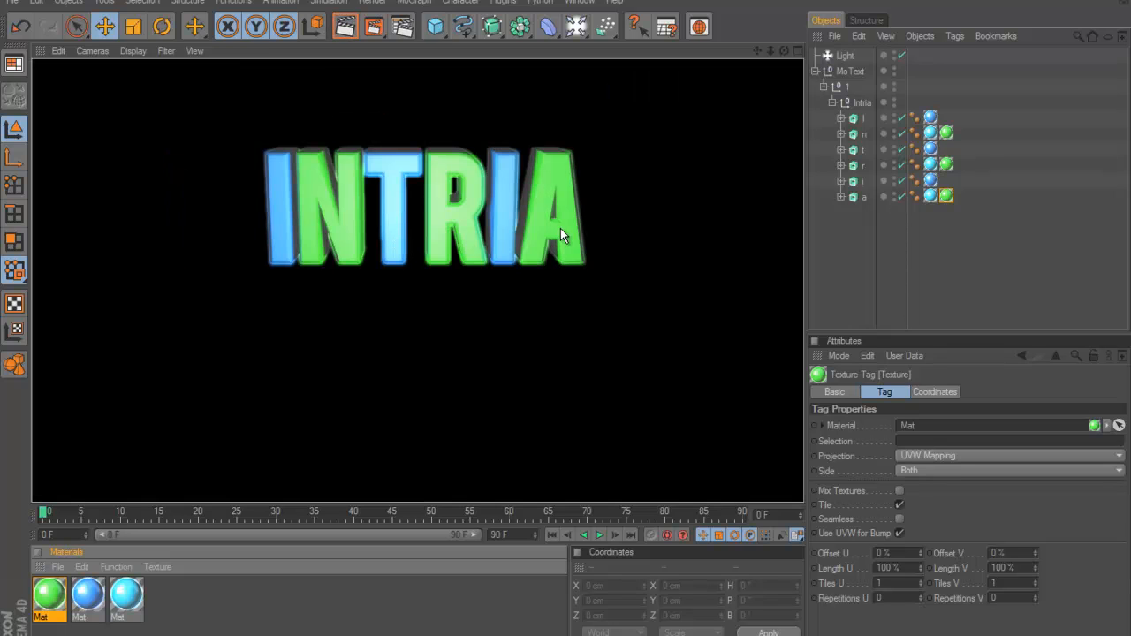
Step: Remove the green material from the letters N, R and A, leaving their cyan material in place
left_click(560, 228)
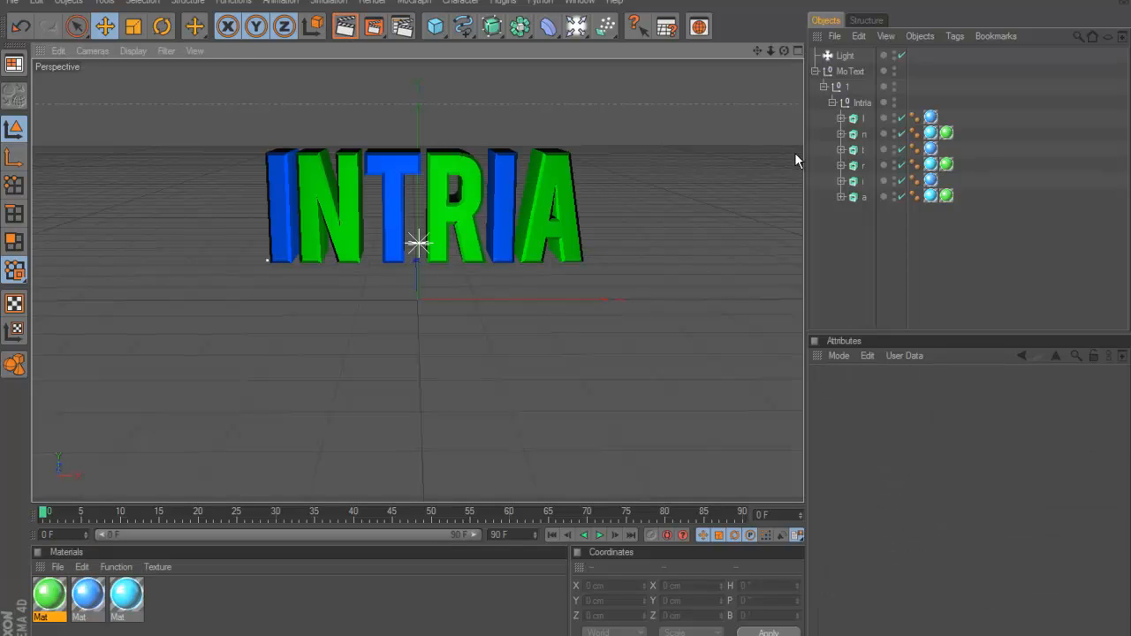
left_click(935, 133)
left_click(945, 132)
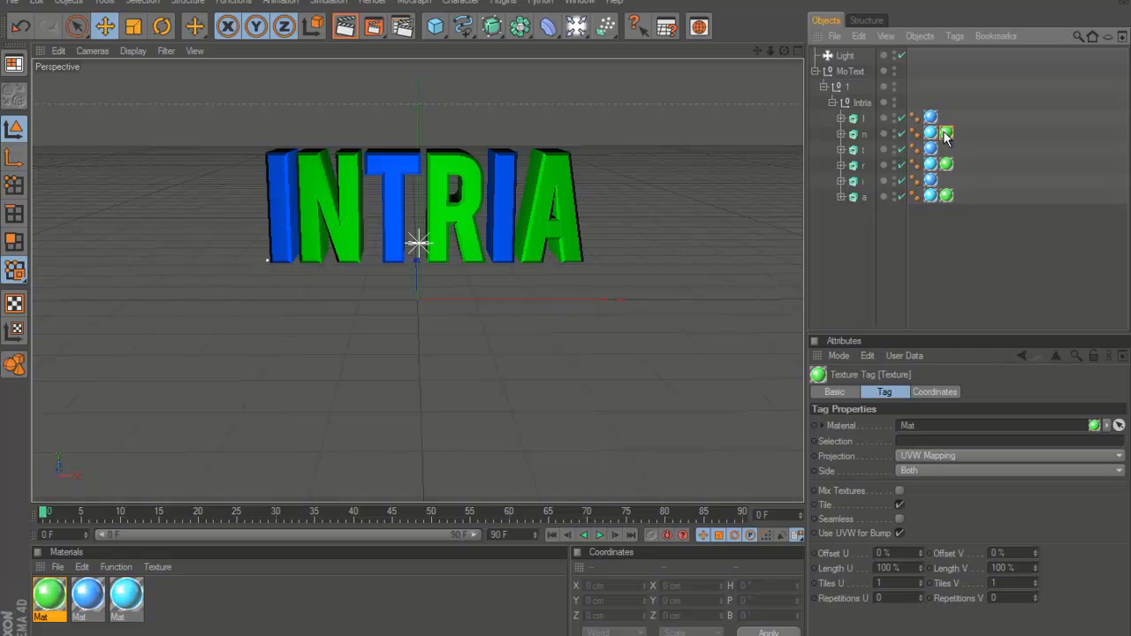
key("Delete")
left_click(946, 165)
key("Delete")
left_click(947, 196)
key("Delete")
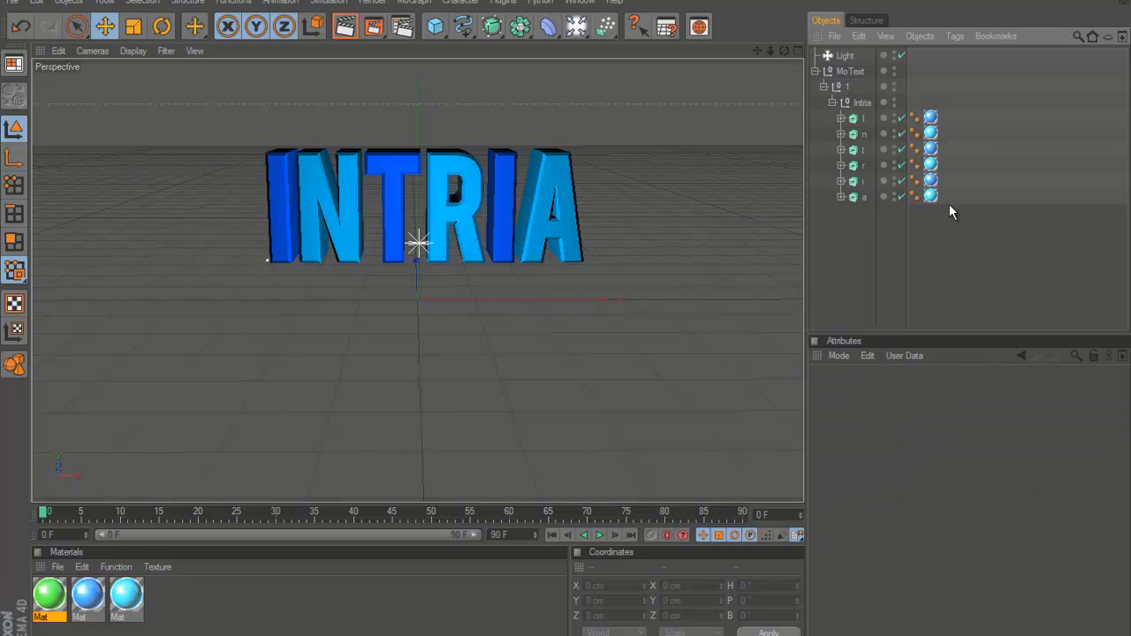
Step: Rotate the first letter I to a bank angle of about 2.6°
left_click(858, 120)
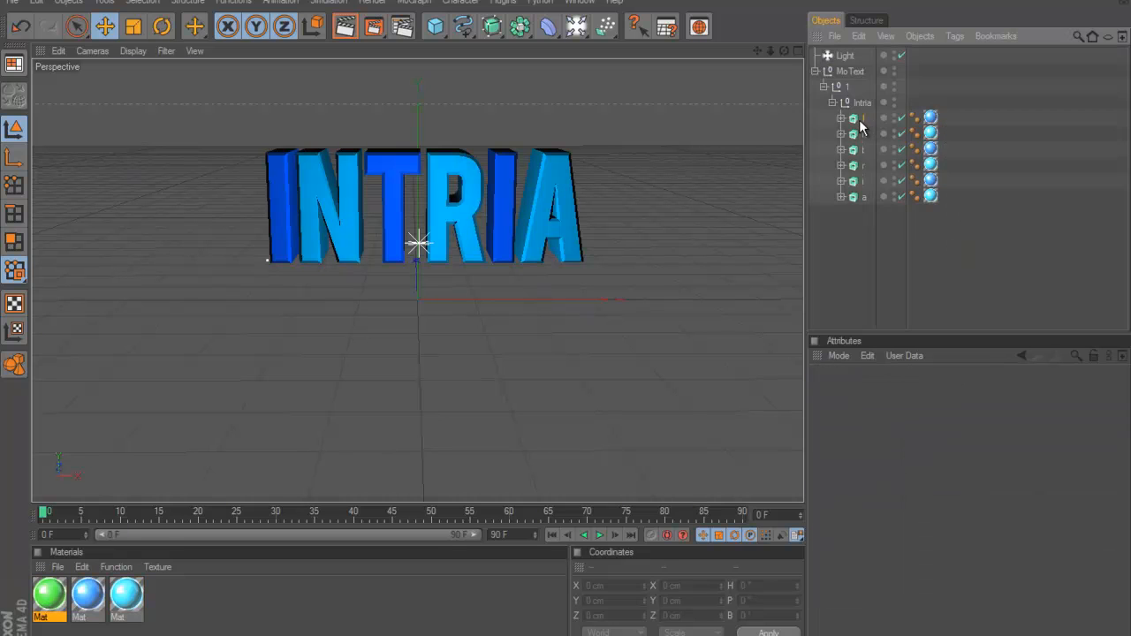
left_click(167, 28)
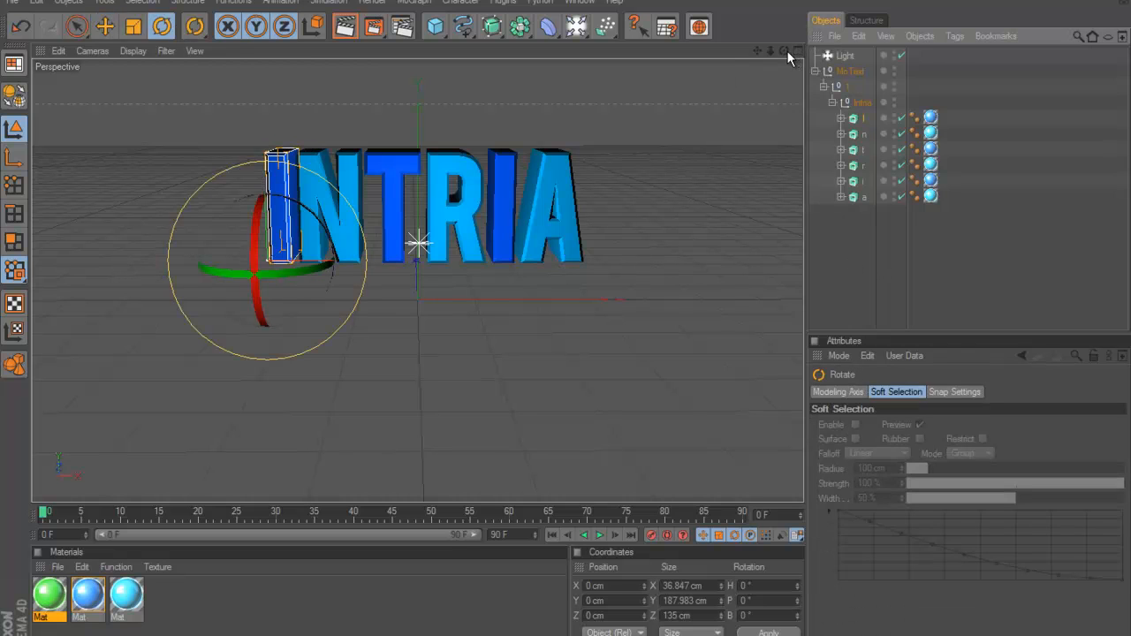
left_click_drag(786, 52, 566, 319)
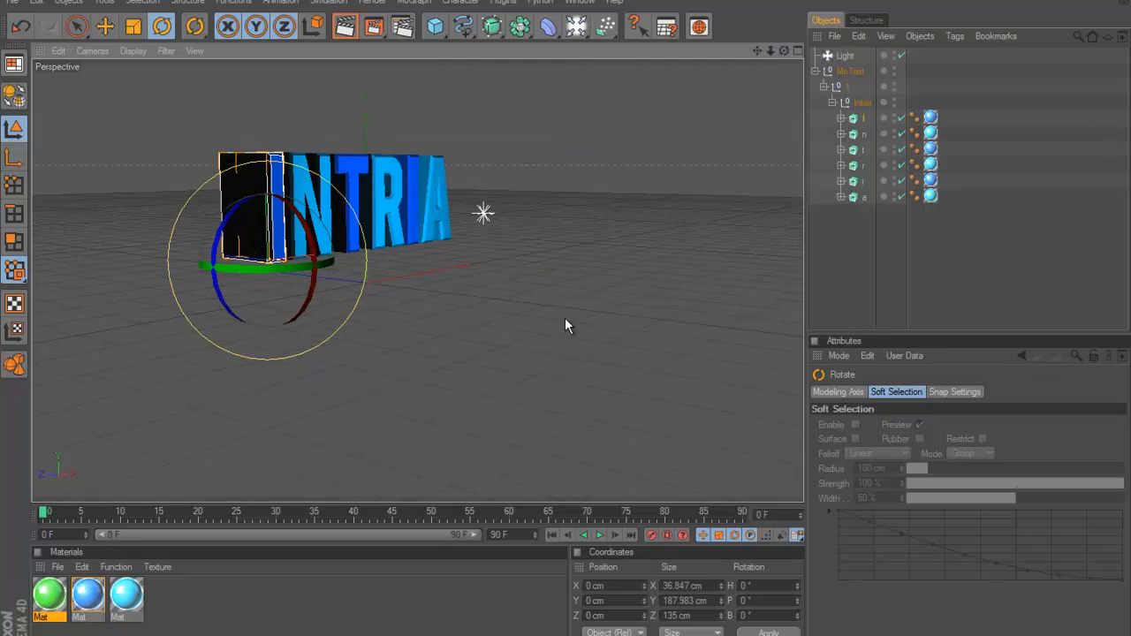
left_click_drag(228, 226, 237, 218)
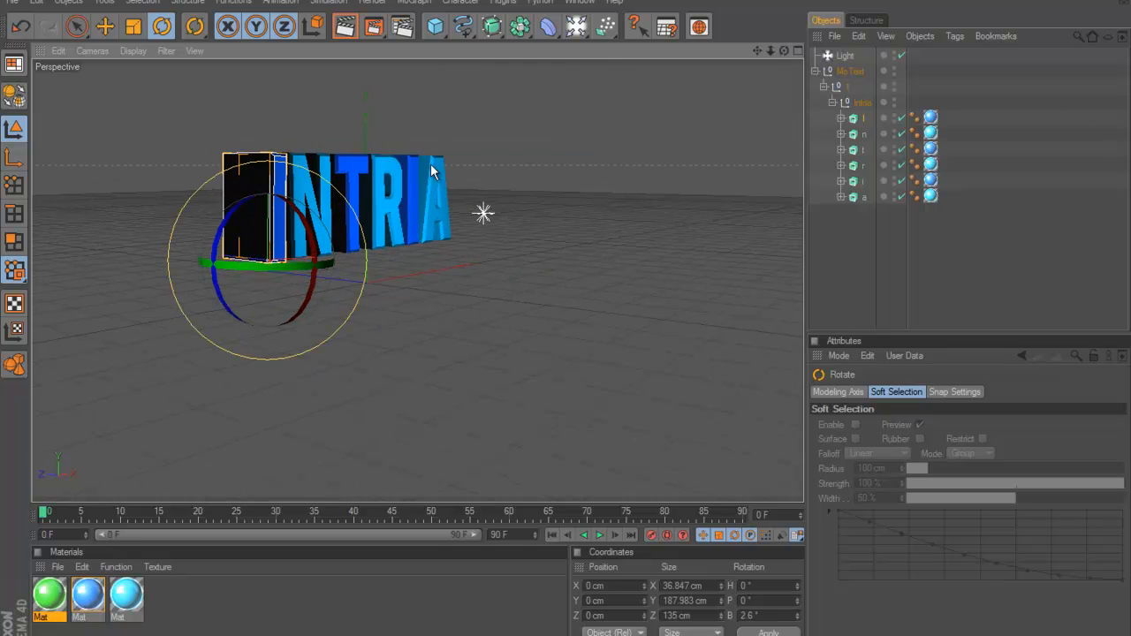
Step: Tilt the letter N slightly and rotate the letter T to a heading of about 1.7°
left_click(864, 135)
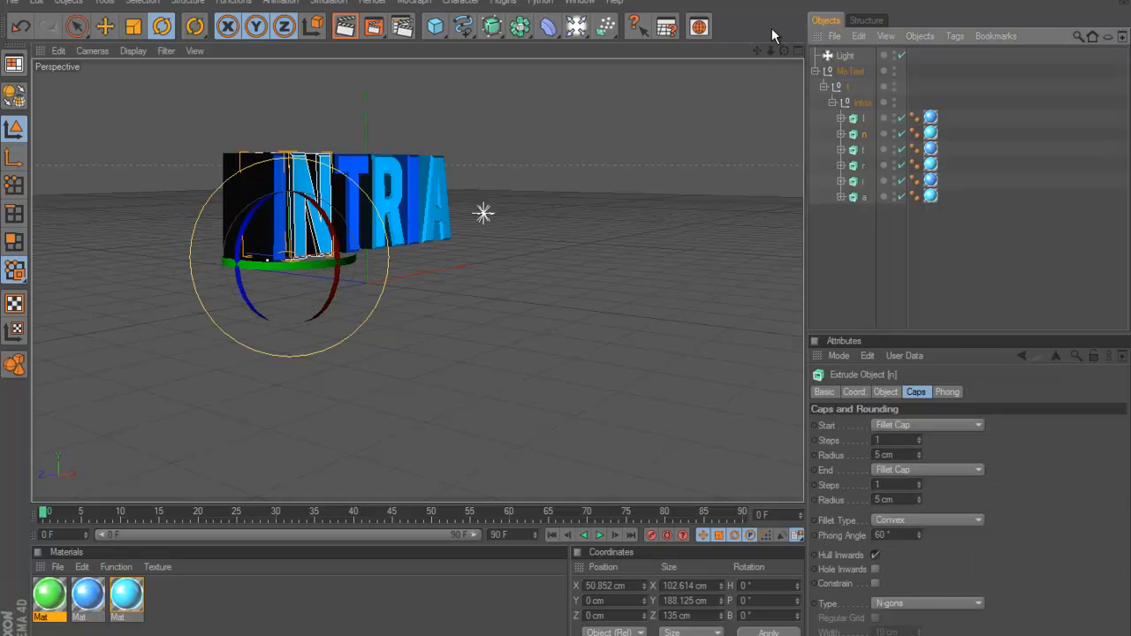
left_click_drag(784, 50, 579, 320)
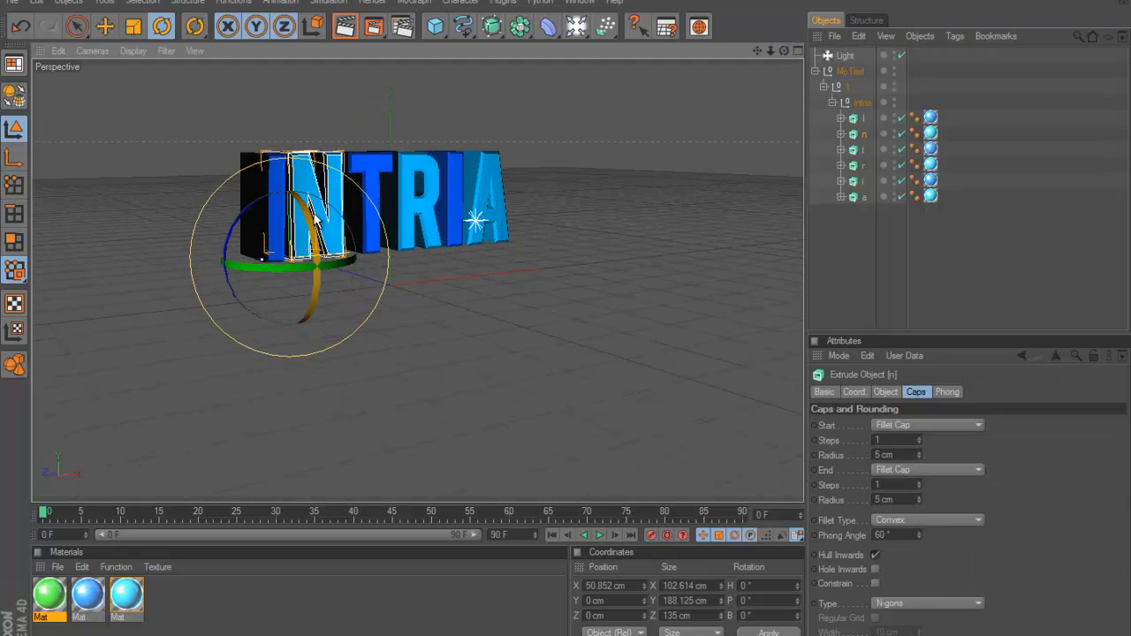
left_click(378, 203)
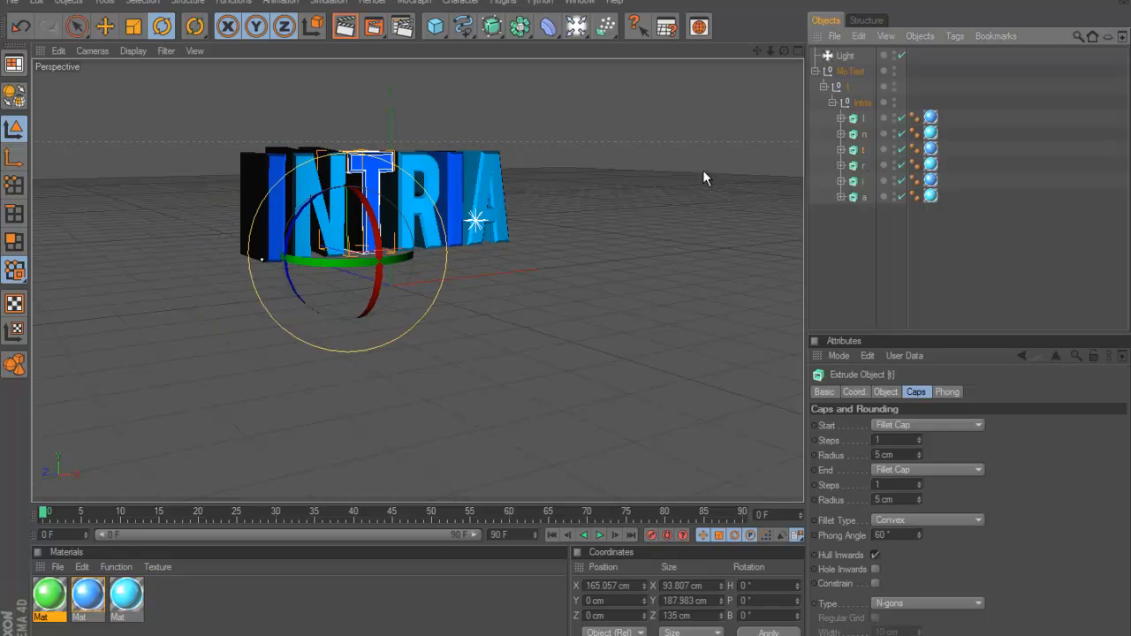
left_click_drag(329, 259, 334, 260)
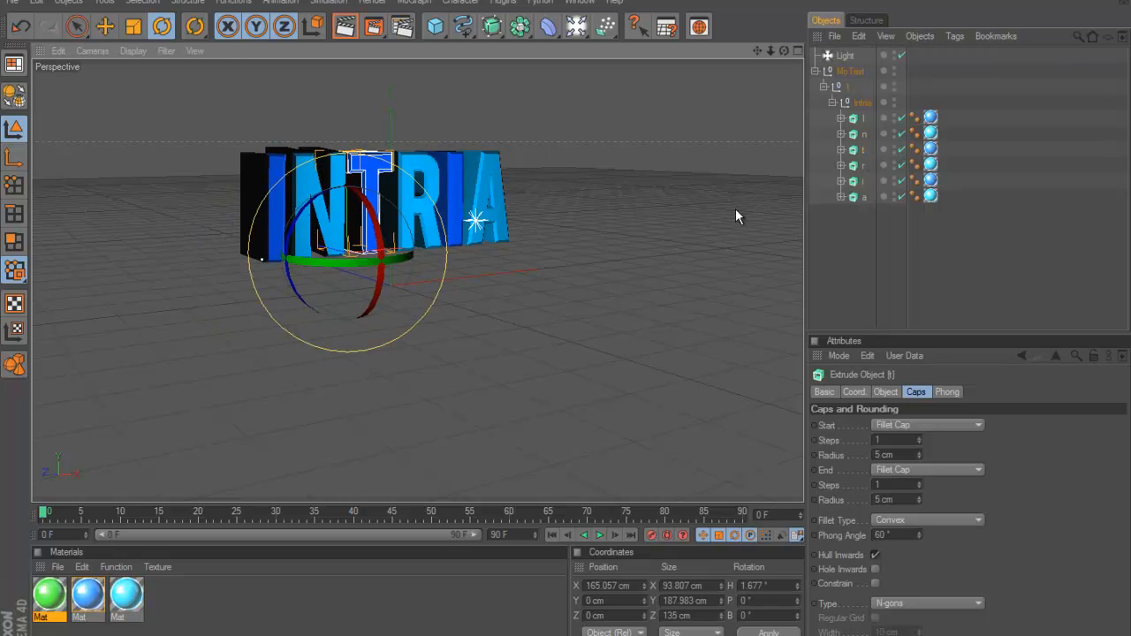
Step: Rotate the letter R to a bank of about 3.8° and the second I to a pitch of about -7.6°
left_click(838, 161)
left_click(854, 168)
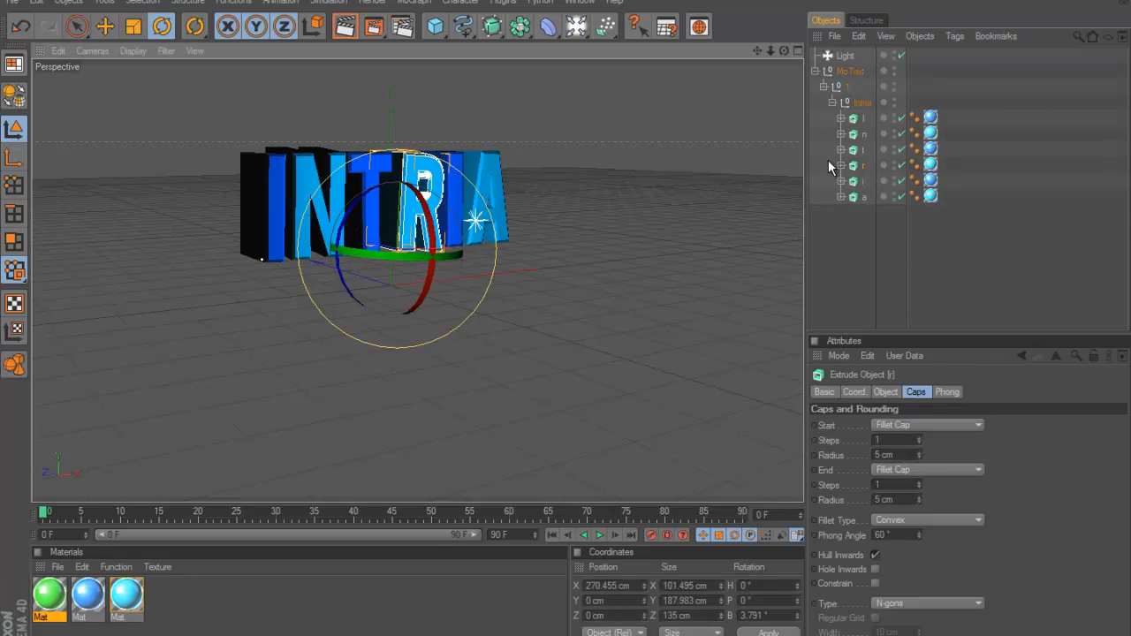
left_click(853, 181)
left_click_drag(468, 215, 466, 207)
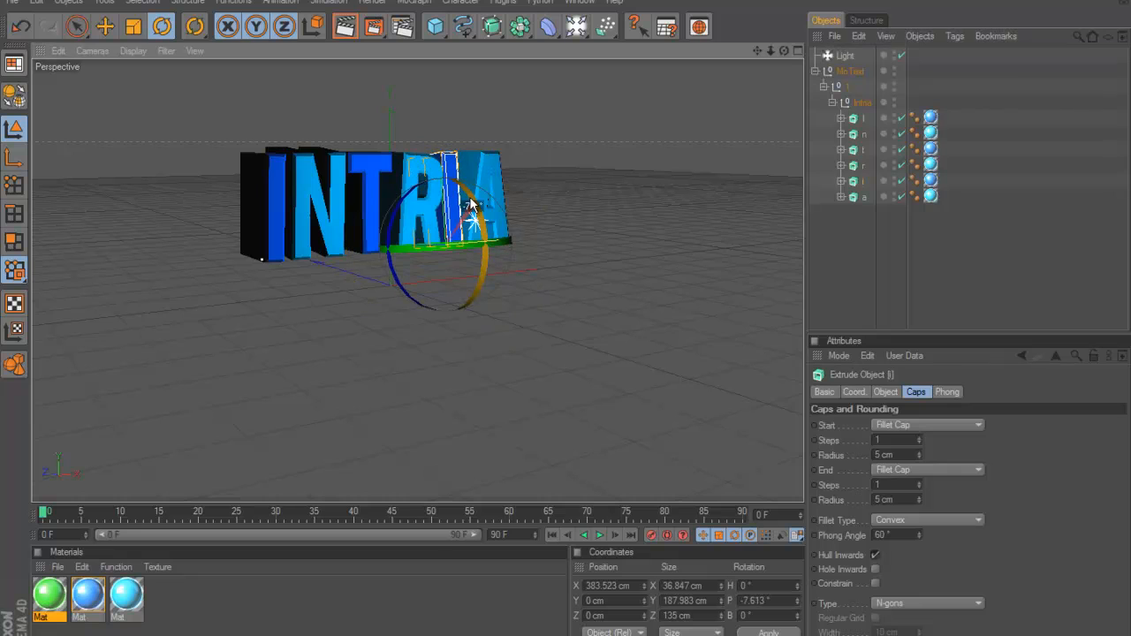
Step: Rotate the letter A to a heading of about 8.4° and render the view to preview the uneven letters
left_click(853, 196)
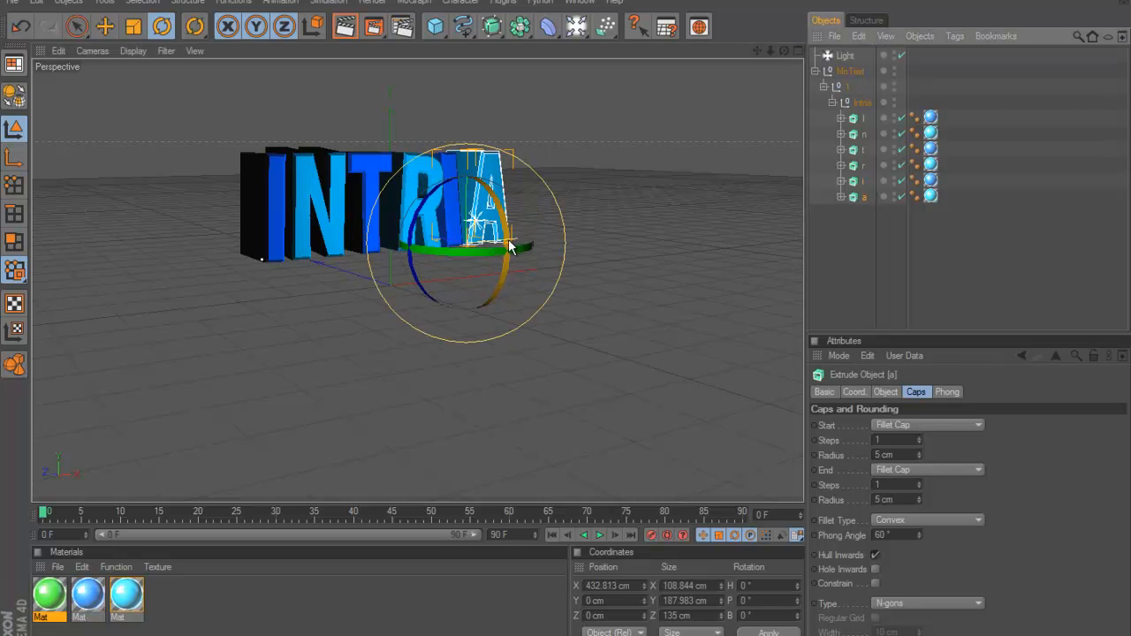
left_click_drag(449, 242, 448, 252)
left_click(1000, 267)
left_click_drag(777, 53, 560, 325)
left_click_drag(781, 52, 561, 318)
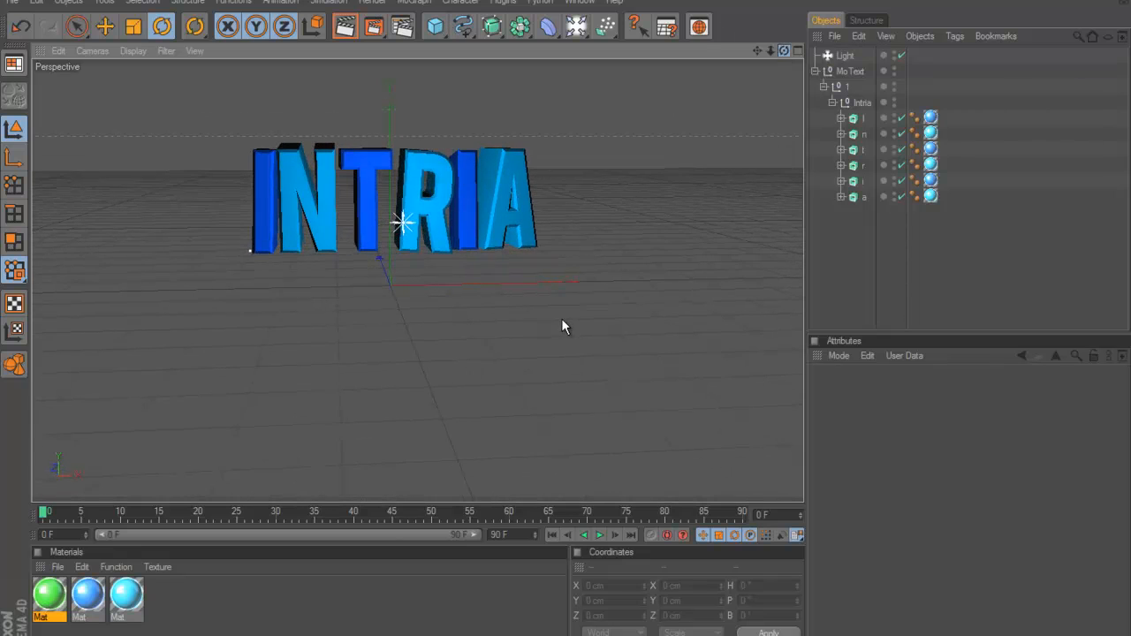
left_click(343, 26)
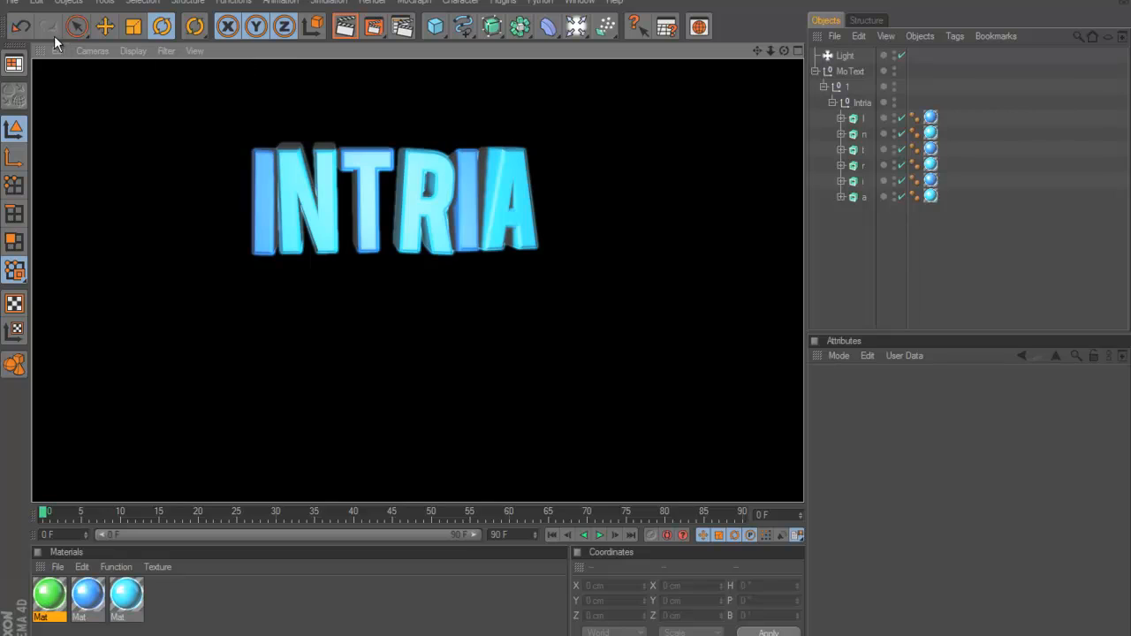
Step: Turn the letter A to face more to the front, with a heading of about -3.5°
left_click(264, 177)
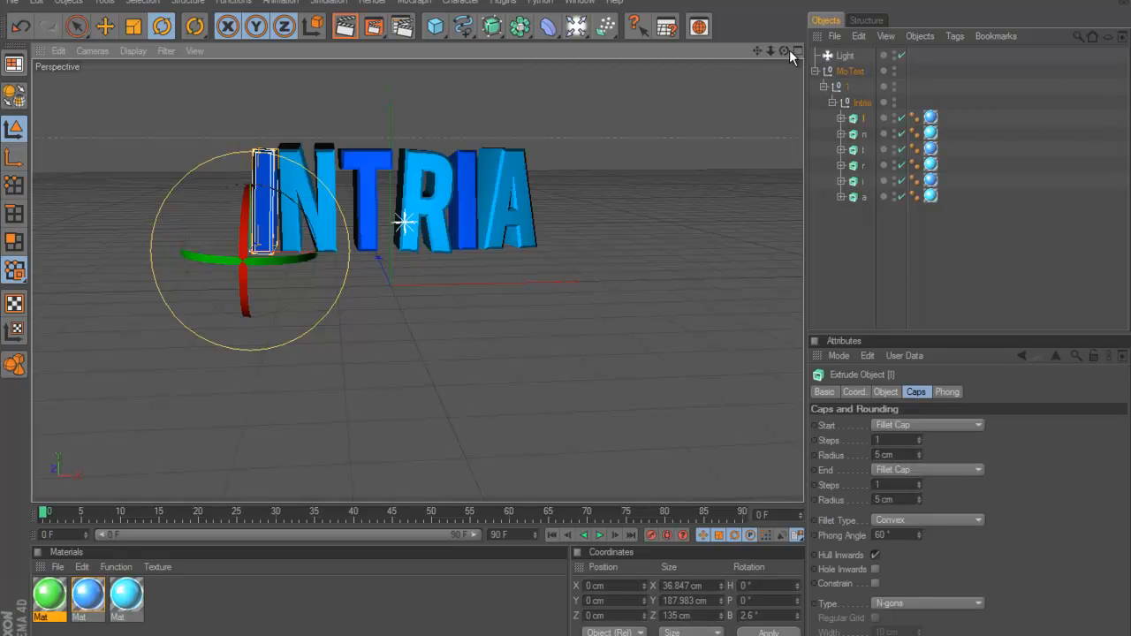
left_click(829, 186)
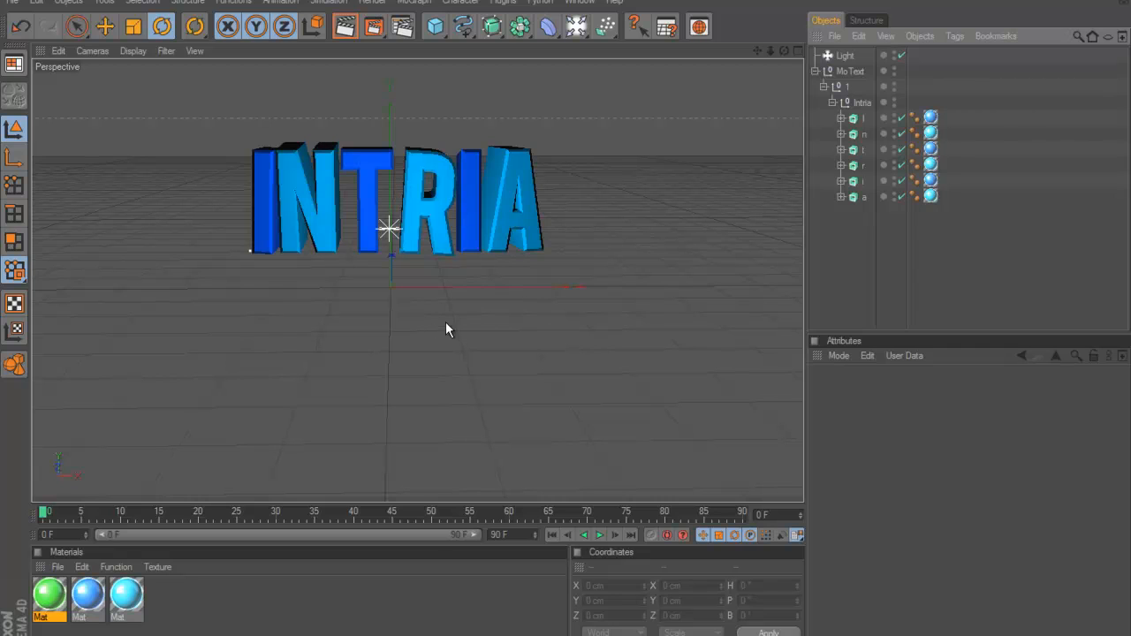
left_click(863, 197)
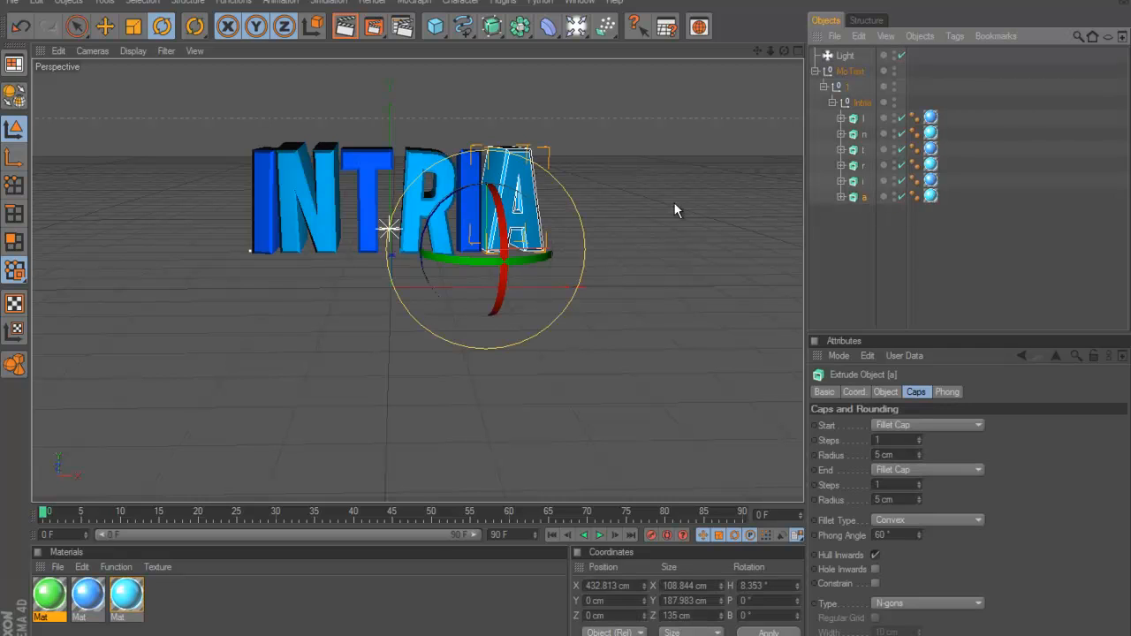
left_click_drag(522, 256, 531, 256)
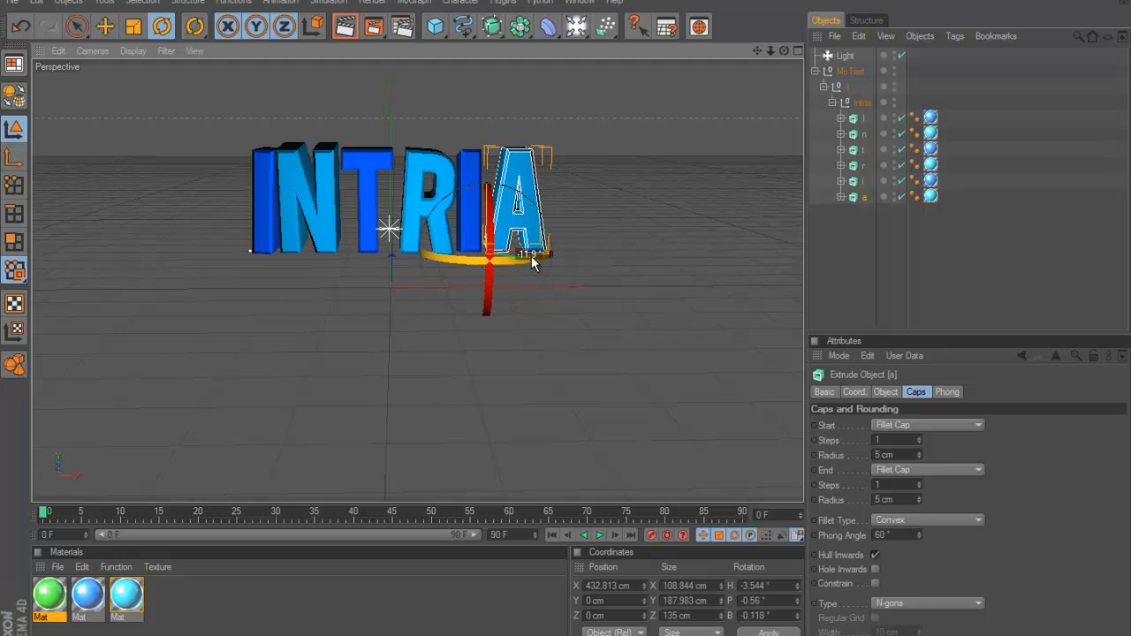
left_click(994, 265)
left_click(851, 203)
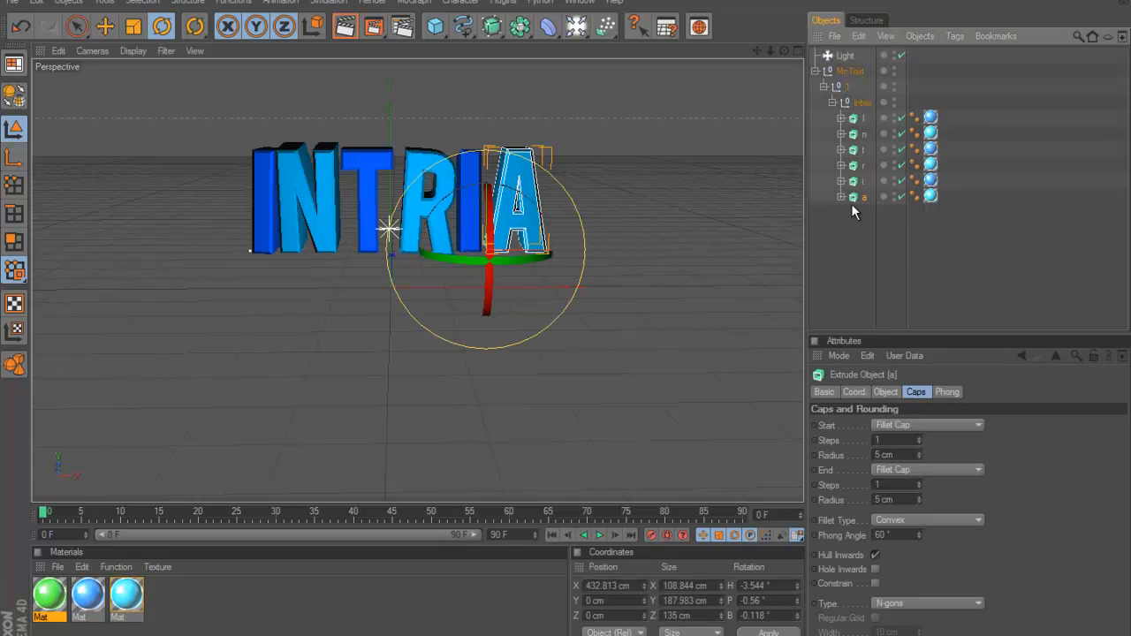
Step: Switch to the file explorer and open the GFX folder to look through existing artwork
left_click(636, 187)
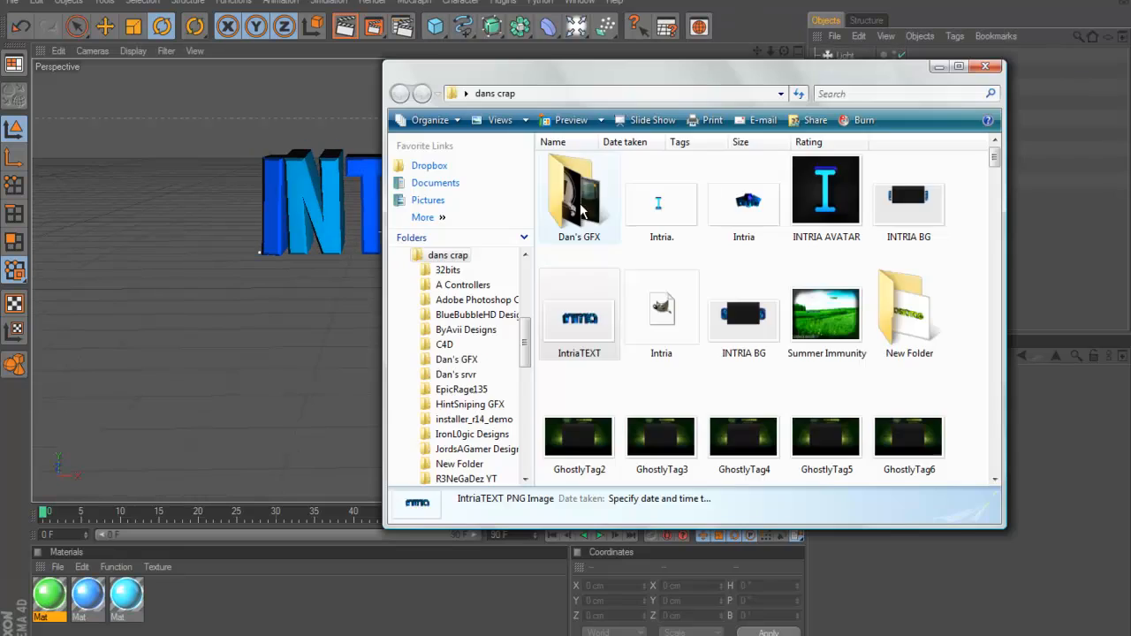
double_click(578, 209)
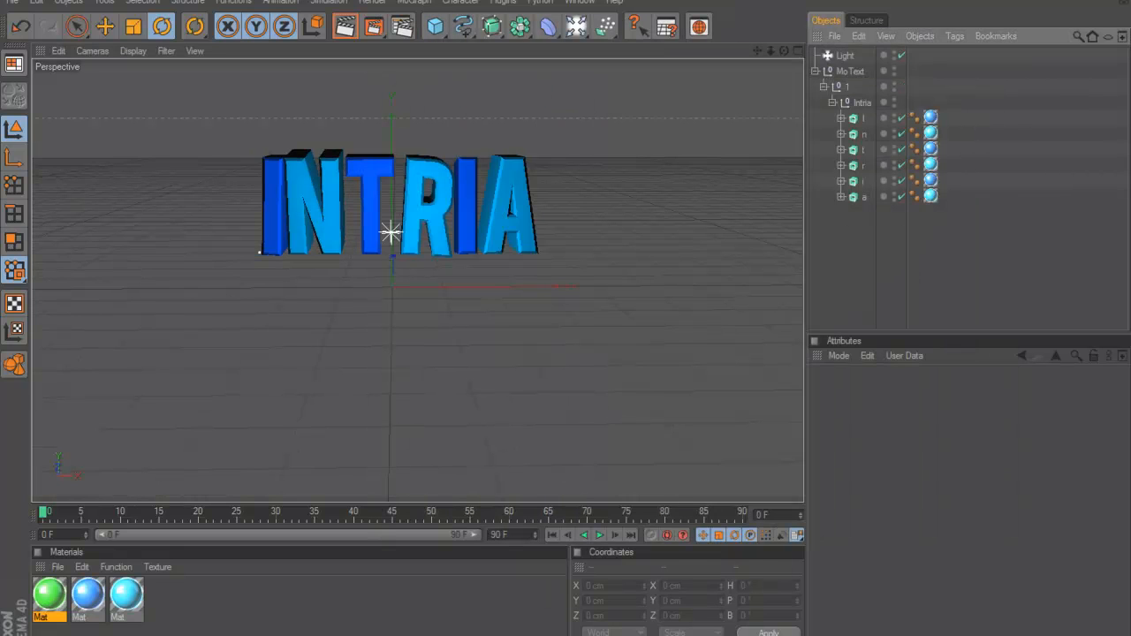
Step: Add a plane and move it up and behind the text, to about Y 182 cm and Z 327 cm
left_click(436, 27)
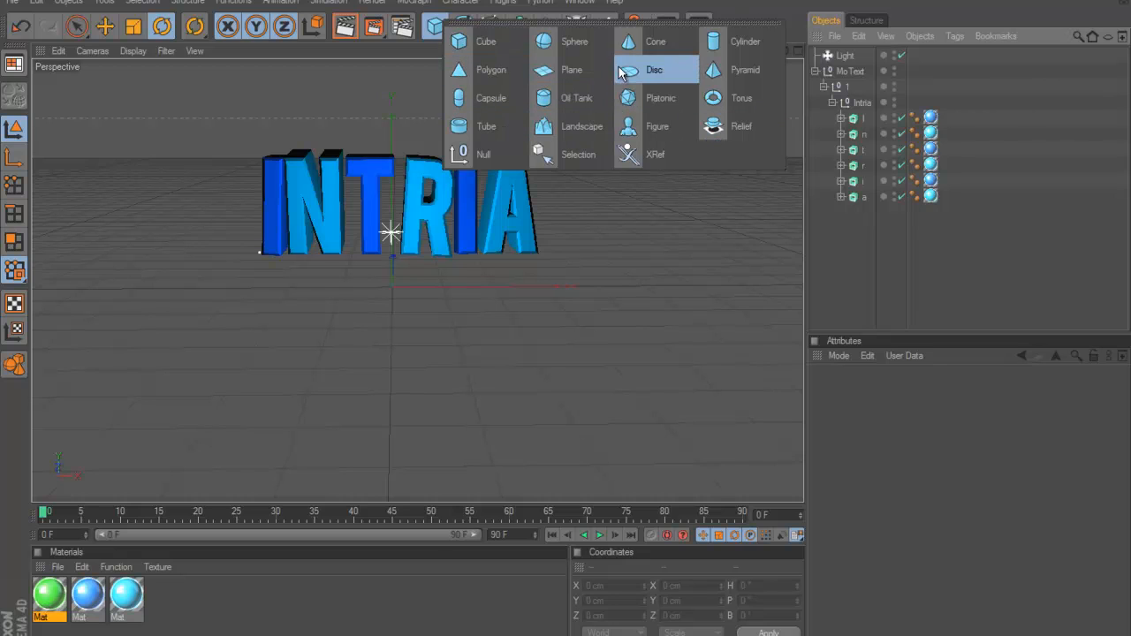
left_click(581, 76)
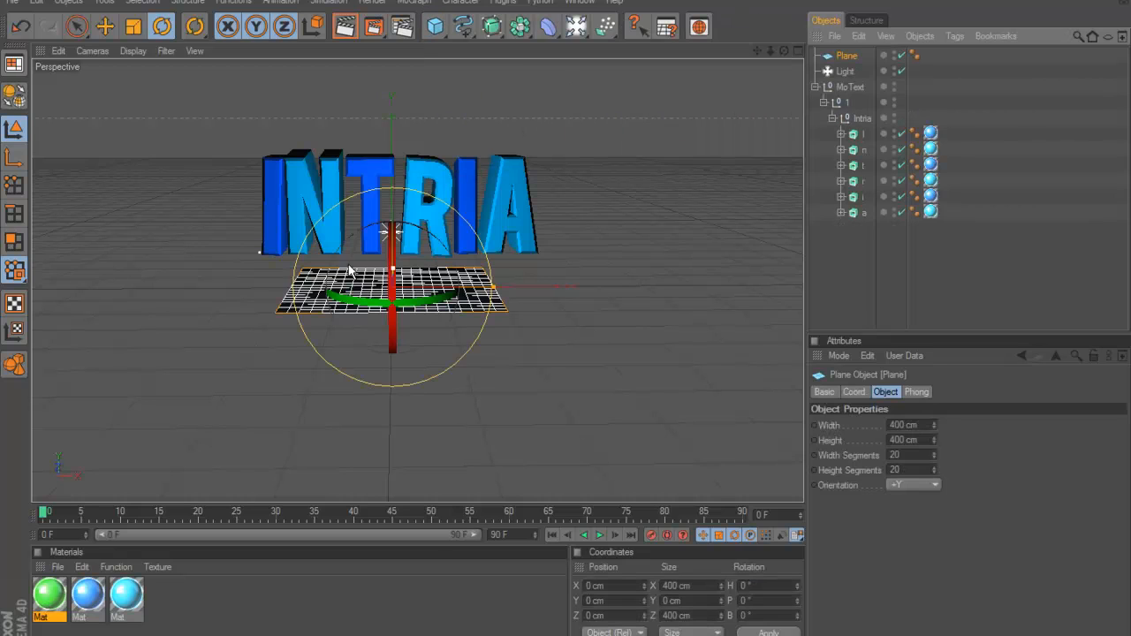
left_click(105, 26)
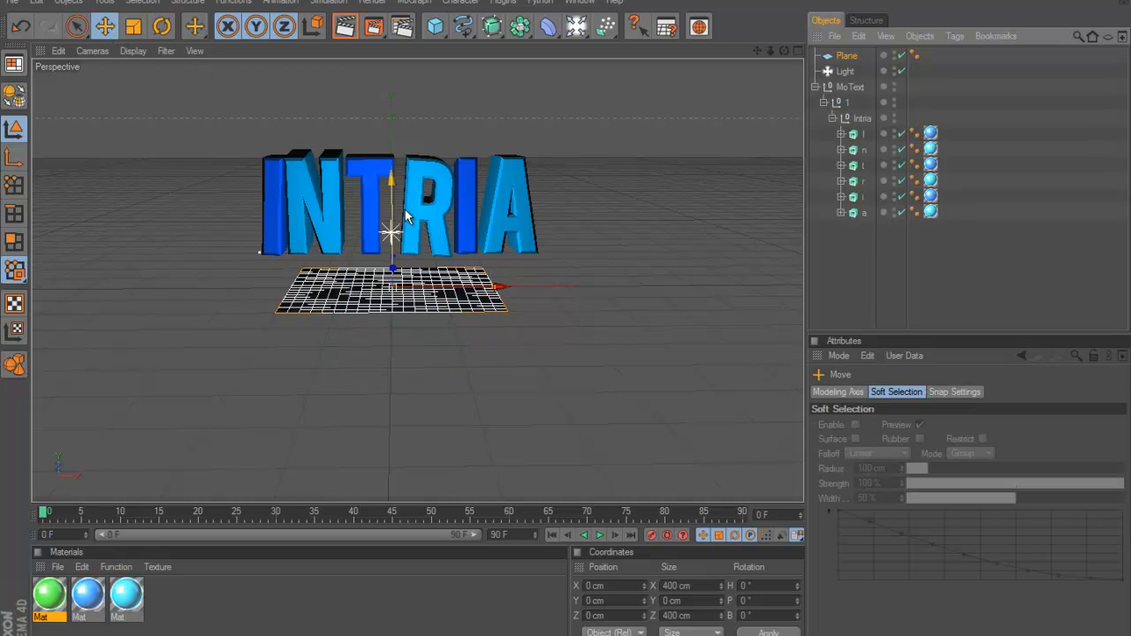
left_click_drag(393, 232, 839, 180)
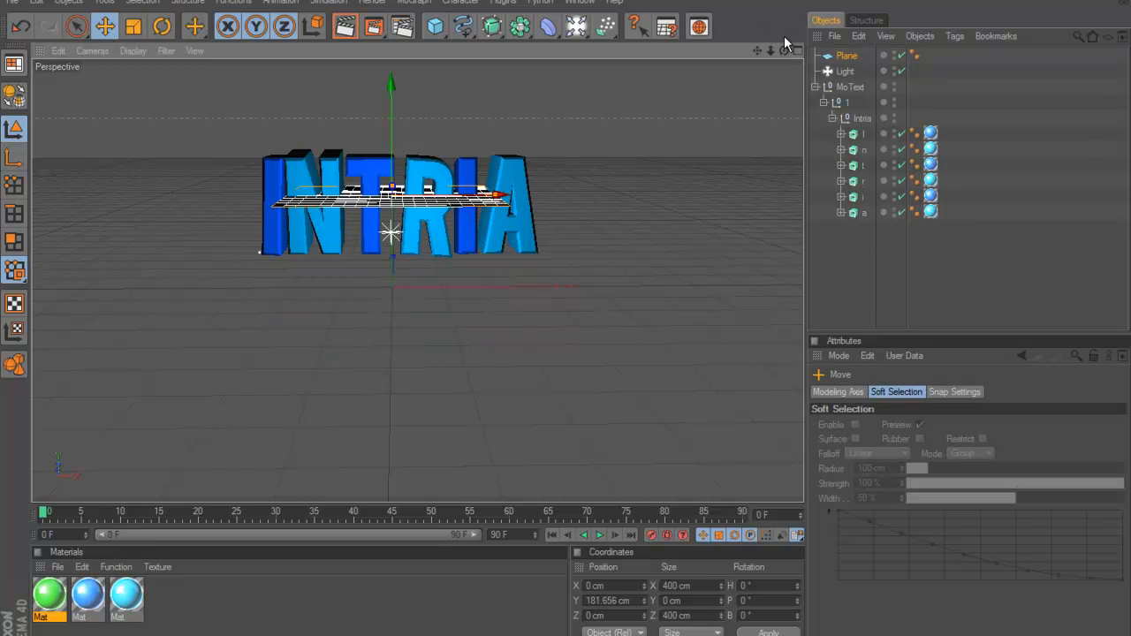
left_click_drag(783, 52, 548, 327)
left_click_drag(566, 310, 565, 317)
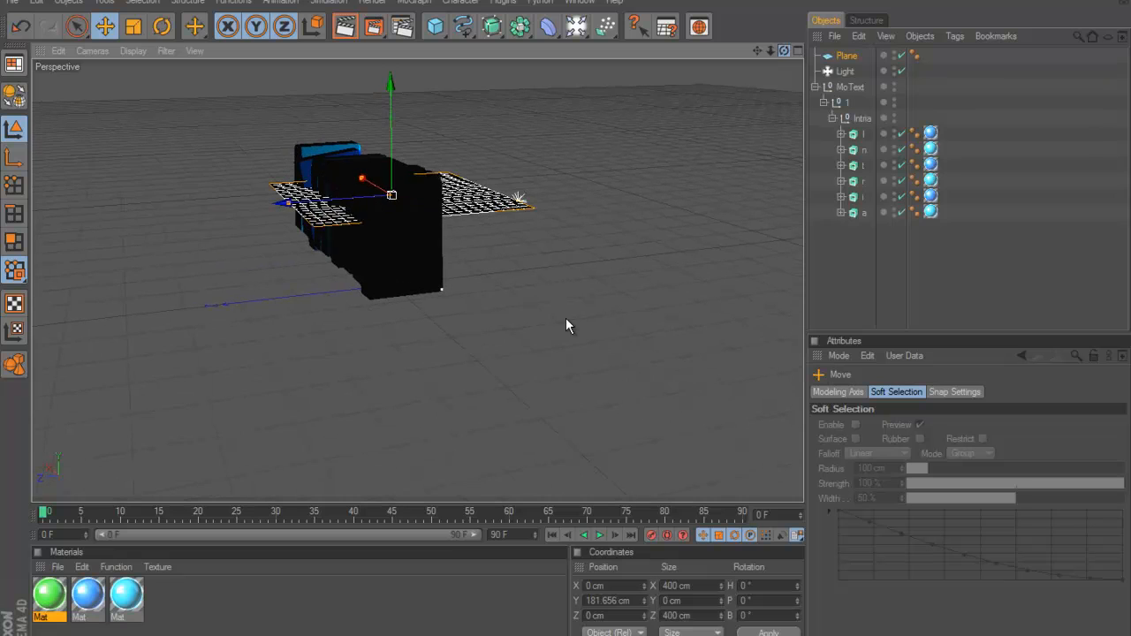
left_click_drag(299, 202, 279, 45)
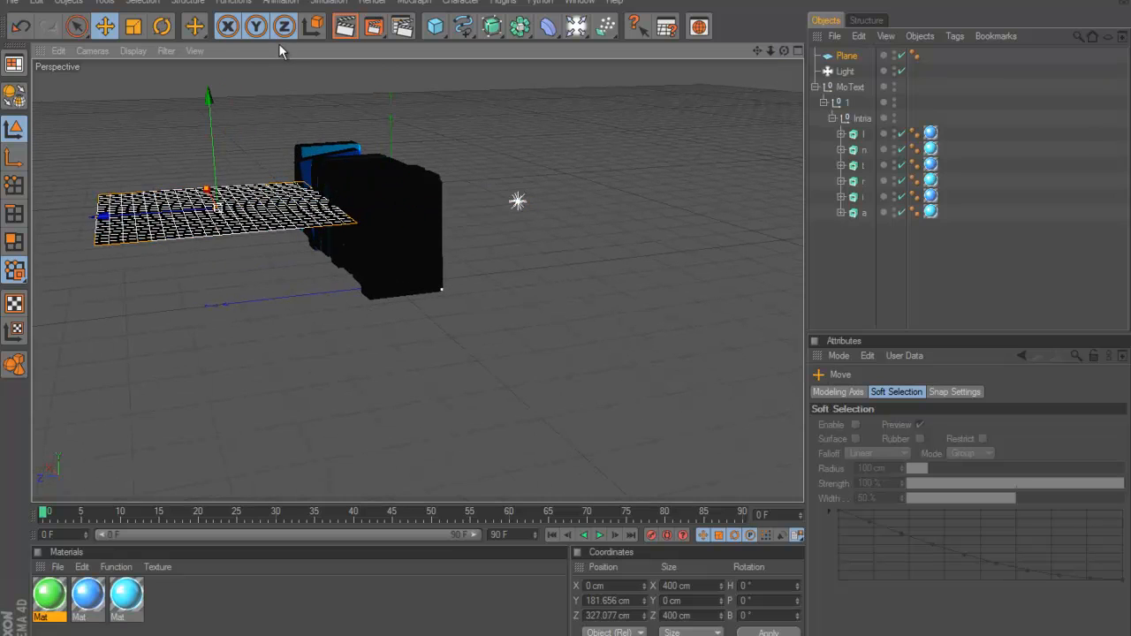
Step: Rotate the plane upright behind the text to a pitch of about -89.4°
left_click(152, 27)
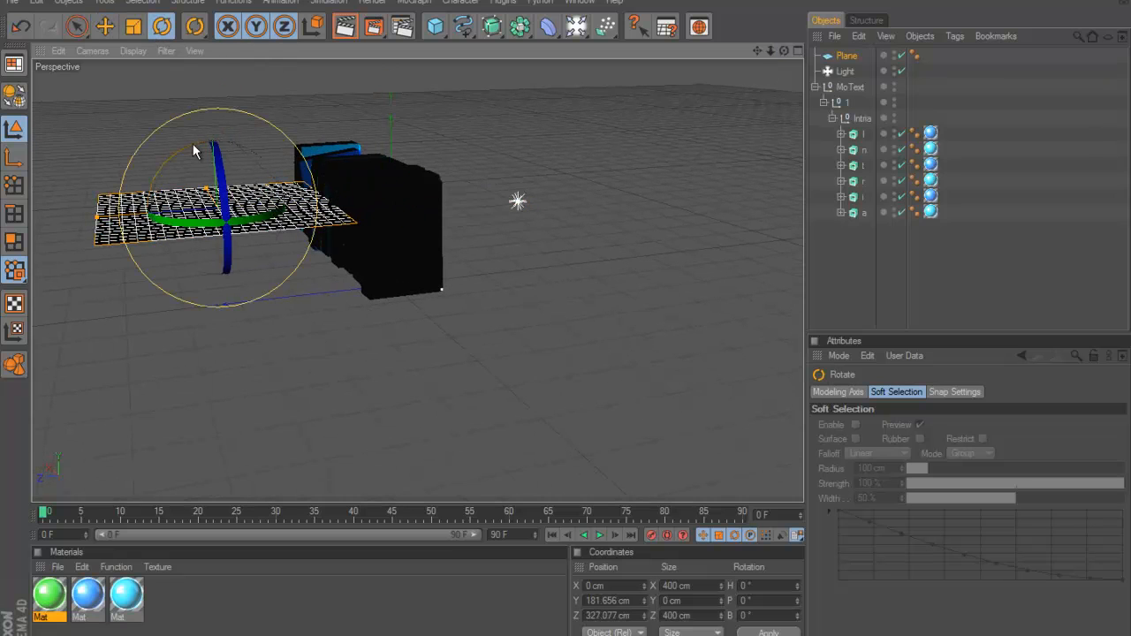
left_click_drag(191, 143, 114, 245)
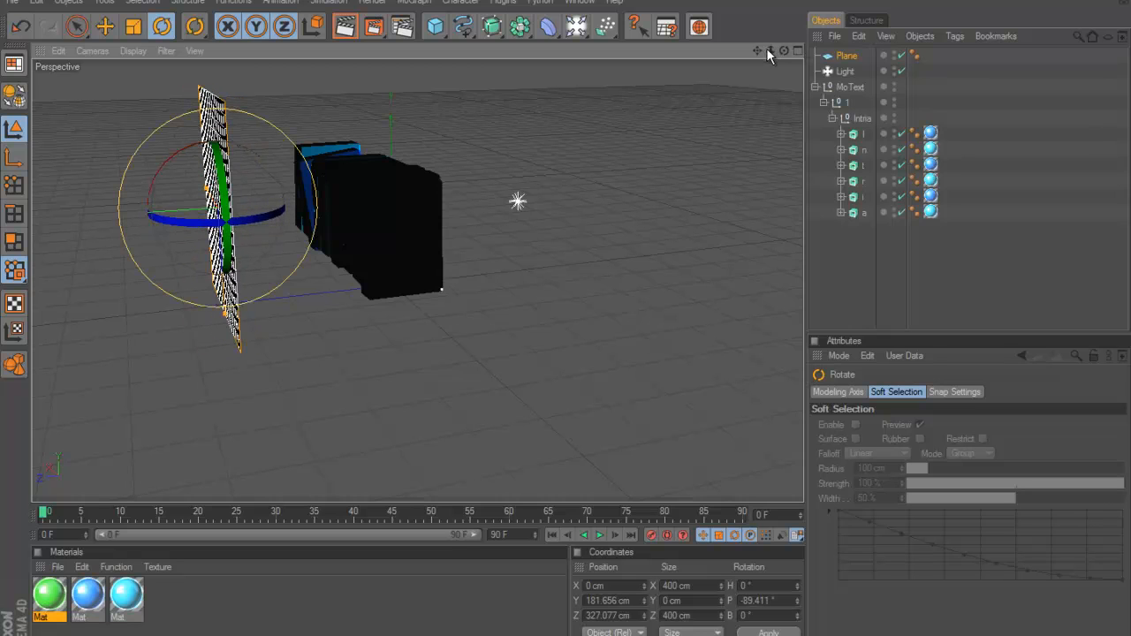
left_click_drag(562, 321, 553, 320)
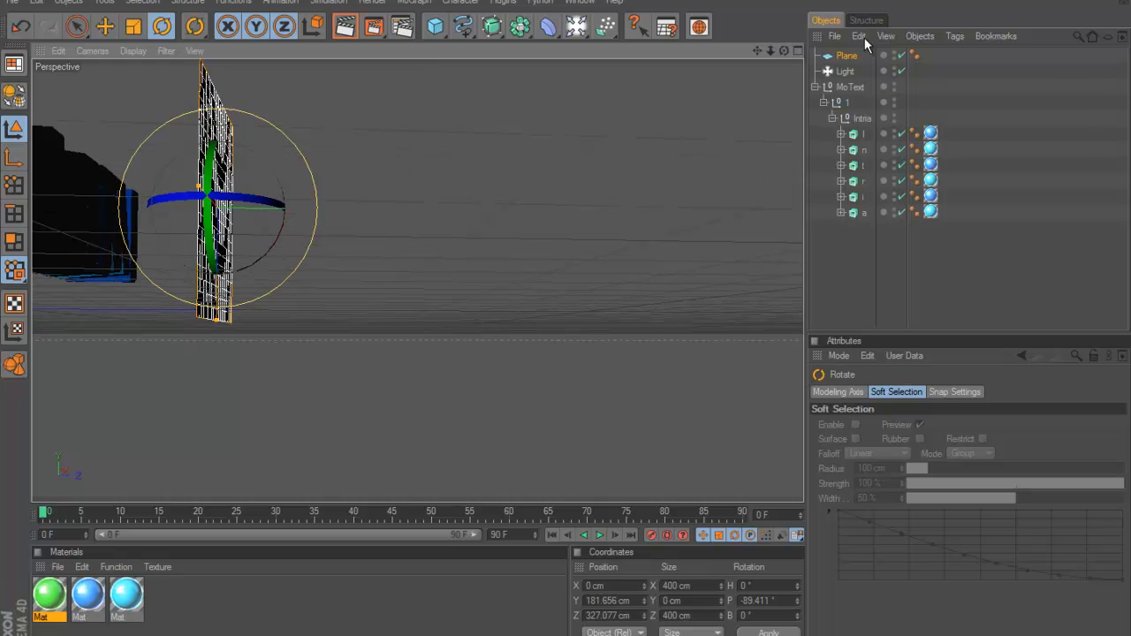
left_click_drag(784, 51, 893, 126)
Step: Enlarge the plane behind the text to an enormous width and height of 276447231 cm each
left_click(857, 54)
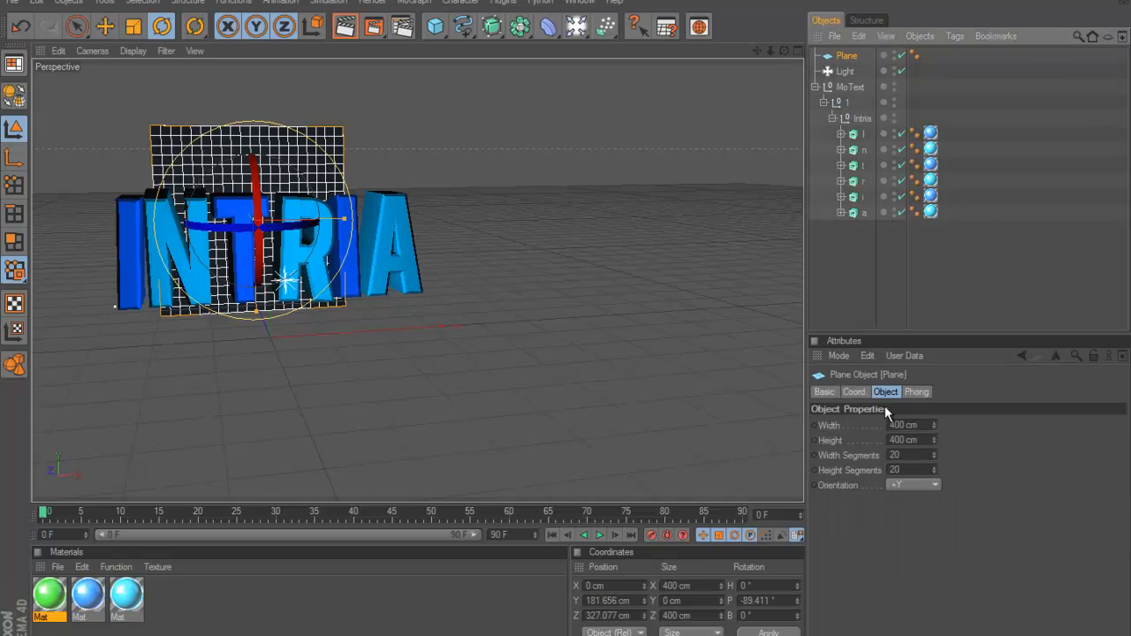
double_click(903, 425)
type("99999")
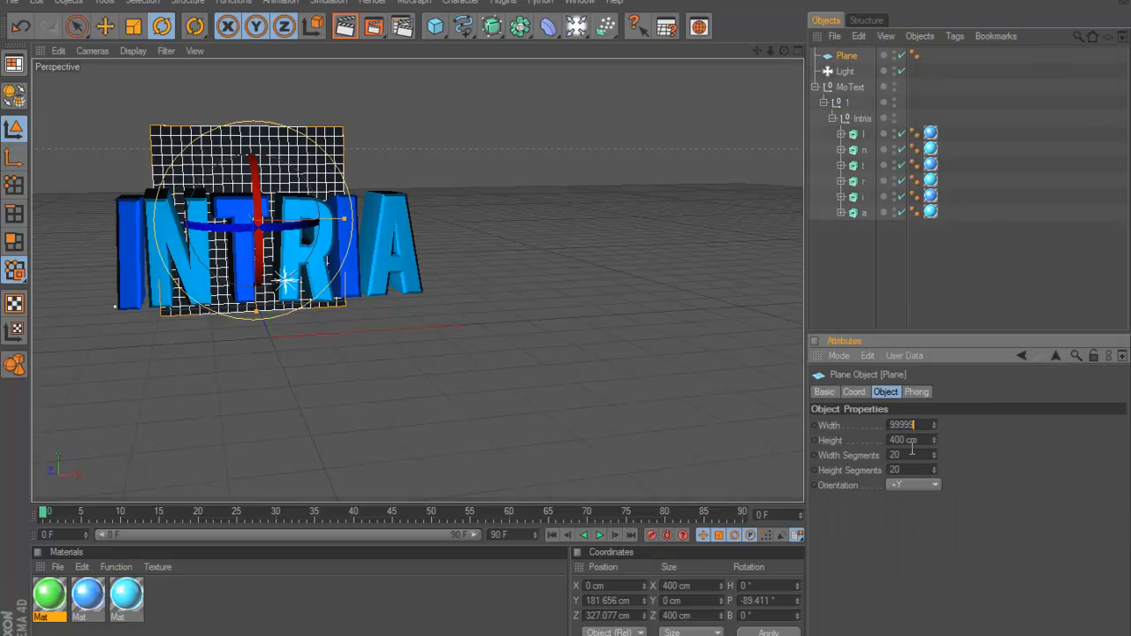
double_click(906, 439)
type("99")
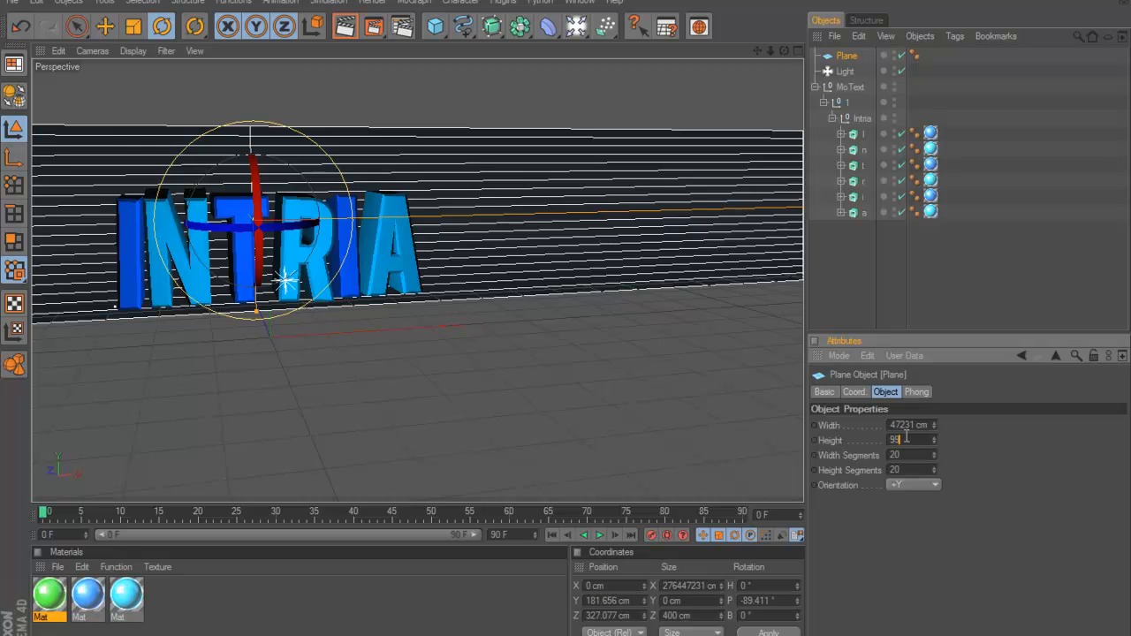
type("99999")
key("Return")
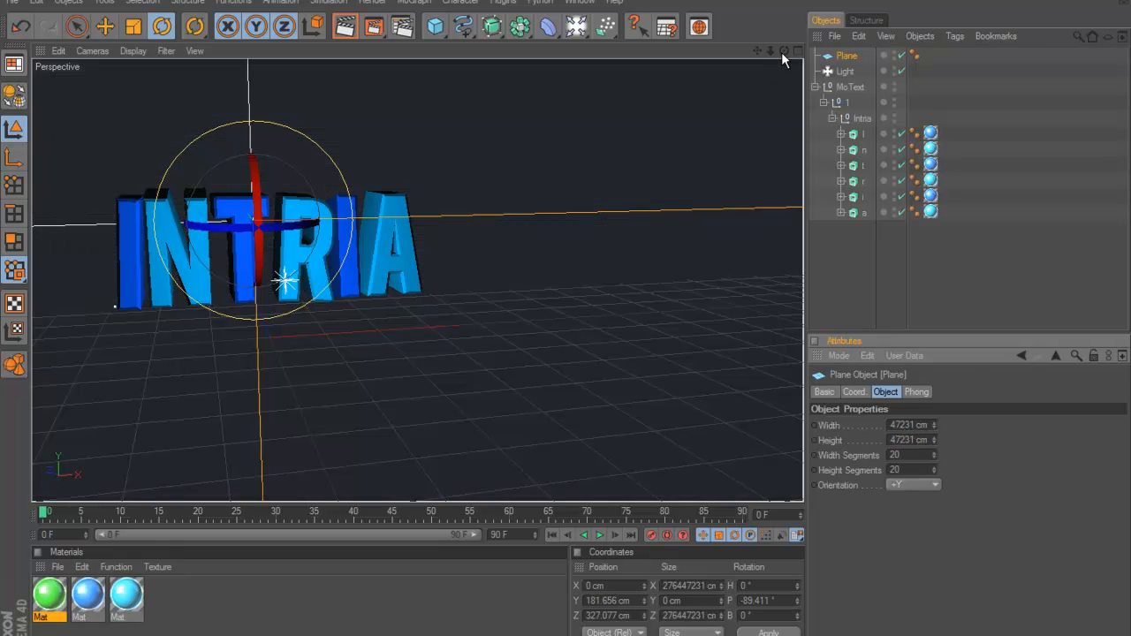
left_click_drag(781, 52, 530, 292)
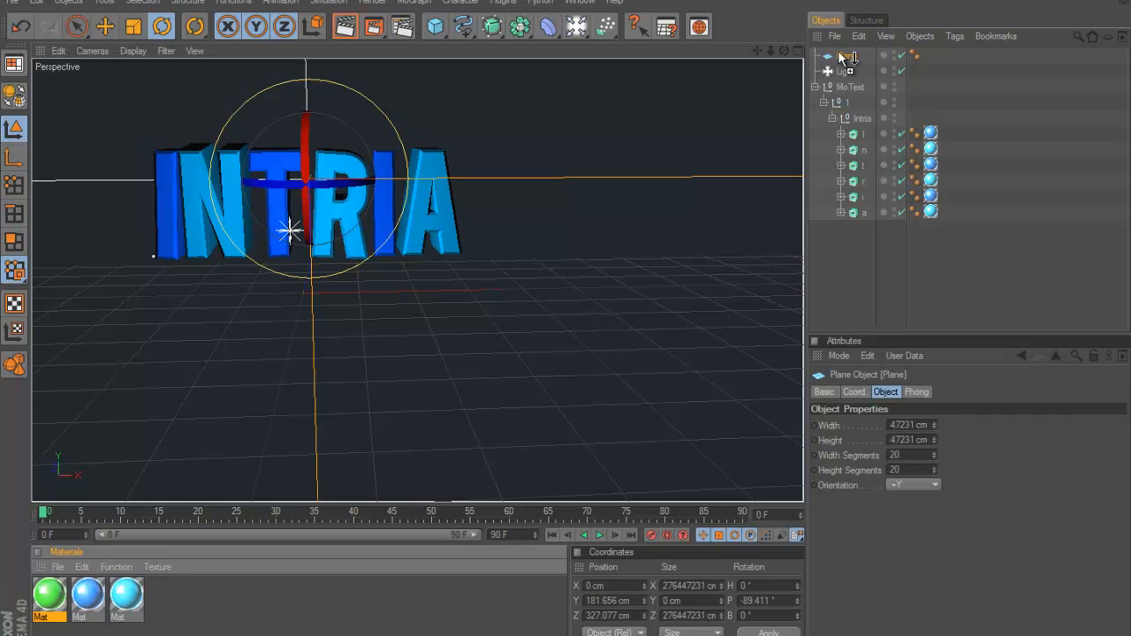
Step: Apply the green material to the plane and darken the material's colour to R 21, G 117, B 0
left_click_drag(838, 50, 840, 54)
left_click(892, 311)
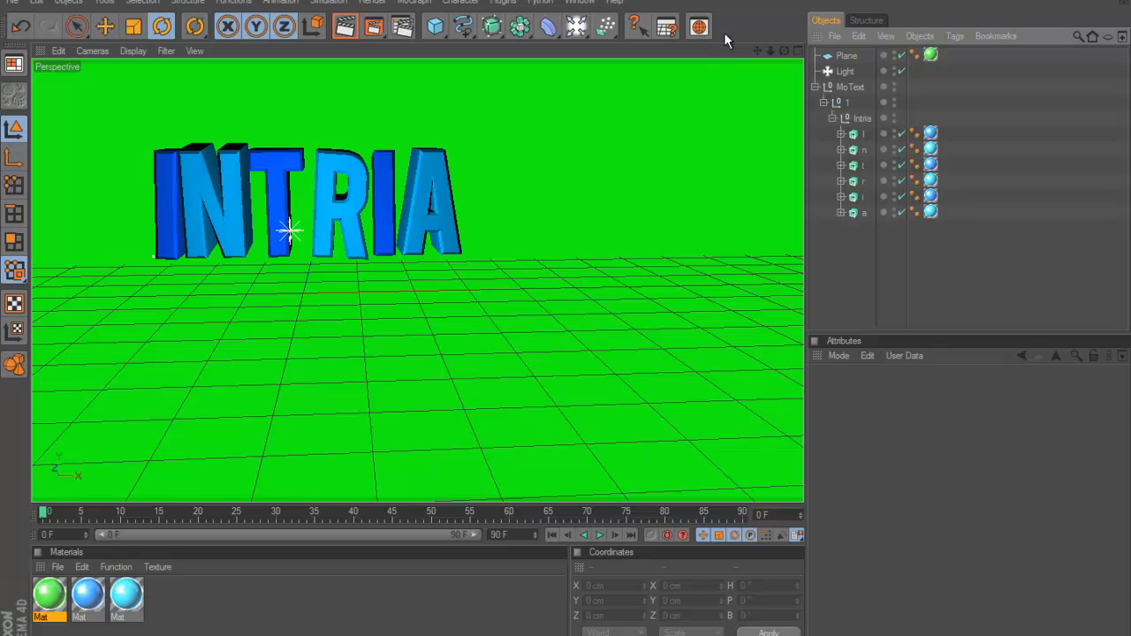
double_click(48, 609)
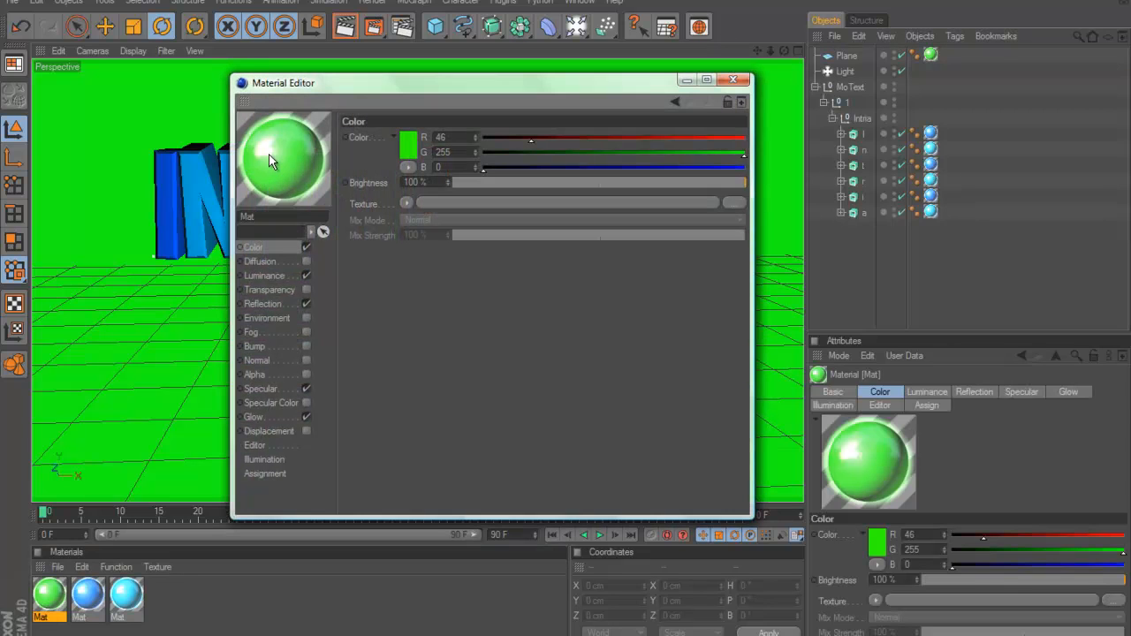
left_click(410, 147)
left_click_drag(405, 127, 421, 134)
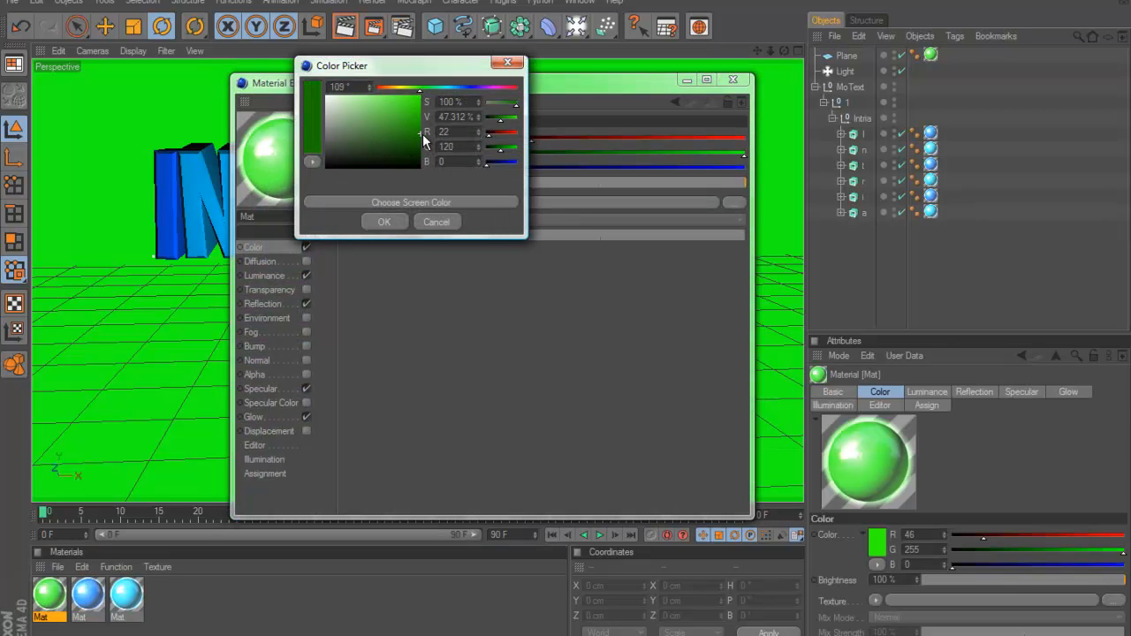
left_click(384, 222)
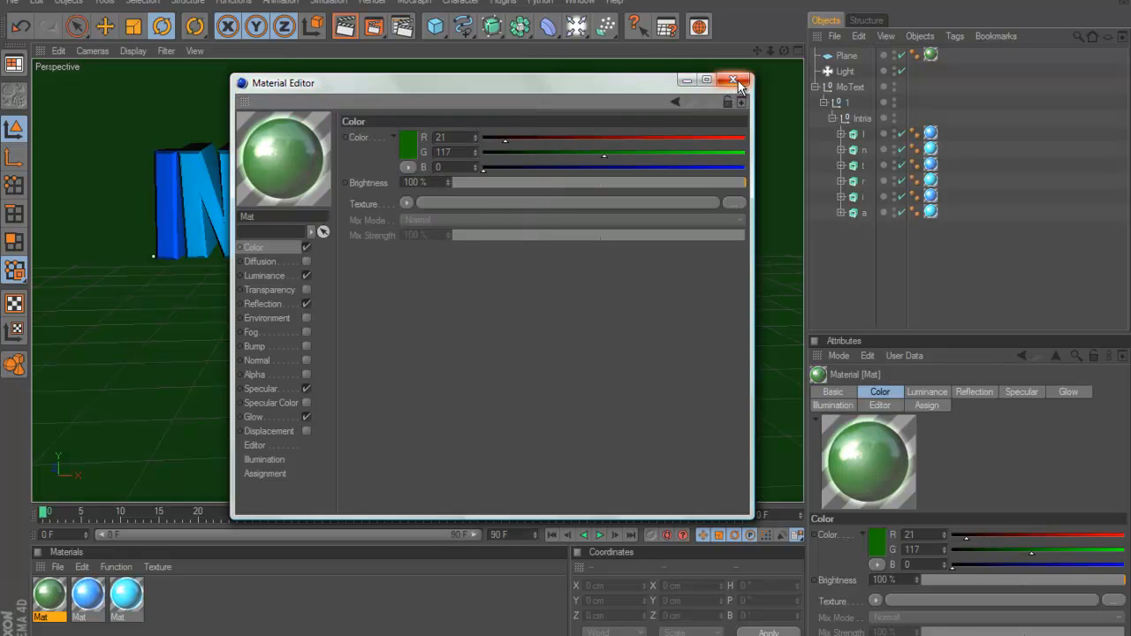
left_click(733, 80)
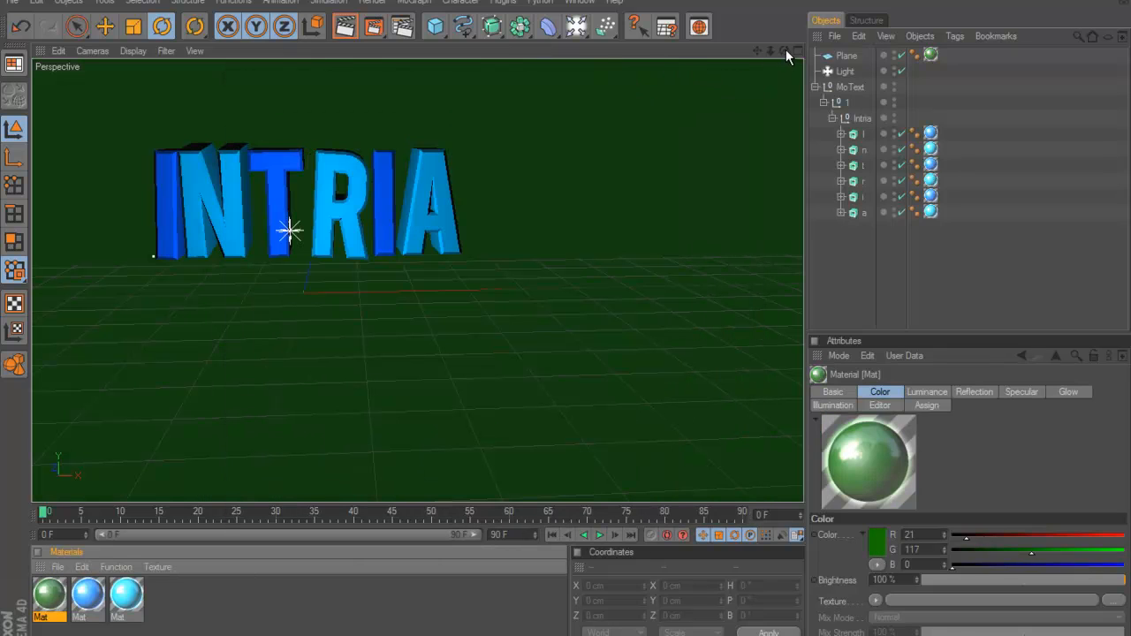
Step: Frame the text in the perspective view and render a preview of it against the green backdrop
left_click(795, 51)
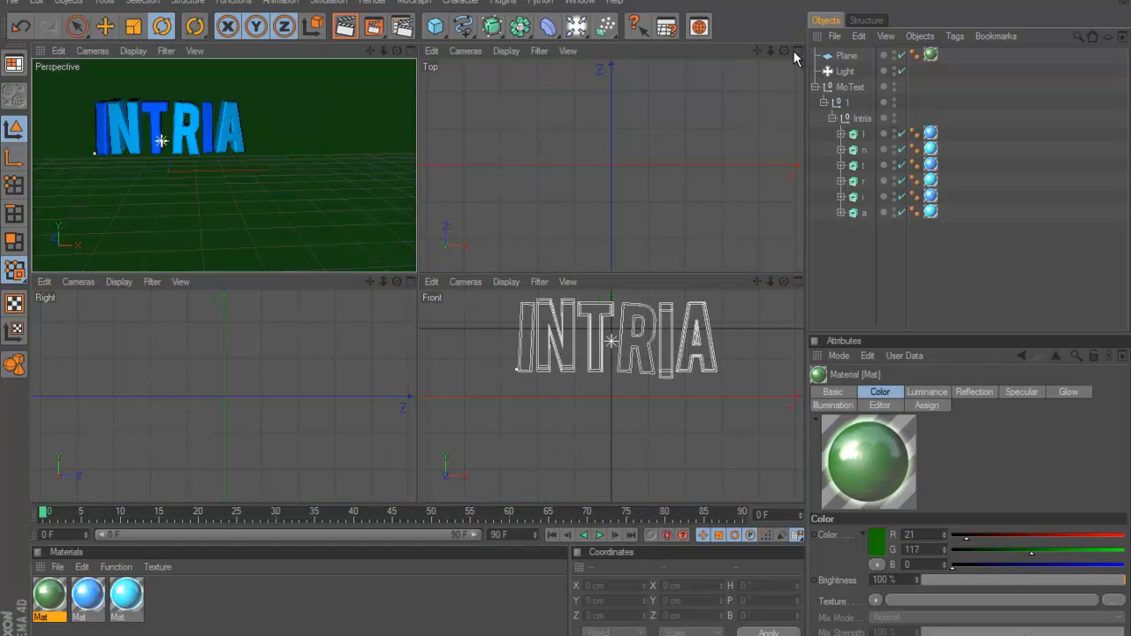
left_click(410, 51)
left_click_drag(761, 50, 566, 335)
left_click(347, 28)
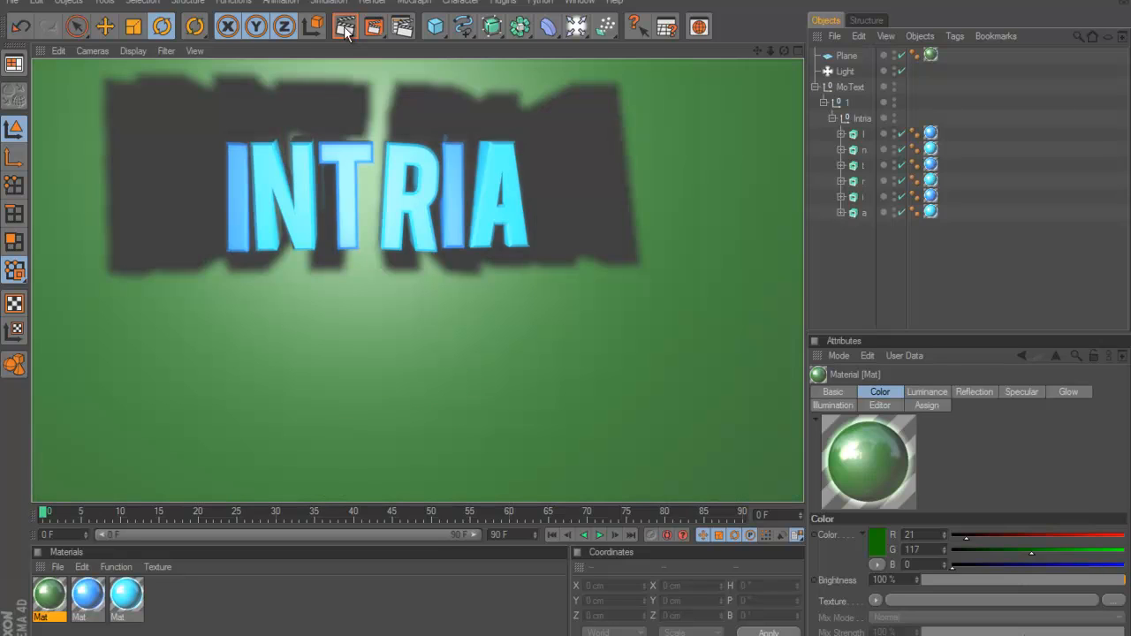
Step: Set the light's shadow to None and render a preview of the view
left_click(845, 72)
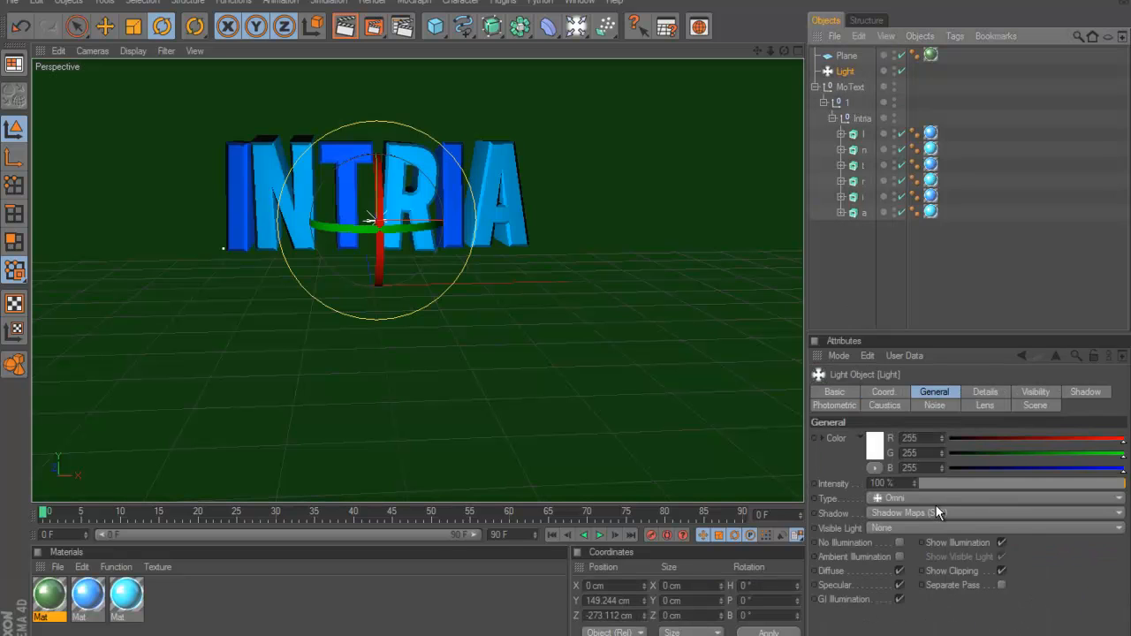
left_click(936, 513)
left_click(928, 528)
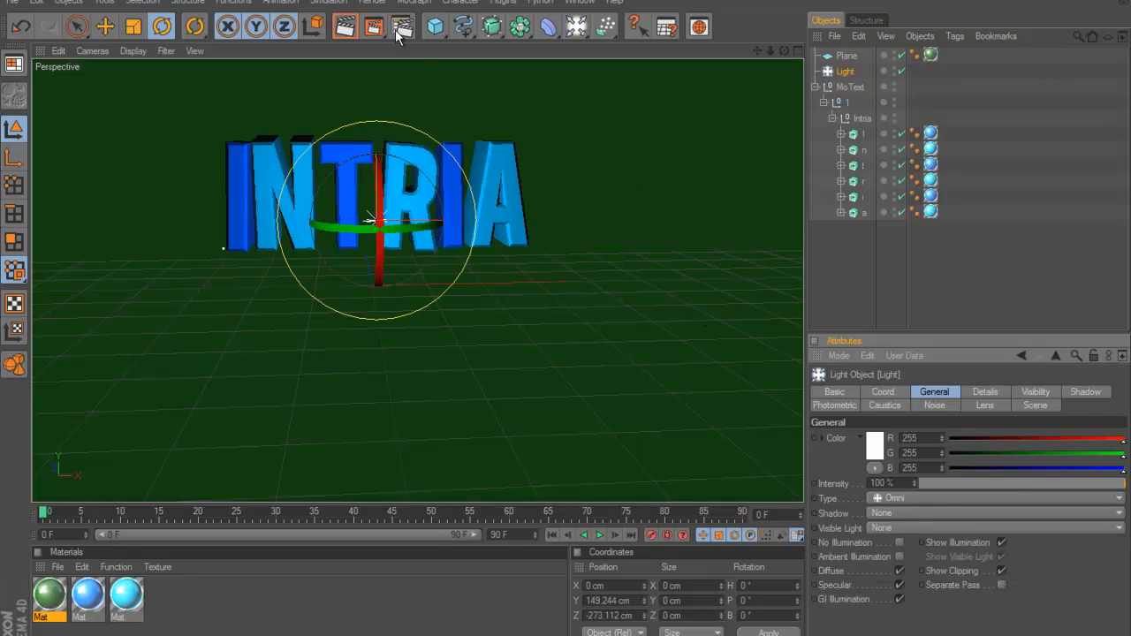
left_click(343, 24)
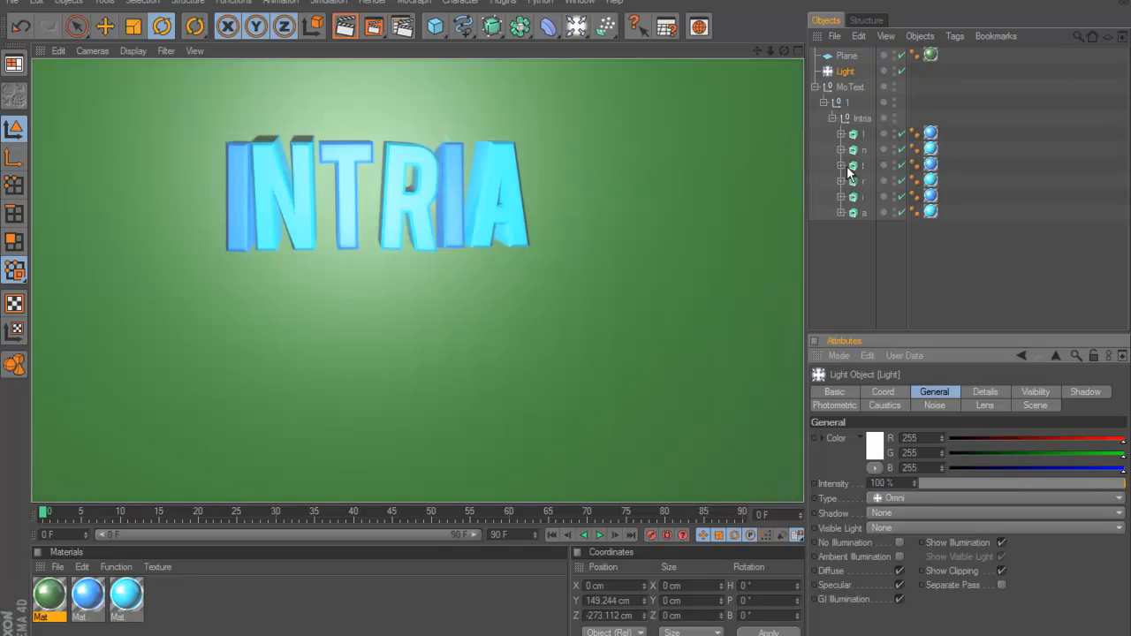
Step: Try Raytraced (Hard) shadows on the light and render a preview
left_click(899, 511)
left_click(908, 563)
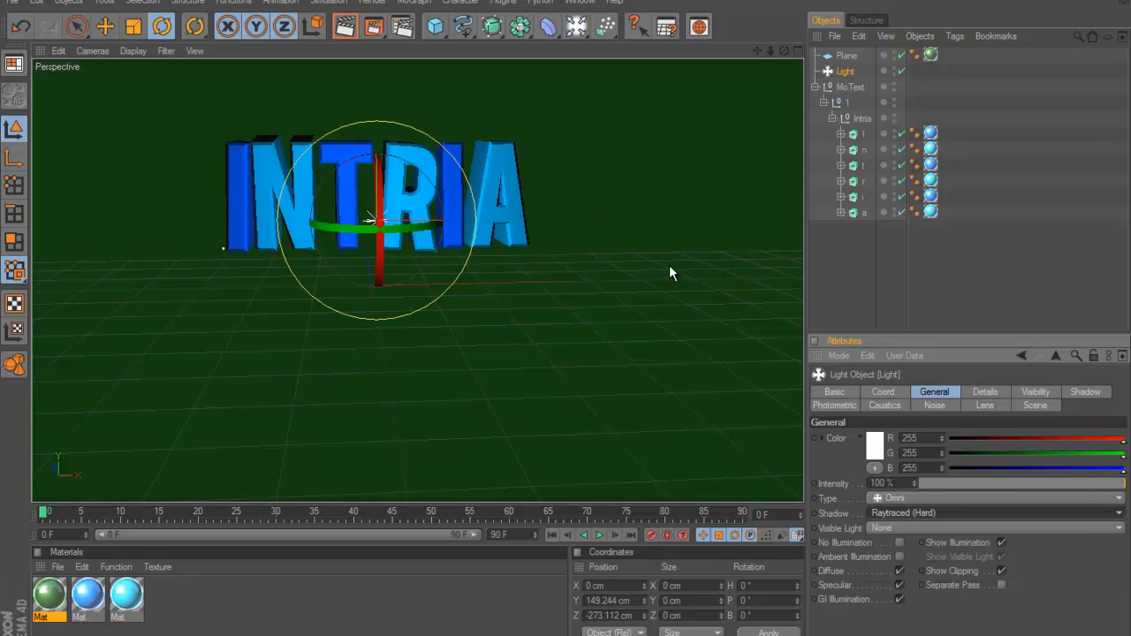
left_click(354, 37)
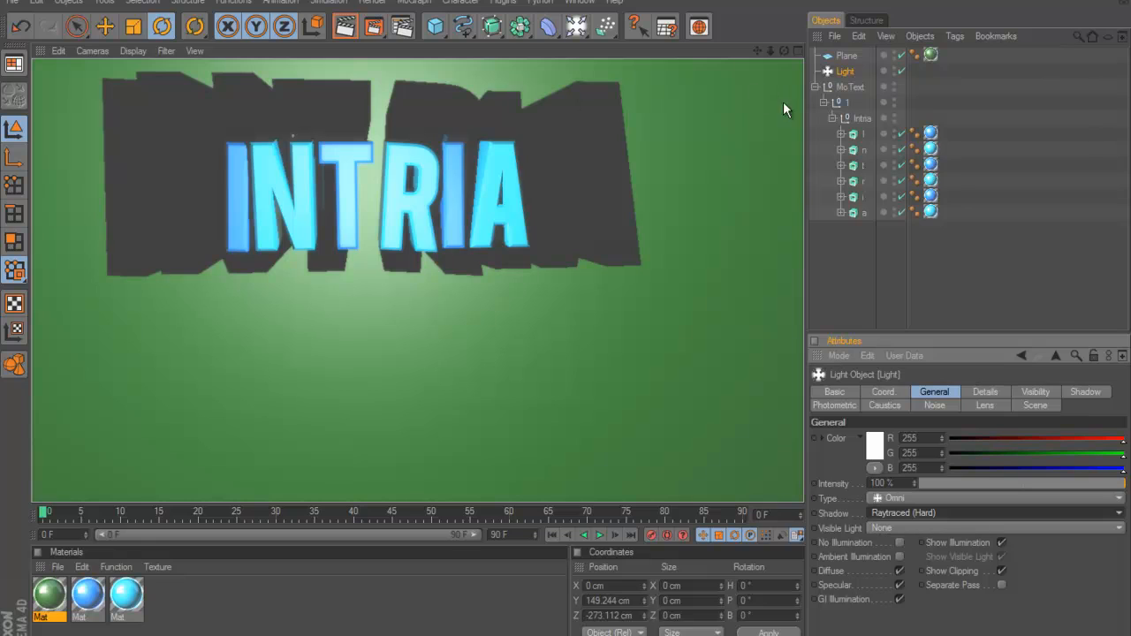
Step: Return the light's shadow to None and render a preview with the text framed slightly smaller
left_click(902, 512)
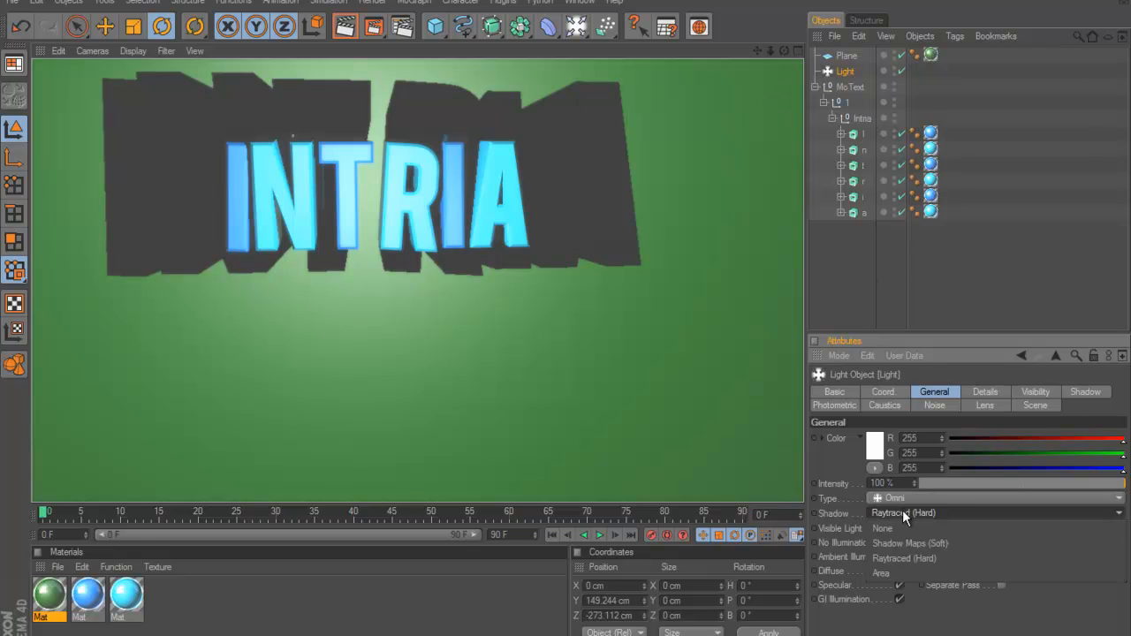
left_click(889, 528)
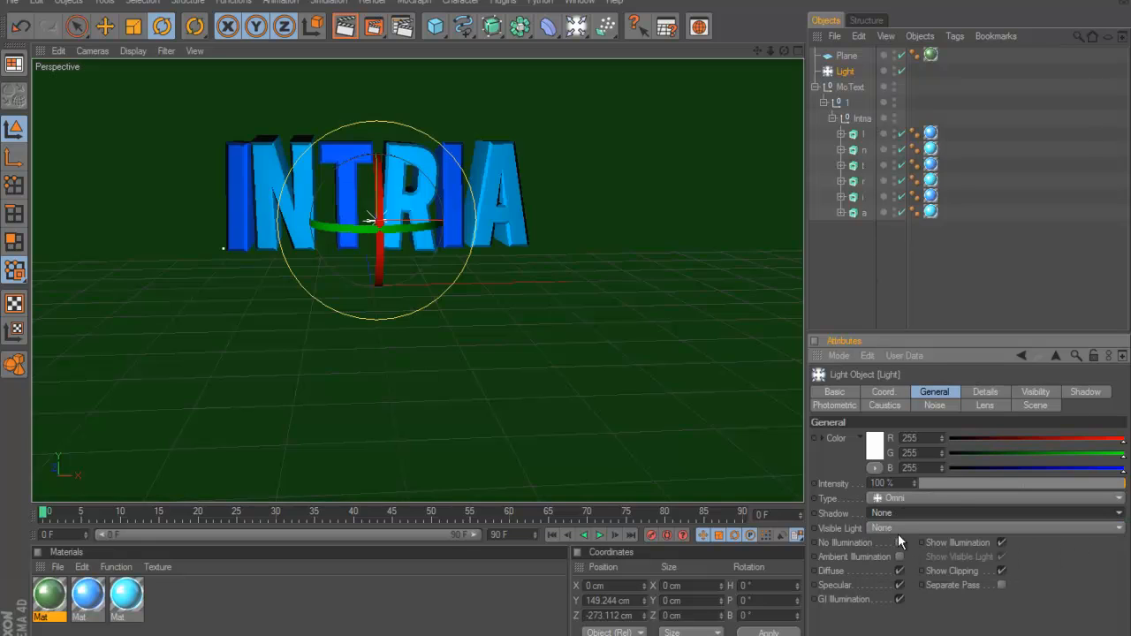
scroll(570, 86, "down", 2)
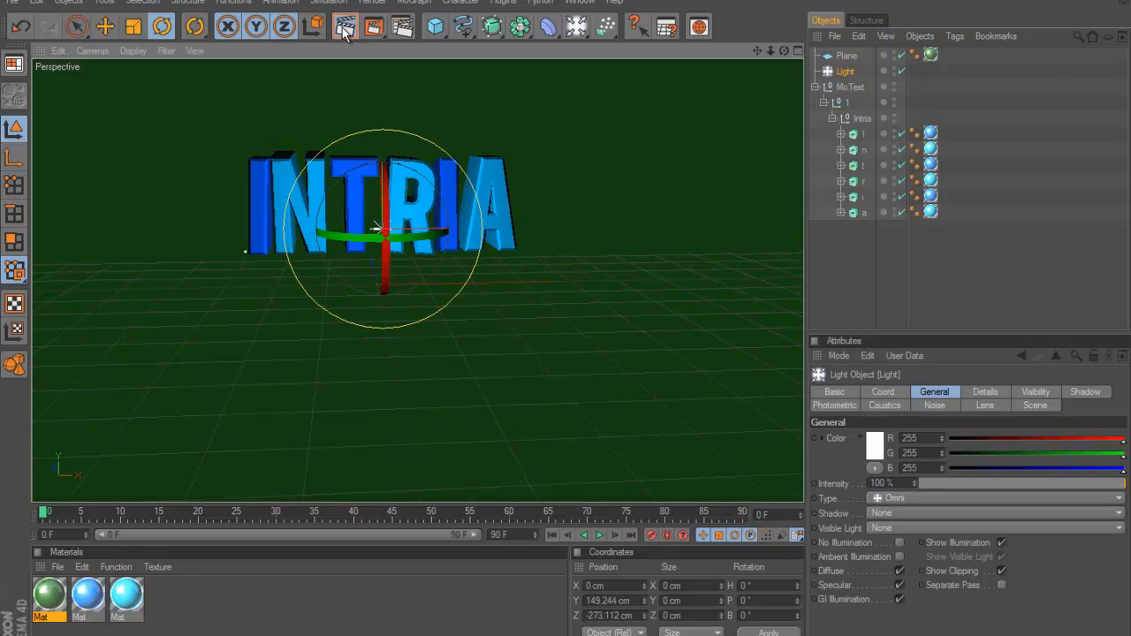
key("ctrl+r")
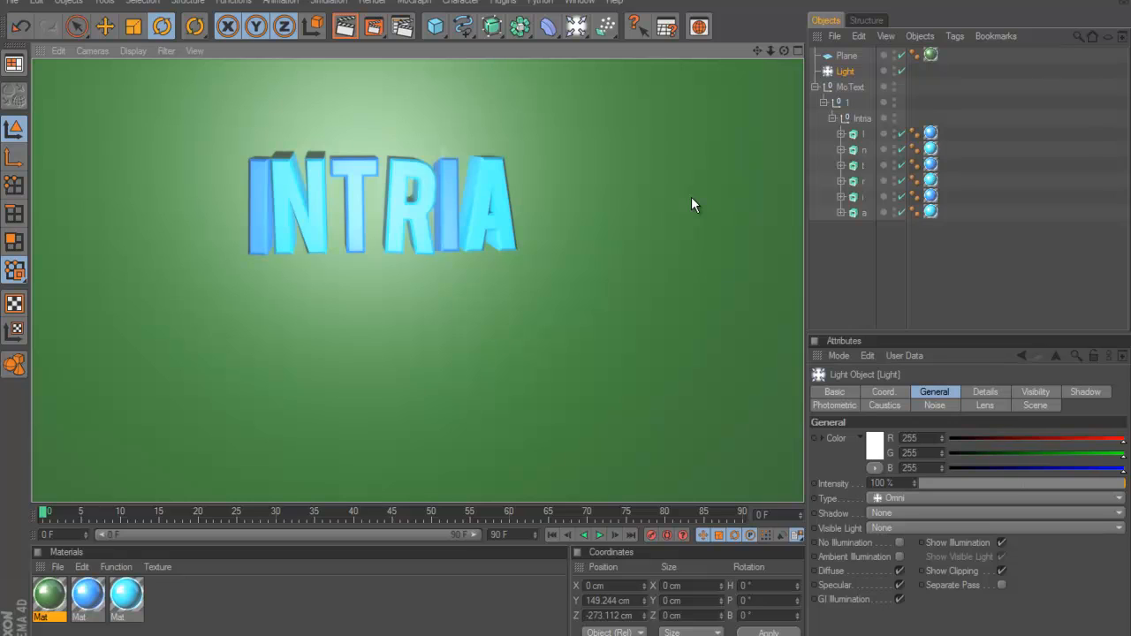
Step: Delete the backdrop plane and render the text to the Picture Viewer as Intria Tutorial.png
left_click(844, 58)
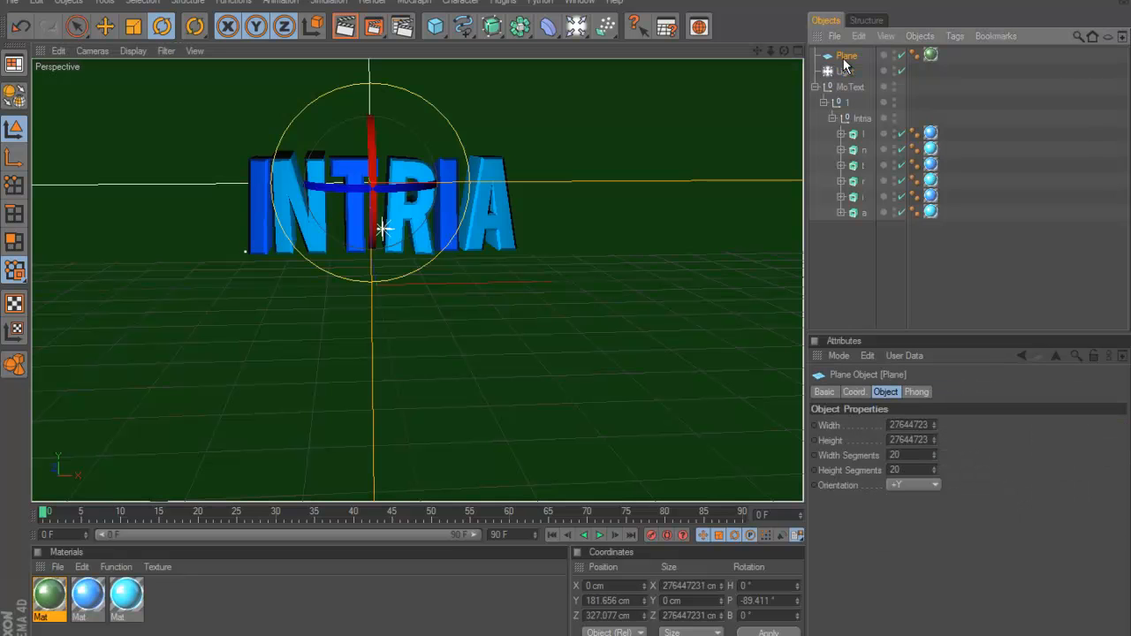
key("Delete")
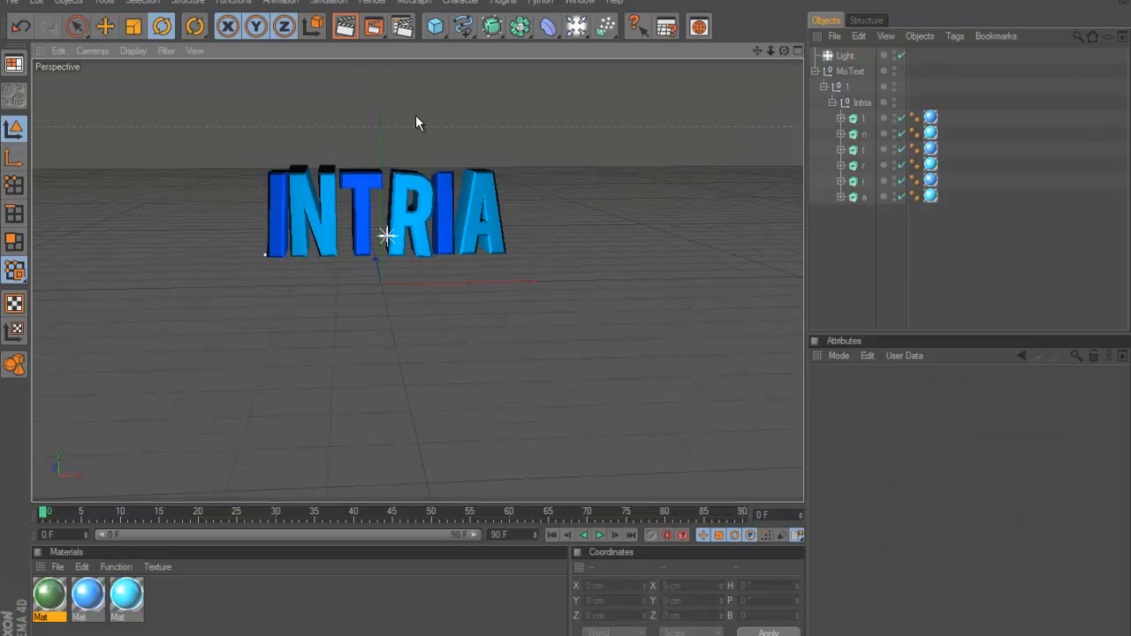
left_click(377, 27)
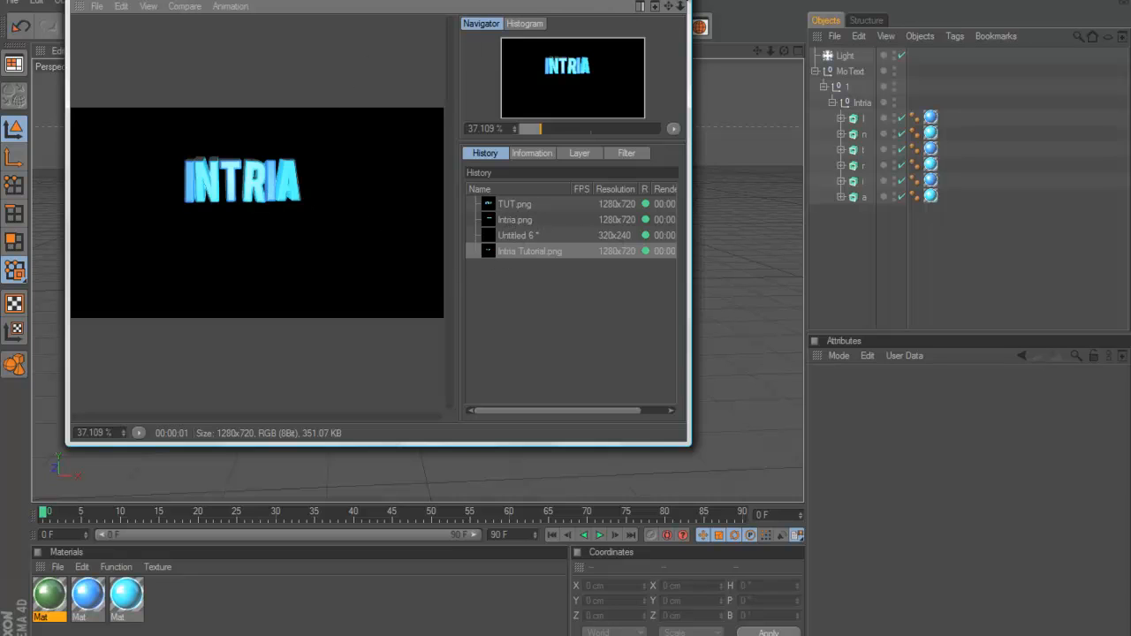
left_click(669, 1)
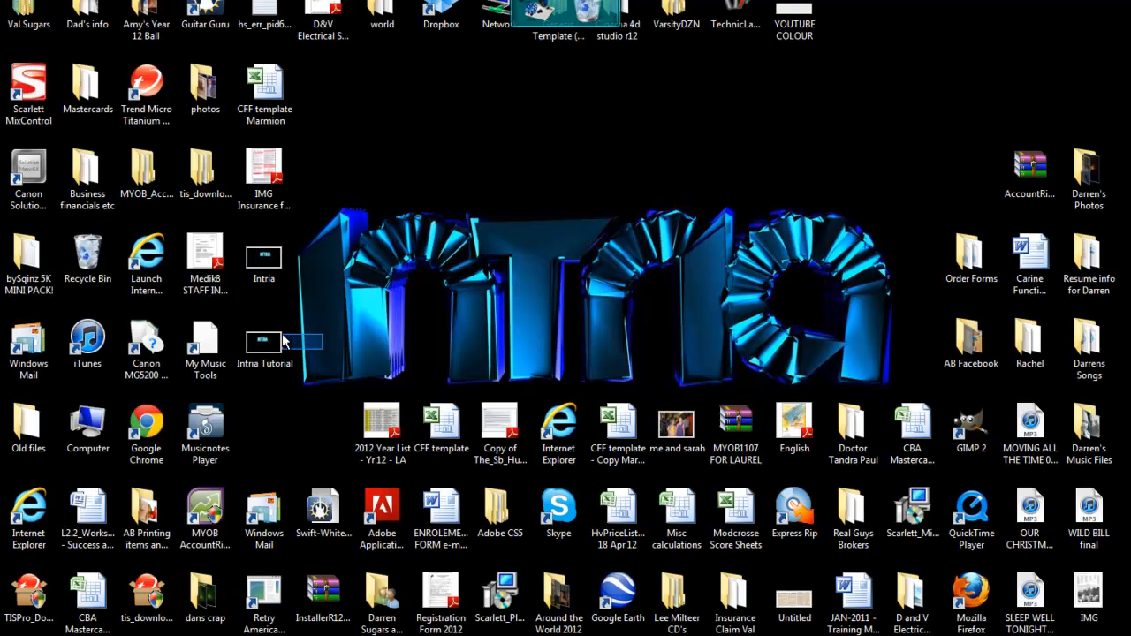
Step: On the desktop, move the Intria and Intria Tutorial images beside the YOUTUBE COLOUR folder and delete Intria Tutorial
left_click_drag(266, 274, 875, 17)
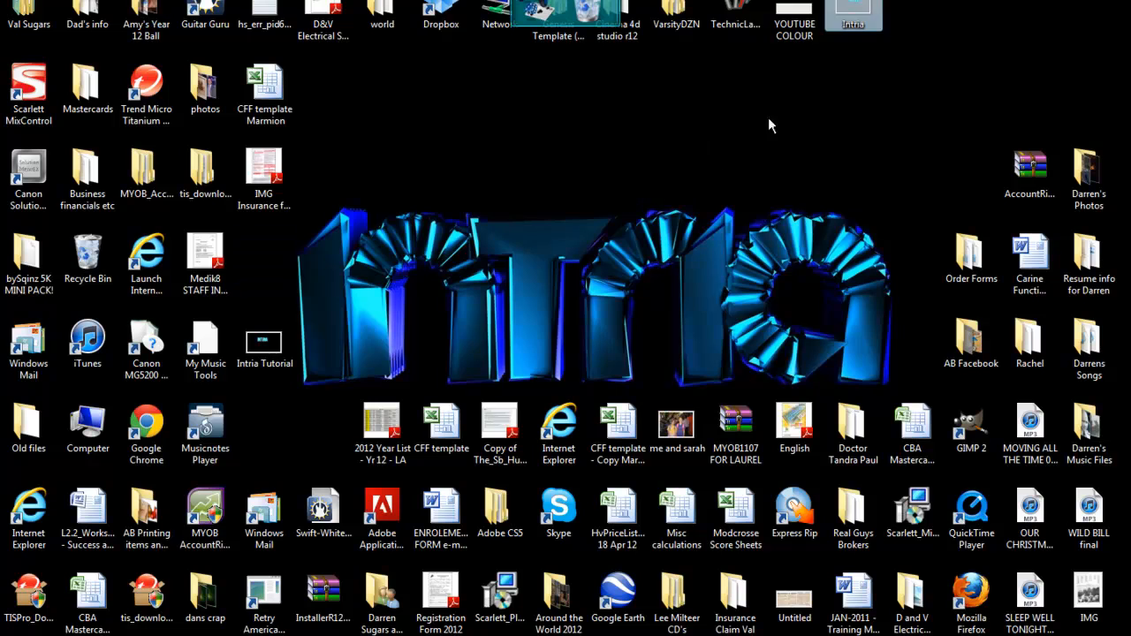
left_click_drag(260, 367, 904, 26)
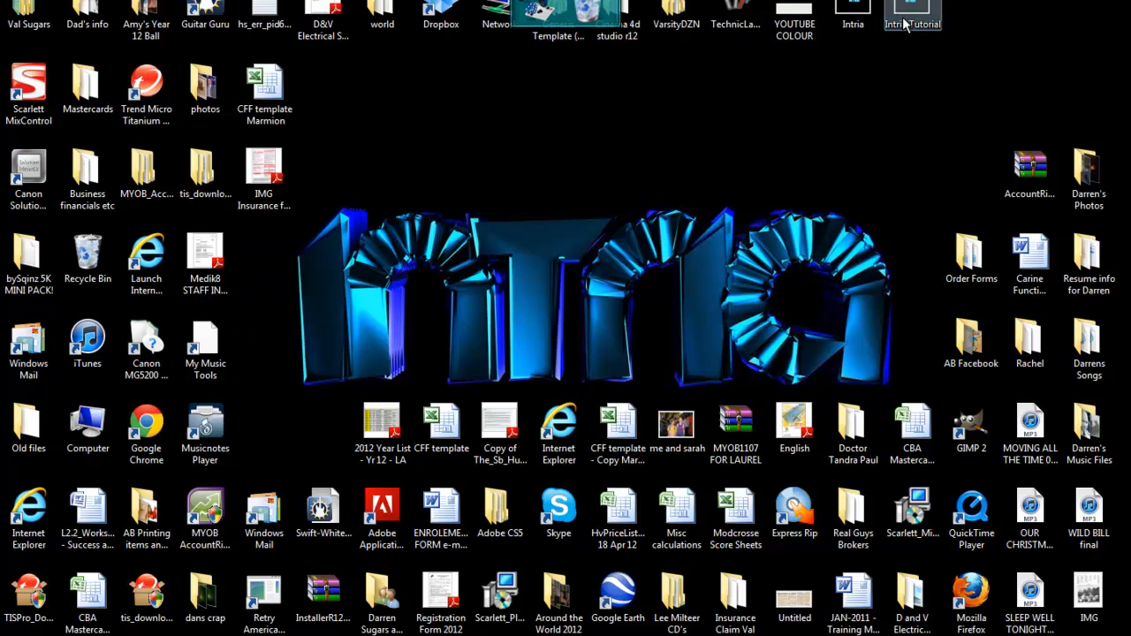
key("Delete")
key("Return")
Step: Open the Intria image from the desktop
left_click_drag(882, 83, 868, 4)
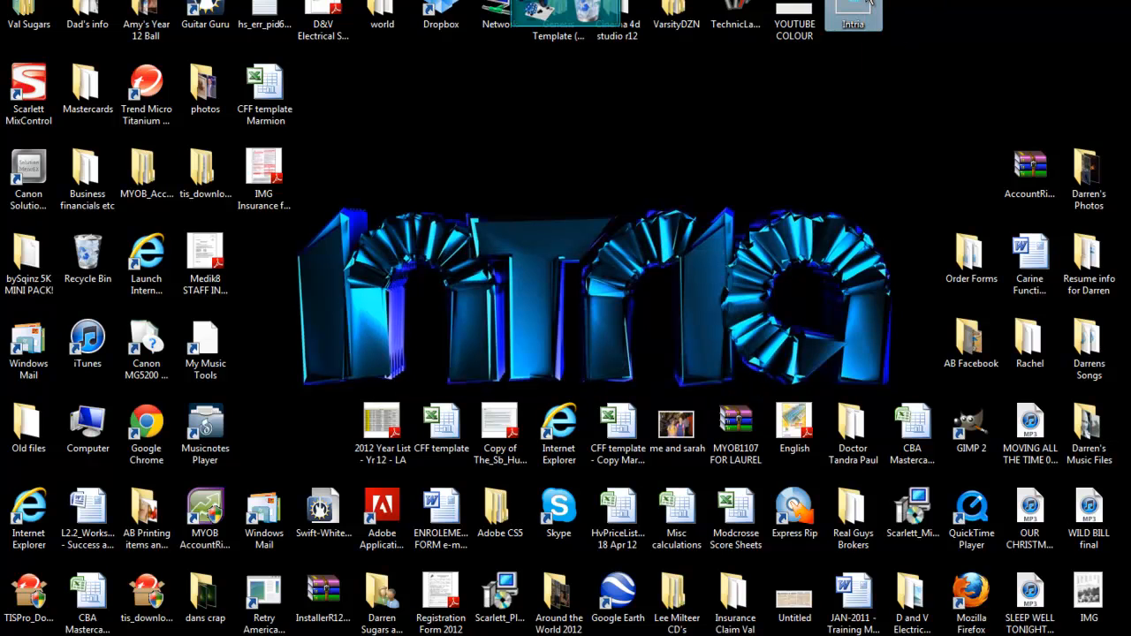
double_click(864, 11)
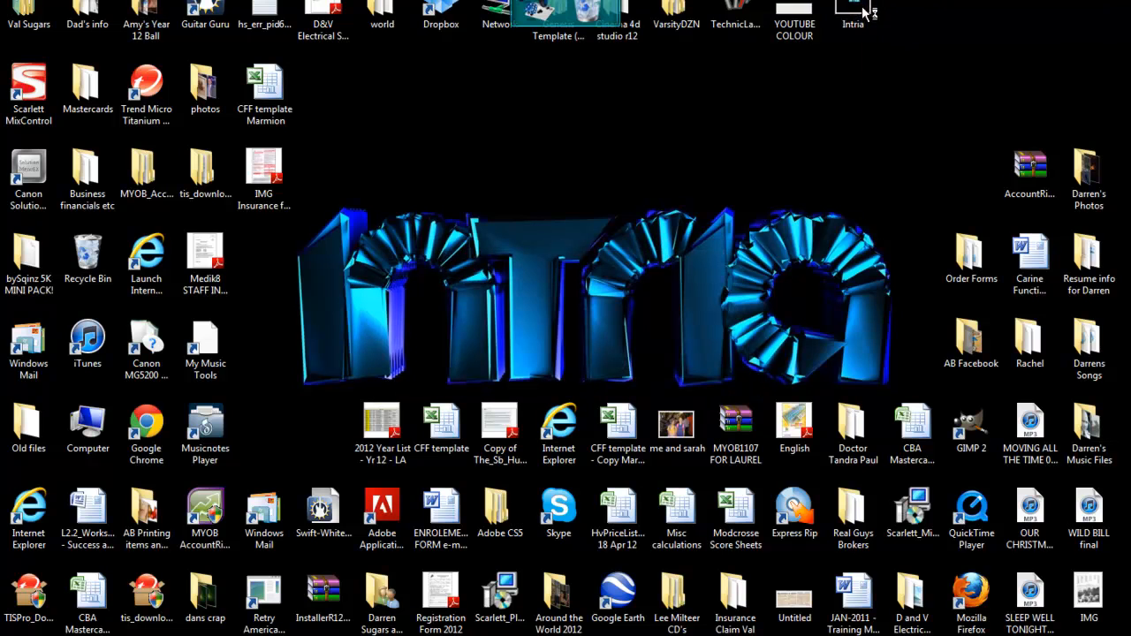